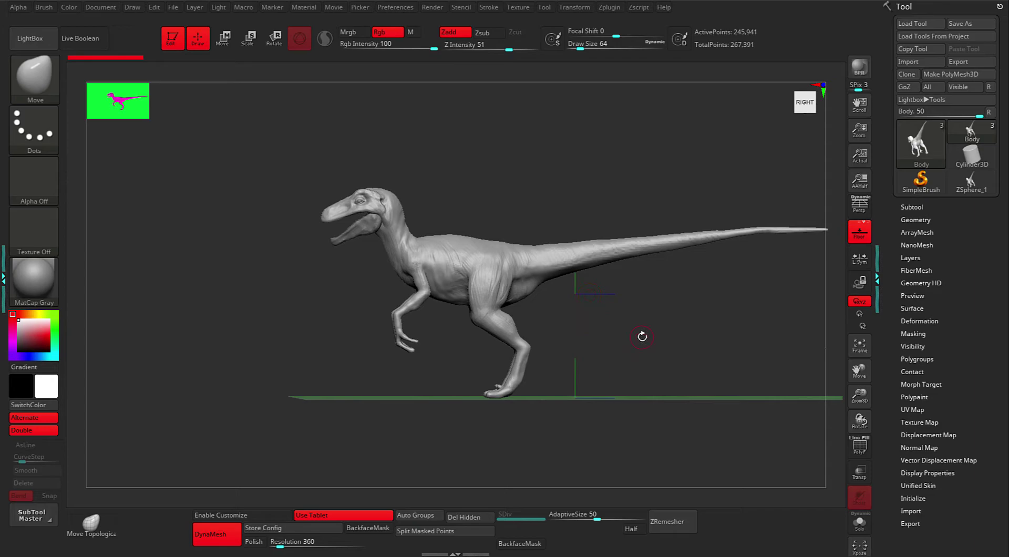
- Reshape the outer contour of the raptor's thighs from the front with the Move brush at draw size 130
{"action": "left_click_drag", "start_coordinate": [642, 336], "coordinate": [653, 335]}
{"action": "left_click", "coordinate": [654, 335], "text": "alt"}
{"action": "left_click", "coordinate": [662, 315], "text": "alt"}
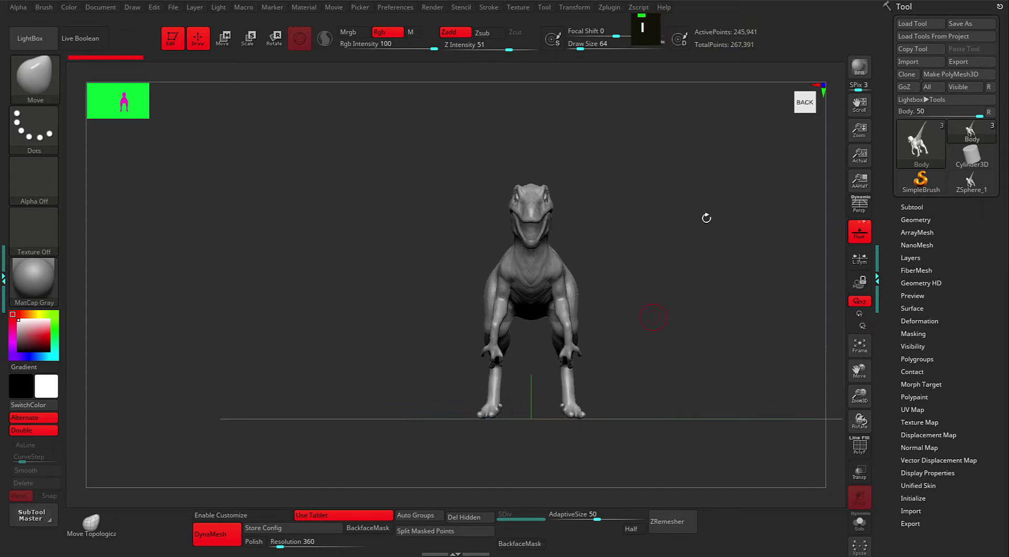
{"action": "key", "text": "space"}
{"action": "left_click", "coordinate": [704, 252]}
{"action": "mouse_move", "coordinate": [694, 252]}
{"action": "left_mouse_down", "text": "alt"}
{"action": "mouse_move", "coordinate": [712, 259]}
{"action": "mouse_move", "coordinate": [619, 300]}
{"action": "left_mouse_up", "text": "alt"}
{"action": "key", "text": "alt"}
{"action": "key", "text": "space"}
{"action": "mouse_move", "coordinate": [482, 283]}
{"action": "left_mouse_down"}
{"action": "mouse_move", "coordinate": [491, 284]}
{"action": "mouse_move", "coordinate": [477, 285]}
{"action": "mouse_move", "coordinate": [509, 238]}
{"action": "left_mouse_up"}
{"action": "mouse_move", "coordinate": [484, 303]}
{"action": "left_mouse_down"}
{"action": "mouse_move", "coordinate": [458, 292]}
{"action": "mouse_move", "coordinate": [472, 287]}
{"action": "mouse_move", "coordinate": [484, 296]}
{"action": "mouse_move", "coordinate": [455, 295]}
{"action": "mouse_move", "coordinate": [465, 274]}
{"action": "left_mouse_up"}
{"action": "key", "text": "space"}
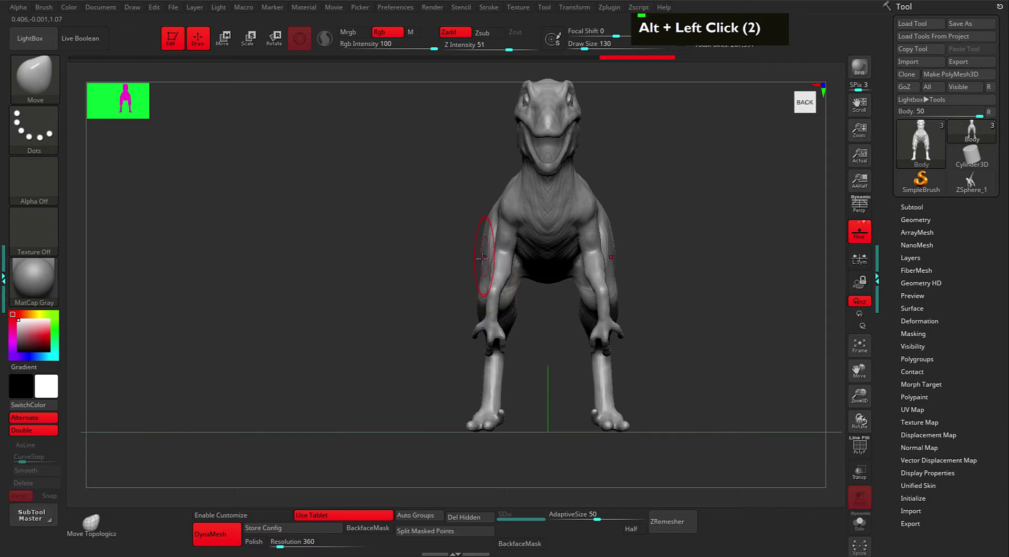
{"action": "mouse_move", "coordinate": [486, 263]}
{"action": "left_mouse_down"}
{"action": "mouse_move", "coordinate": [477, 292]}
{"action": "mouse_move", "coordinate": [484, 221]}
{"action": "mouse_move", "coordinate": [460, 241]}
{"action": "left_mouse_up"}
- Refine the raptor's body and belly outline with the Move brush at draw size 104, checking it from the side
{"action": "mouse_move", "coordinate": [460, 241]}
{"action": "left_mouse_down", "text": "alt"}
{"action": "mouse_move", "coordinate": [448, 258]}
{"action": "mouse_move", "coordinate": [502, 231]}
{"action": "left_mouse_up", "text": "alt"}
{"action": "mouse_move", "coordinate": [603, 260]}
{"action": "left_mouse_down", "text": "alt"}
{"action": "mouse_move", "coordinate": [611, 245]}
{"action": "mouse_move", "coordinate": [503, 237]}
{"action": "mouse_move", "coordinate": [524, 274]}
{"action": "left_mouse_up", "text": "alt"}
{"action": "key", "text": "space"}
{"action": "left_click_drag", "start_coordinate": [633, 241], "coordinate": [615, 269], "text": "alt"}
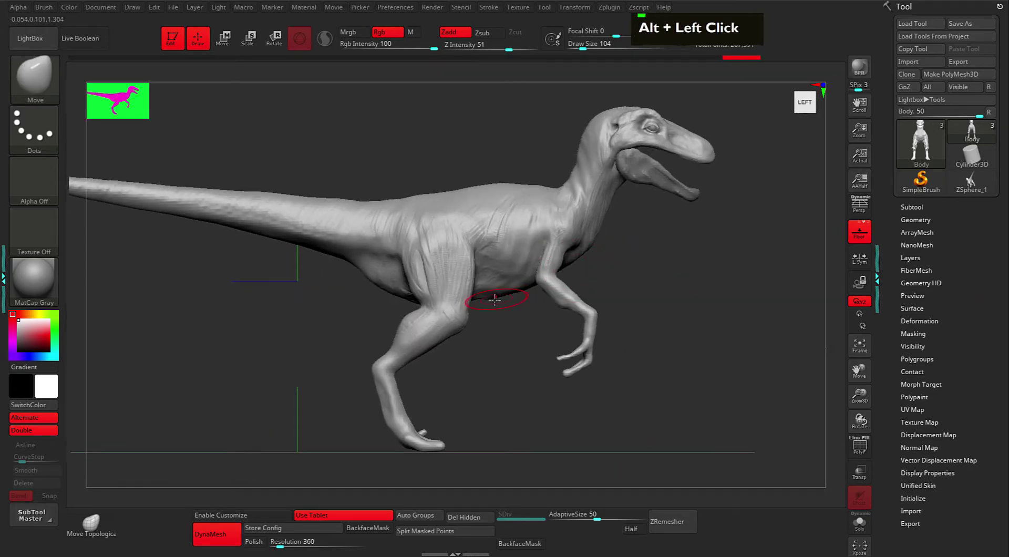
{"action": "key", "text": "alt"}
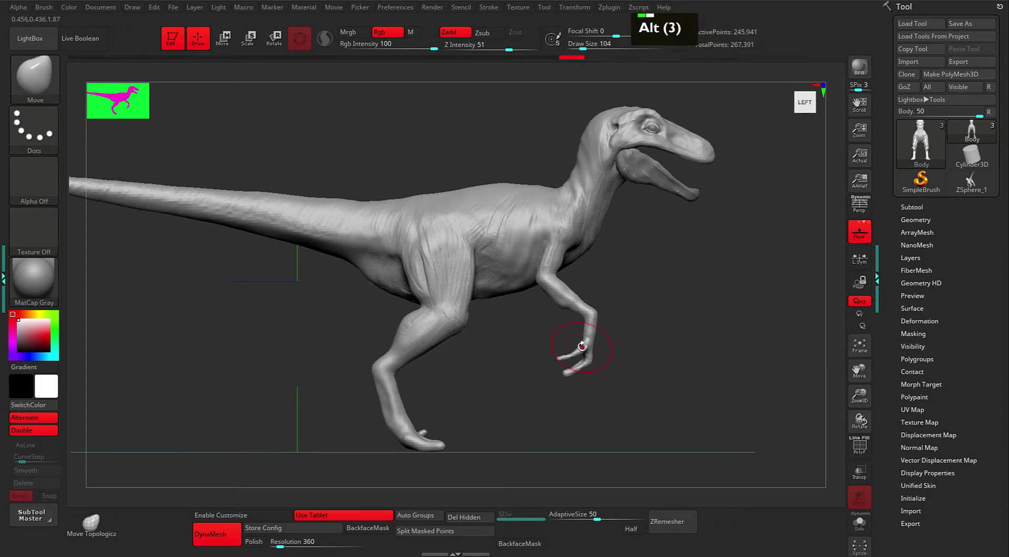
{"action": "key", "text": "alt"}
{"action": "scroll", "coordinate": [710, 337], "scroll_direction": "down", "scroll_amount": 4}
{"action": "middle_click", "coordinate": [762, 331]}
{"action": "scroll", "coordinate": [841, 324], "scroll_direction": "up", "scroll_amount": 2}
{"action": "double_click", "coordinate": [840, 324]}
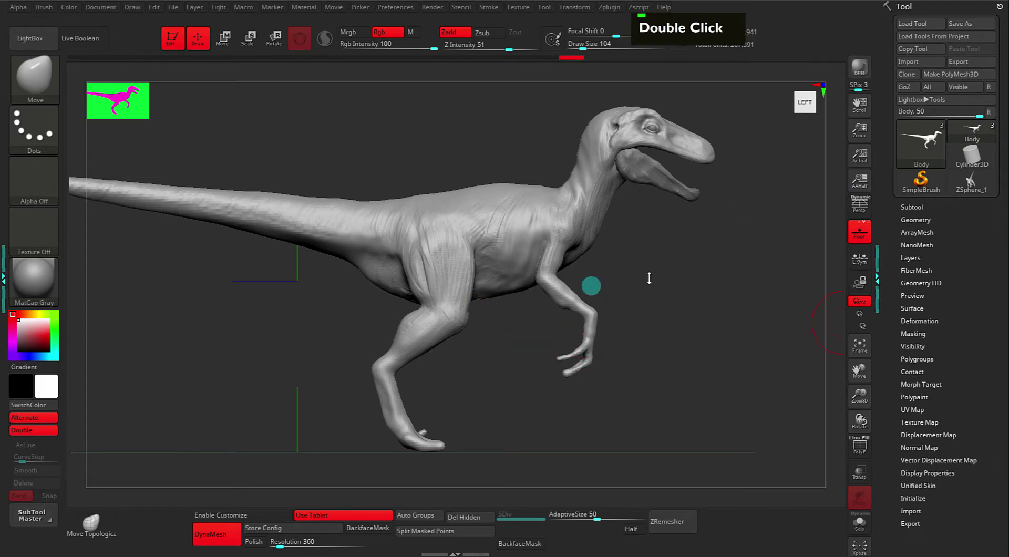
- Shape raised bumps along the brow ridges above the eyes with the Move brush at draw size 21, undoing unwanted strokes
{"action": "mouse_move", "coordinate": [768, 288]}
{"action": "left_mouse_down"}
{"action": "mouse_move", "coordinate": [711, 283]}
{"action": "mouse_move", "coordinate": [705, 218]}
{"action": "mouse_move", "coordinate": [667, 225]}
{"action": "mouse_move", "coordinate": [721, 189]}
{"action": "mouse_move", "coordinate": [716, 299]}
{"action": "mouse_move", "coordinate": [563, 225]}
{"action": "mouse_move", "coordinate": [552, 230]}
{"action": "mouse_move", "coordinate": [577, 234]}
{"action": "left_mouse_up"}
{"action": "key", "text": "space"}
{"action": "key", "text": "space"}
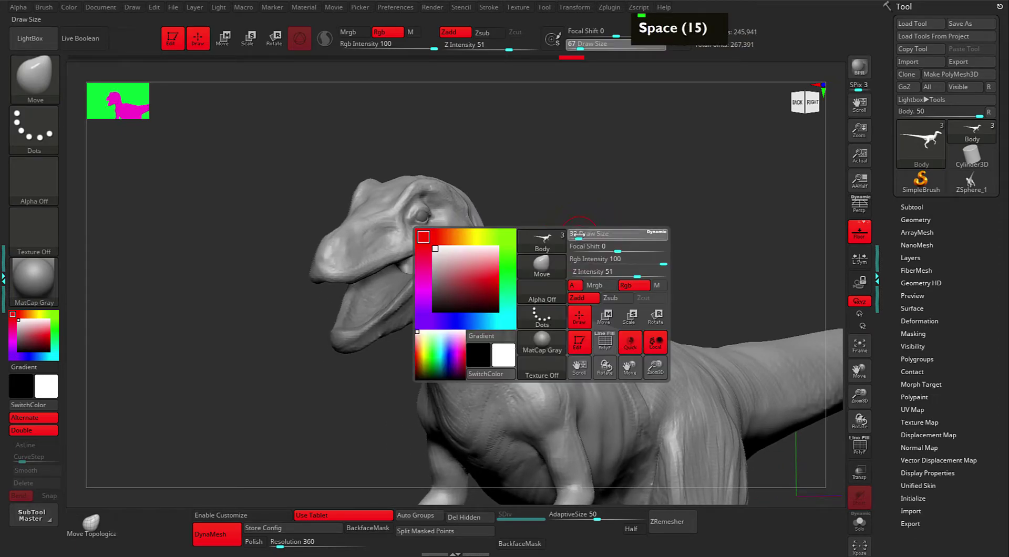
{"action": "key", "text": "space"}
{"action": "mouse_move", "coordinate": [650, 206]}
{"action": "left_mouse_down"}
{"action": "mouse_move", "coordinate": [618, 194]}
{"action": "mouse_move", "coordinate": [591, 228]}
{"action": "mouse_move", "coordinate": [523, 234]}
{"action": "left_mouse_up"}
{"action": "left_click", "coordinate": [649, 220], "text": "alt"}
{"action": "left_click", "coordinate": [544, 244], "text": "alt"}
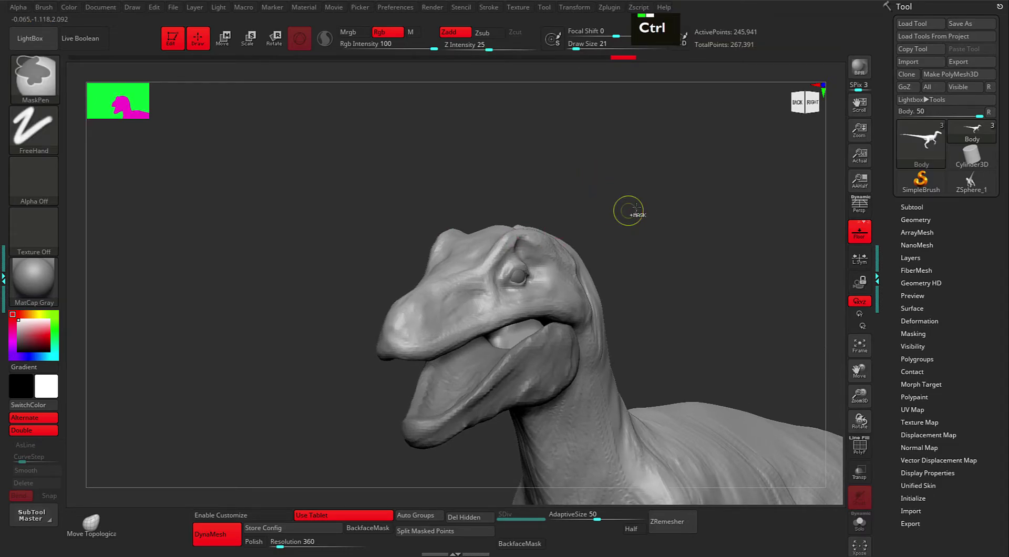
{"action": "key", "text": "ctrl+z"}
{"action": "key", "text": "ctrl+z"}
{"action": "left_click", "coordinate": [558, 215], "text": "alt"}
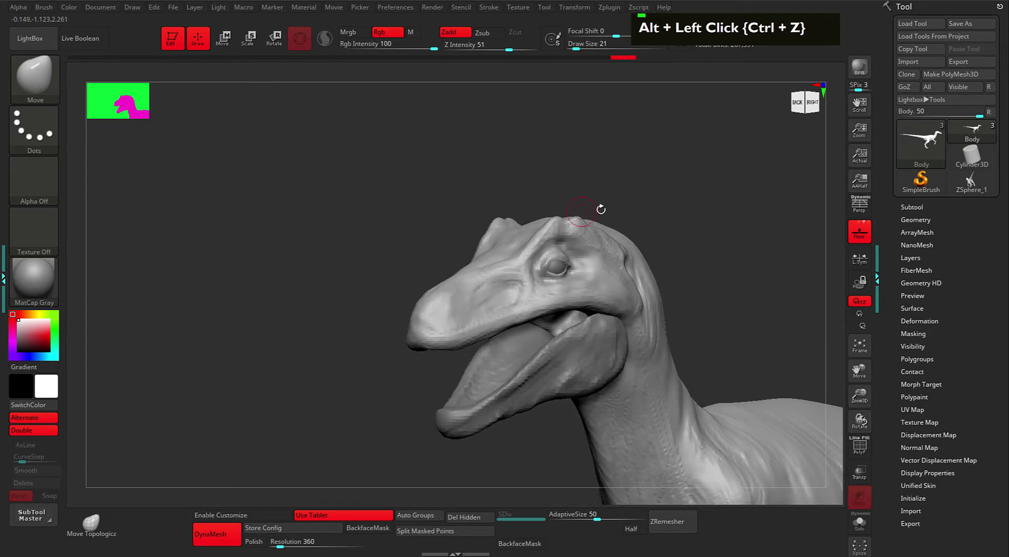
{"action": "left_click", "coordinate": [587, 211], "text": "alt"}
{"action": "double_click", "coordinate": [633, 191], "text": "alt"}
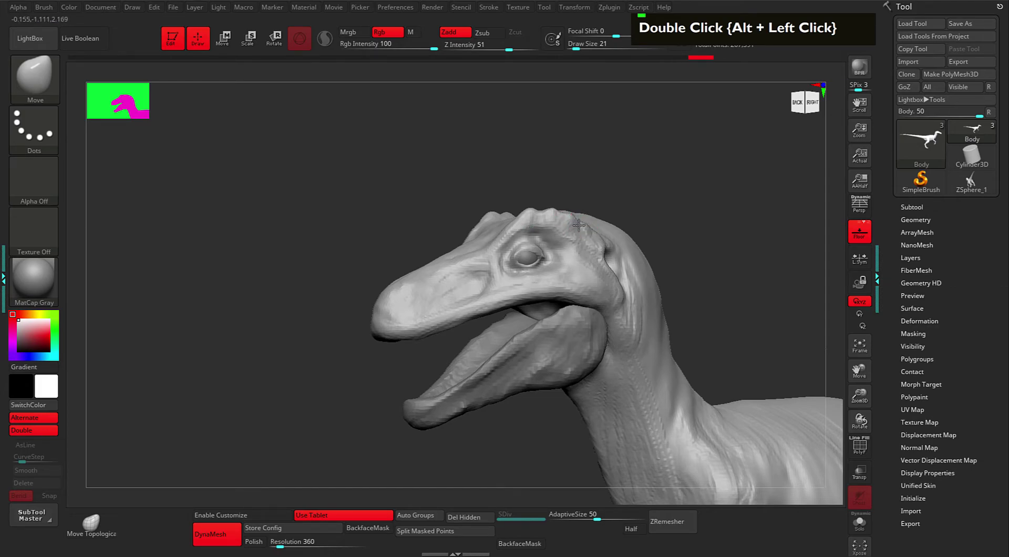
- Sculpt and carve the sides of the snout in front of the eyes with the ClayBuildup brush at draw size 21
{"action": "mouse_move", "coordinate": [669, 178]}
{"action": "left_mouse_down"}
{"action": "mouse_move", "coordinate": [689, 210]}
{"action": "mouse_move", "coordinate": [677, 222]}
{"action": "left_mouse_up"}
{"action": "left_click", "coordinate": [676, 196], "text": "alt"}
{"action": "left_click", "coordinate": [665, 214], "text": "alt"}
{"action": "key", "text": "b"}
{"action": "key", "text": "c"}
{"action": "key", "text": "b"}
{"action": "double_click", "coordinate": [500, 256]}
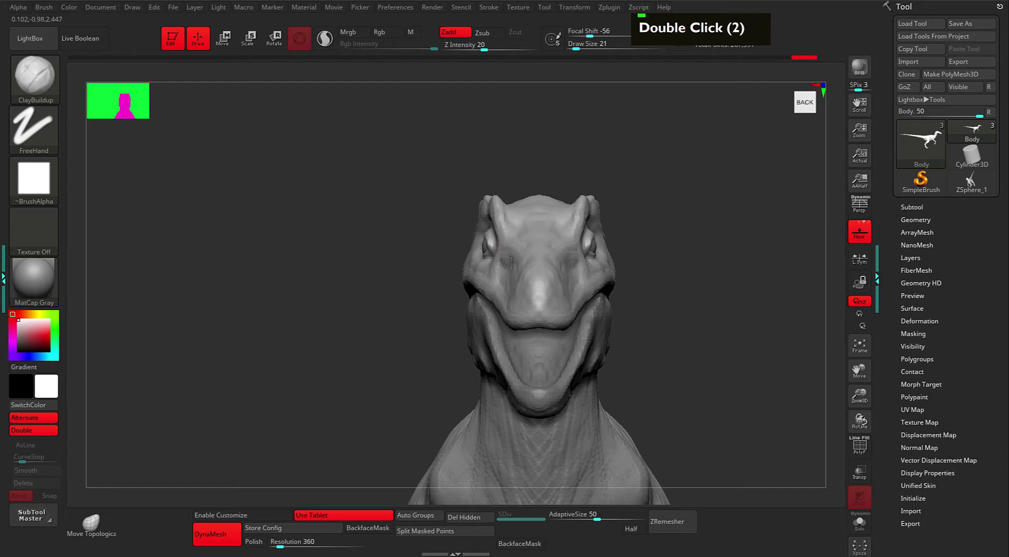
{"action": "double_click", "coordinate": [504, 258]}
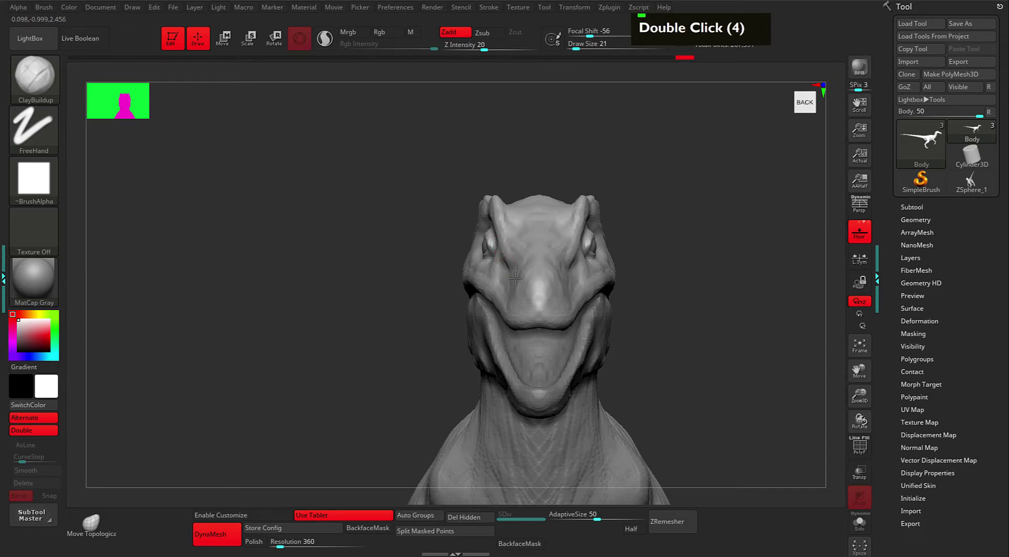
{"action": "scroll", "coordinate": [924, 99], "scroll_direction": "down", "scroll_amount": 3}
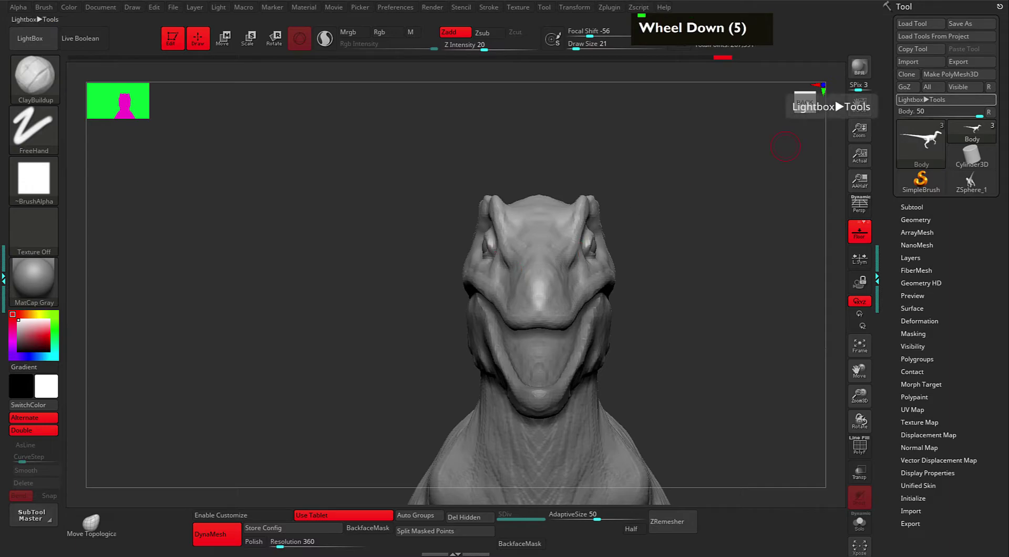
{"action": "double_click", "coordinate": [786, 147]}
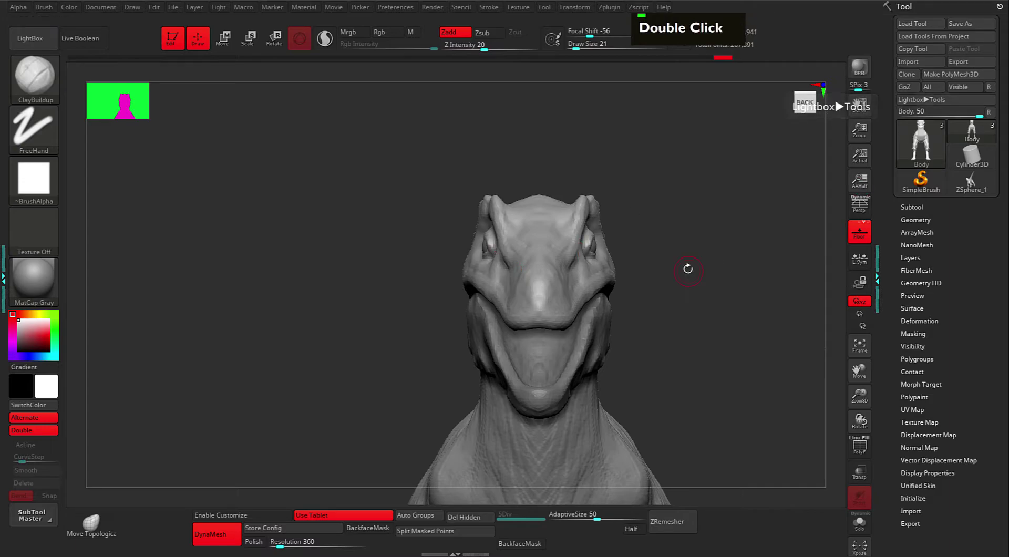
{"action": "double_click", "coordinate": [644, 277]}
{"action": "left_click_drag", "start_coordinate": [658, 270], "coordinate": [671, 269], "text": "alt"}
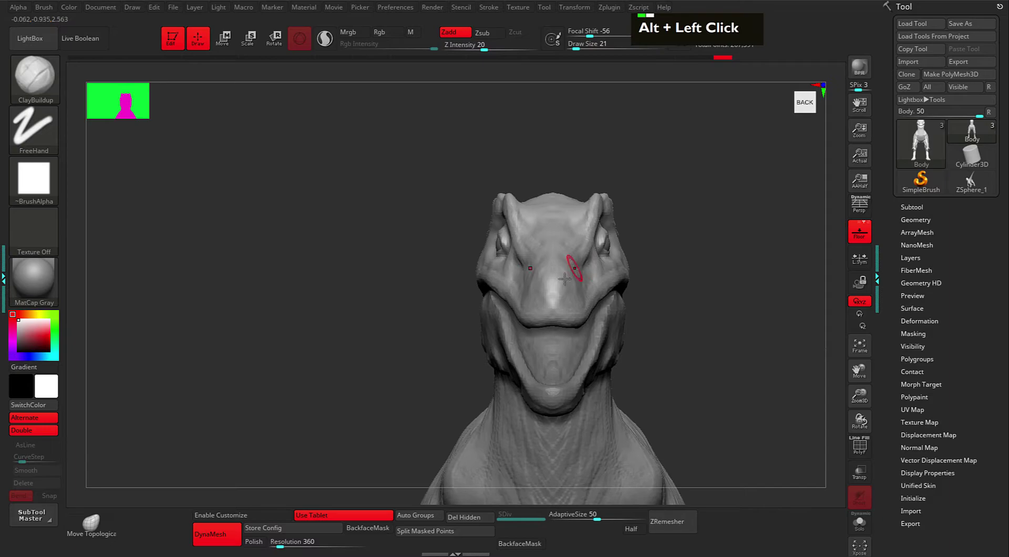
{"action": "left_click", "coordinate": [518, 269], "text": "alt"}
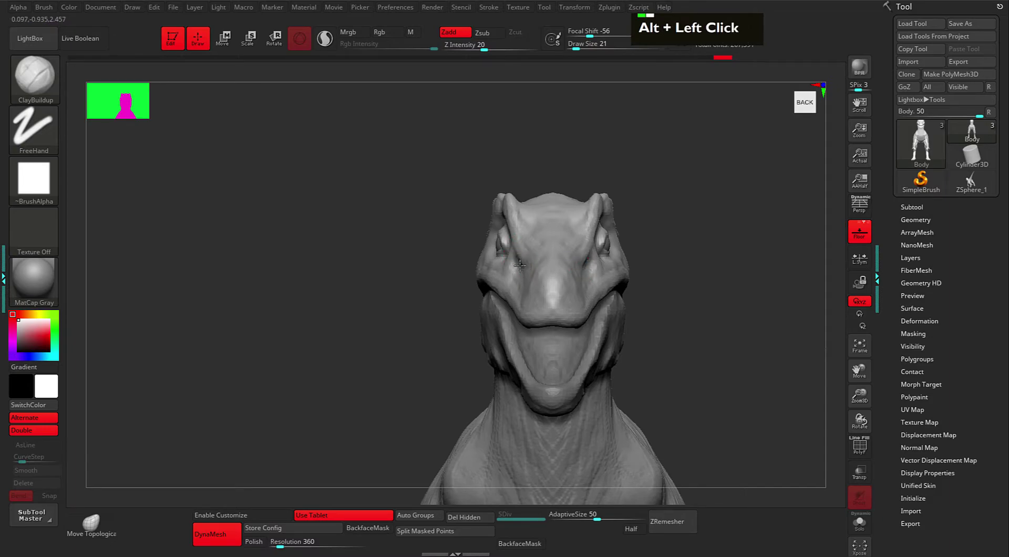
{"action": "left_click", "coordinate": [508, 264], "text": "alt"}
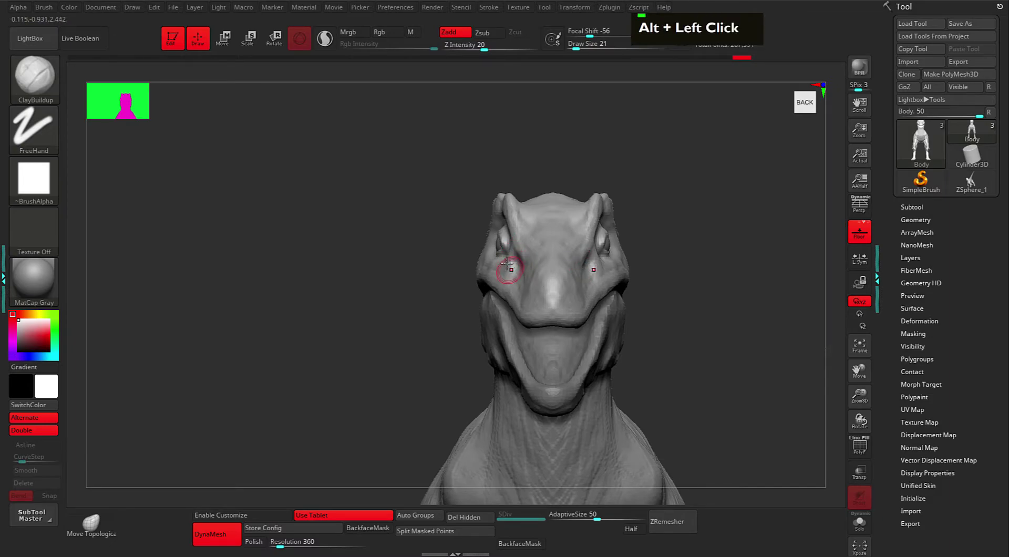
- Build up the ridges below the eyes and cut back the snout surface beside them with ClayBuildup
{"action": "double_click", "coordinate": [505, 265]}
{"action": "double_click", "coordinate": [506, 265]}
{"action": "double_click", "coordinate": [512, 280]}
{"action": "double_click", "coordinate": [513, 279]}
{"action": "left_click", "coordinate": [526, 285], "text": "alt"}
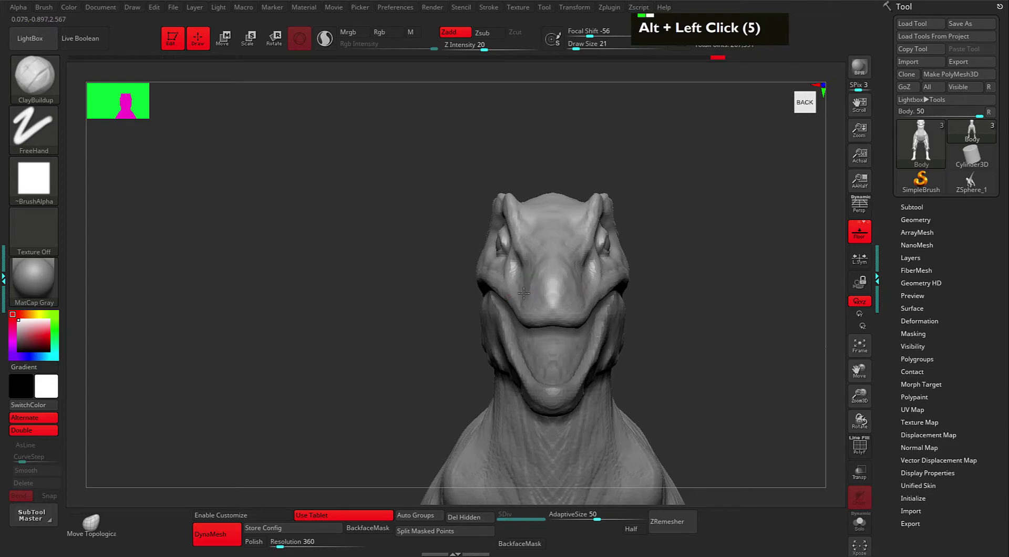
{"action": "key", "text": "alt"}
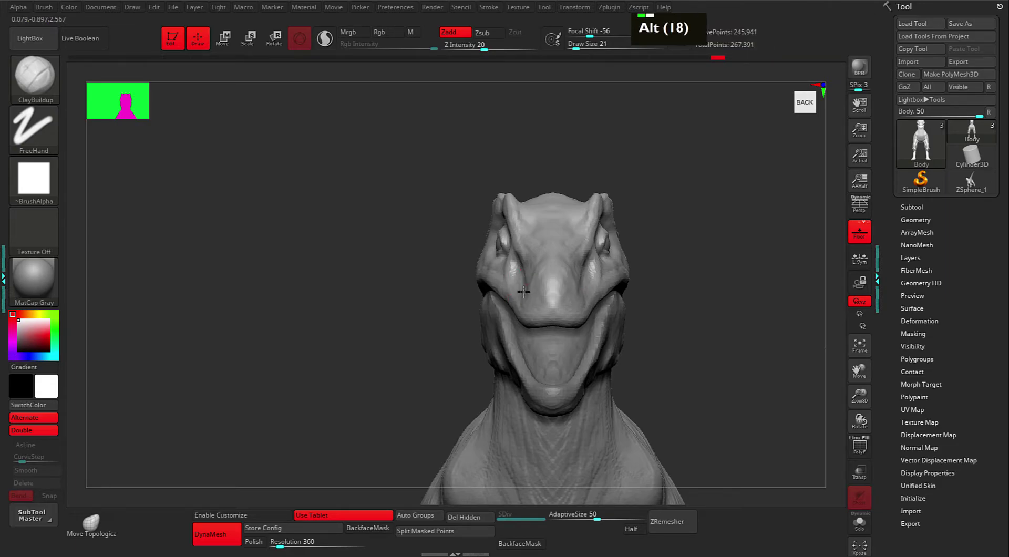
- Adjust the upper jaw around the mouth corners with the Move brush at draw size 49, and make the Jaw subtool active
{"action": "left_click", "coordinate": [484, 288], "text": "alt"}
{"action": "key", "text": "space"}
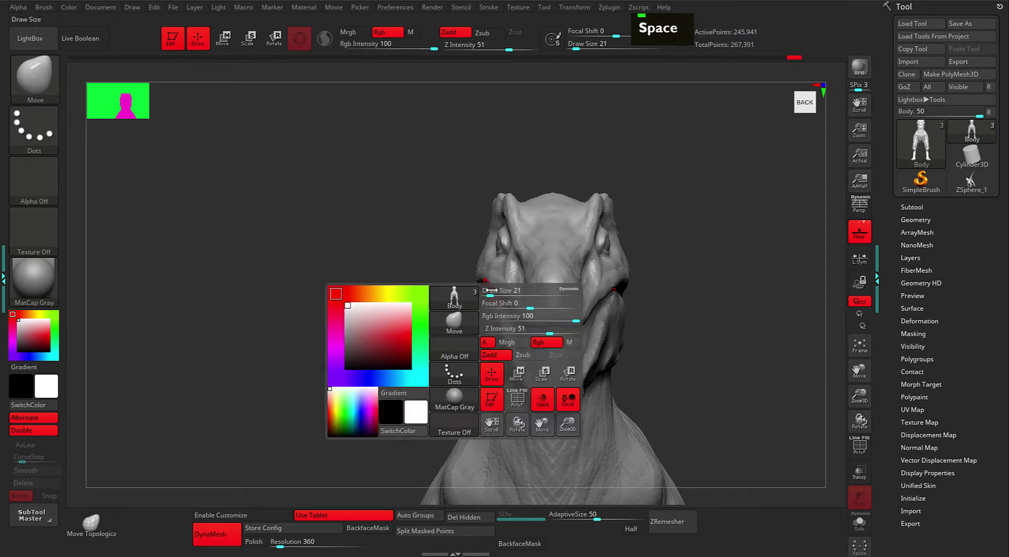
{"action": "mouse_move", "coordinate": [491, 293]}
{"action": "left_mouse_down"}
{"action": "mouse_move", "coordinate": [500, 282]}
{"action": "mouse_move", "coordinate": [497, 291]}
{"action": "left_mouse_up"}
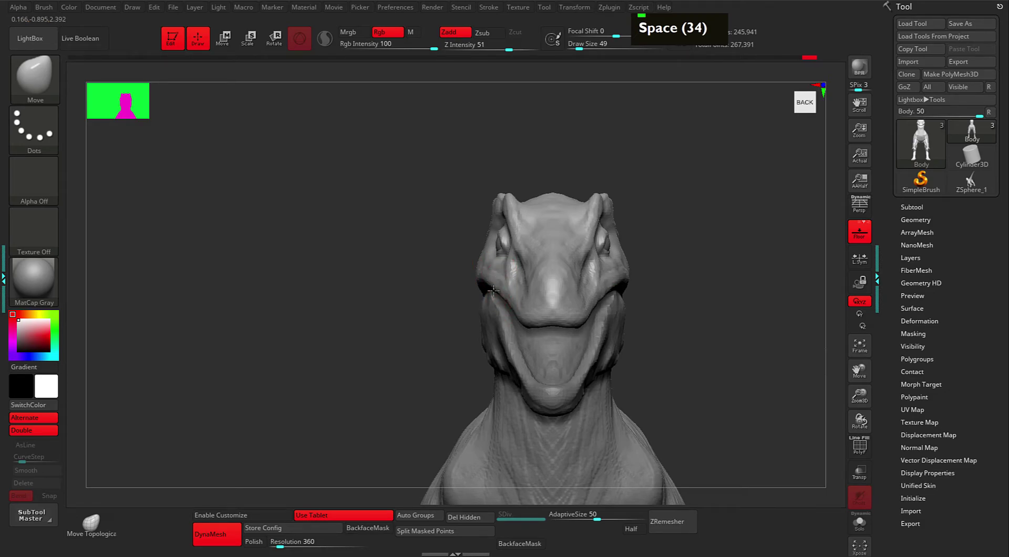
{"action": "mouse_move", "coordinate": [669, 275]}
{"action": "left_mouse_down", "text": "alt"}
{"action": "mouse_move", "coordinate": [604, 266]}
{"action": "mouse_move", "coordinate": [633, 270]}
{"action": "mouse_move", "coordinate": [518, 279]}
{"action": "left_mouse_up", "text": "alt"}
{"action": "left_click", "coordinate": [607, 286], "text": "alt"}
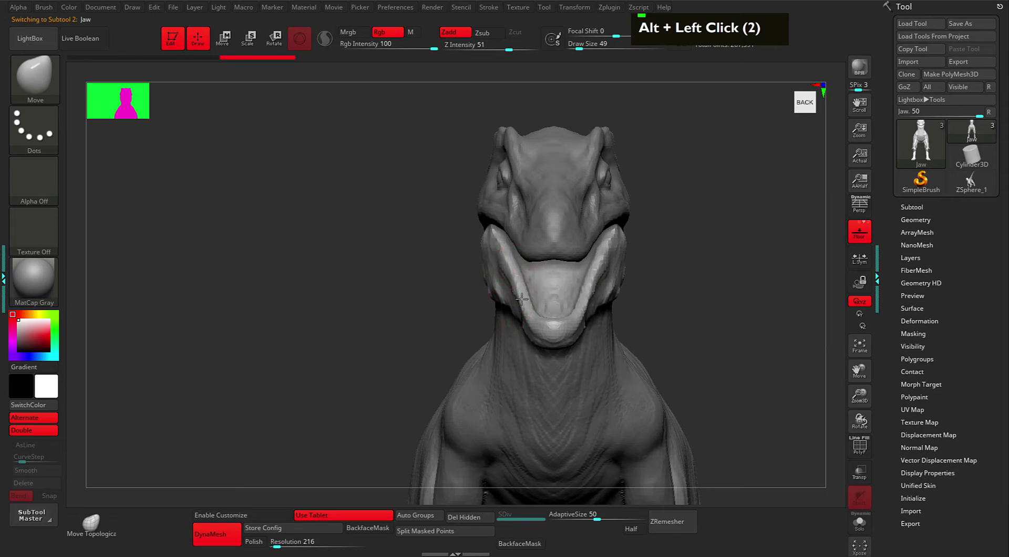
- Return to the Body subtool and reshape the front tip of the upper snout with the Move brush at draw size 25
{"action": "mouse_move", "coordinate": [663, 245]}
{"action": "left_mouse_down"}
{"action": "mouse_move", "coordinate": [684, 248]}
{"action": "mouse_move", "coordinate": [604, 231]}
{"action": "left_mouse_up"}
{"action": "key", "text": "space"}
{"action": "left_click", "coordinate": [601, 266]}
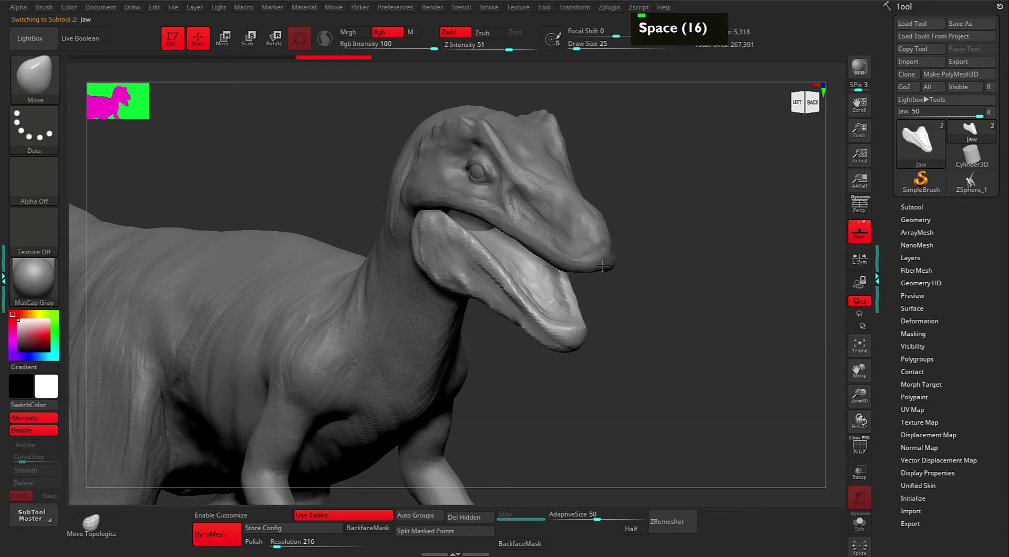
{"action": "left_click", "coordinate": [604, 268], "text": "alt"}
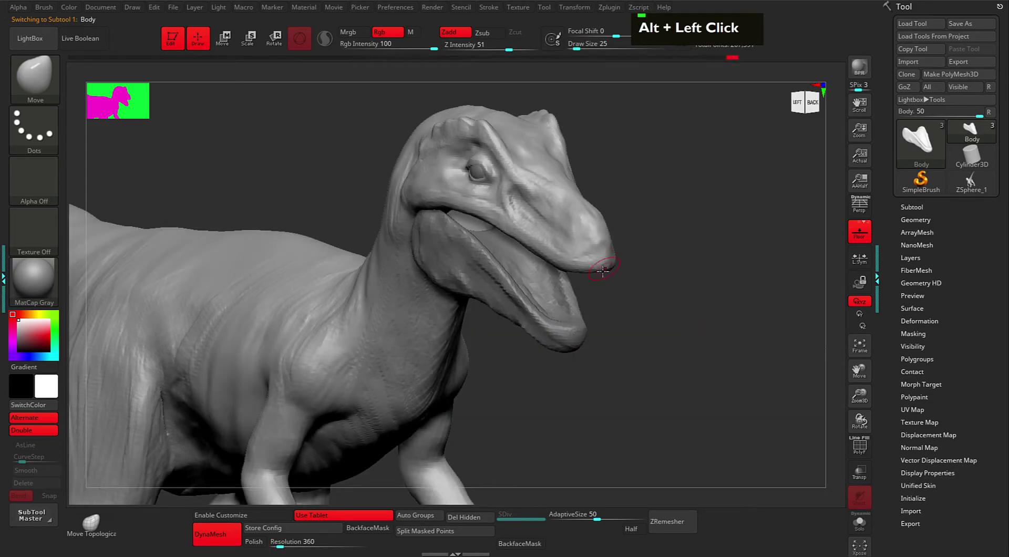
{"action": "left_click_drag", "start_coordinate": [602, 269], "coordinate": [639, 245]}
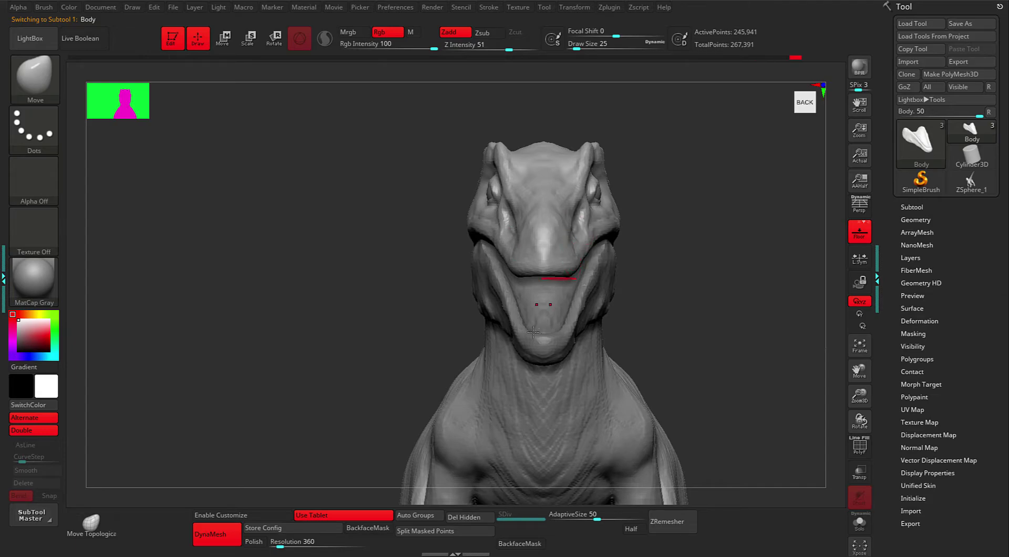
- Sculpt the cheek ridges and deepen the hollows beside the eyes with the ClayBuildup brush at draw size 25
{"action": "key", "text": "b"}
{"action": "key", "text": "c"}
{"action": "key", "text": "b"}
{"action": "double_click", "coordinate": [500, 237]}
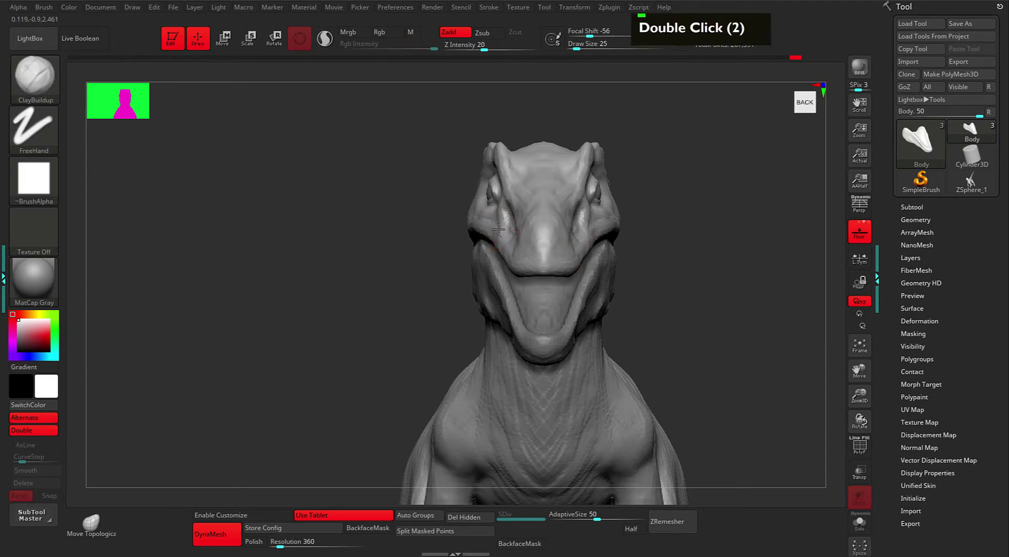
{"action": "key", "text": "alt"}
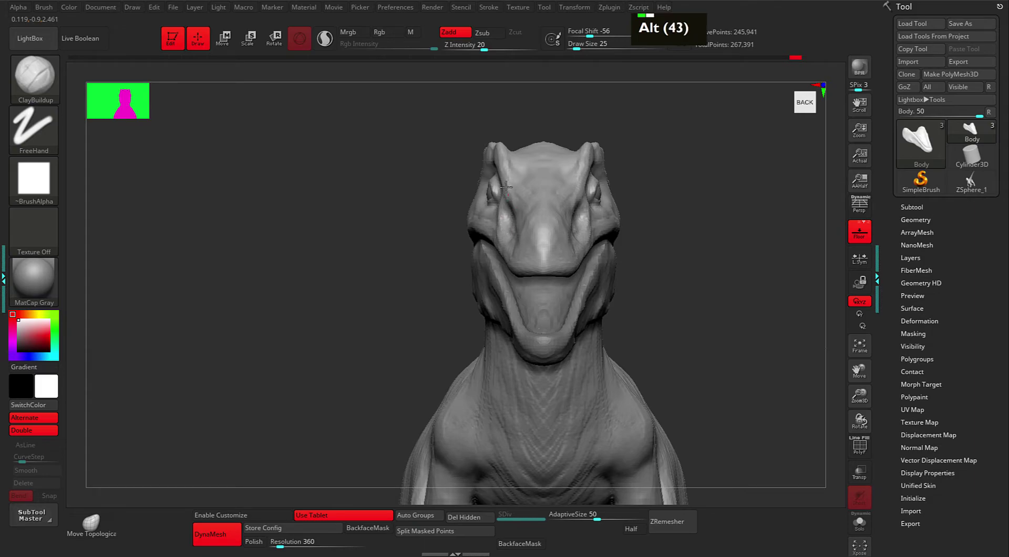
{"action": "left_click", "coordinate": [510, 203], "text": "alt"}
{"action": "double_click", "coordinate": [506, 194]}
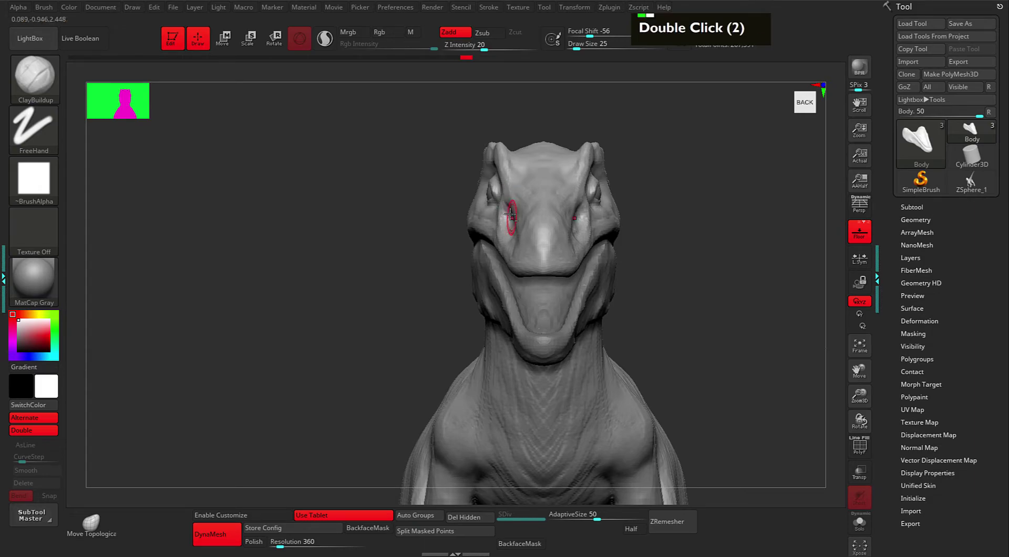
- Carve the nostrils into the front of the snout with the DamStandard brush at draw size 18
{"action": "left_click_drag", "start_coordinate": [520, 274], "coordinate": [581, 274], "text": "alt"}
{"action": "left_click_drag", "start_coordinate": [670, 274], "coordinate": [595, 244]}
{"action": "key", "text": "space"}
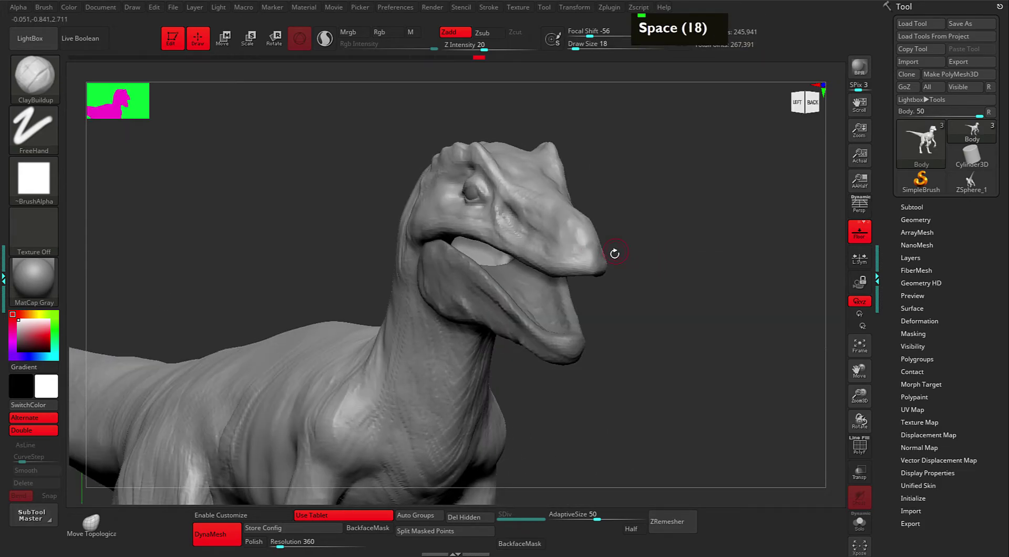
{"action": "key", "text": "3"}
{"action": "left_click", "coordinate": [567, 243], "text": "alt"}
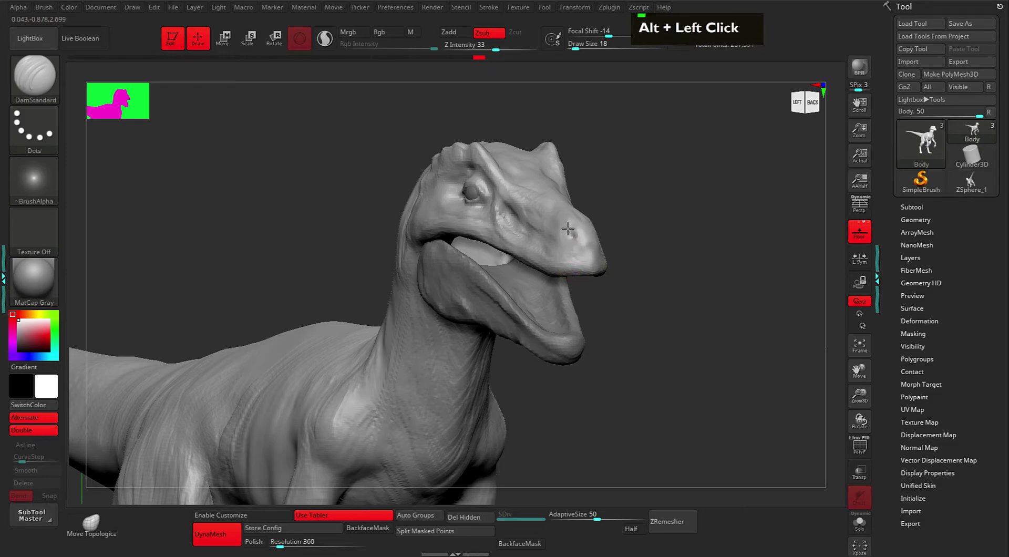
- Refine the nostrils from the front by smoothing them and adjusting their shape with DamStandard and the Move brush
{"action": "double_click", "coordinate": [646, 234]}
{"action": "double_click", "coordinate": [683, 227]}
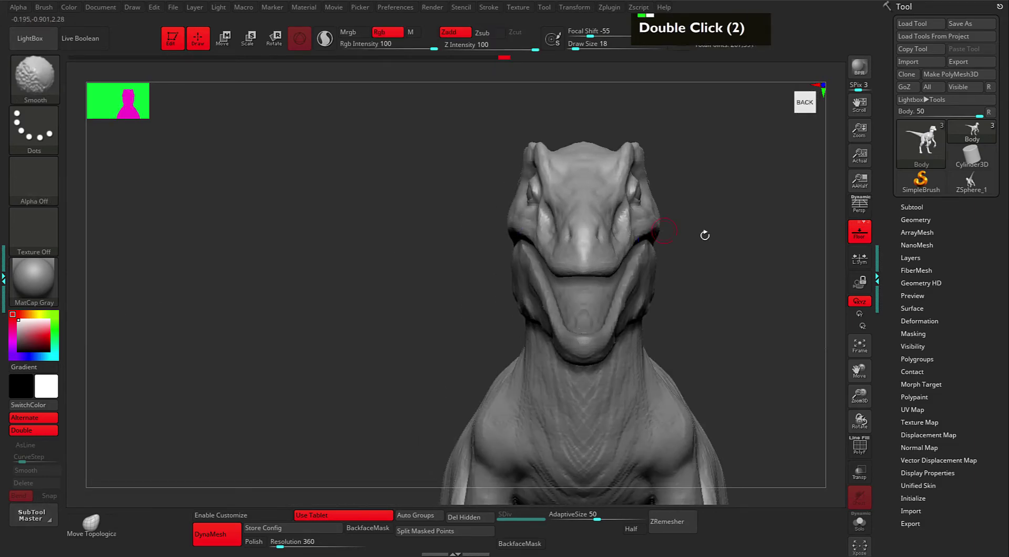
{"action": "left_click", "coordinate": [682, 239], "text": "alt"}
{"action": "left_click", "coordinate": [710, 247], "text": "alt"}
{"action": "left_click", "coordinate": [710, 247], "text": "alt"}
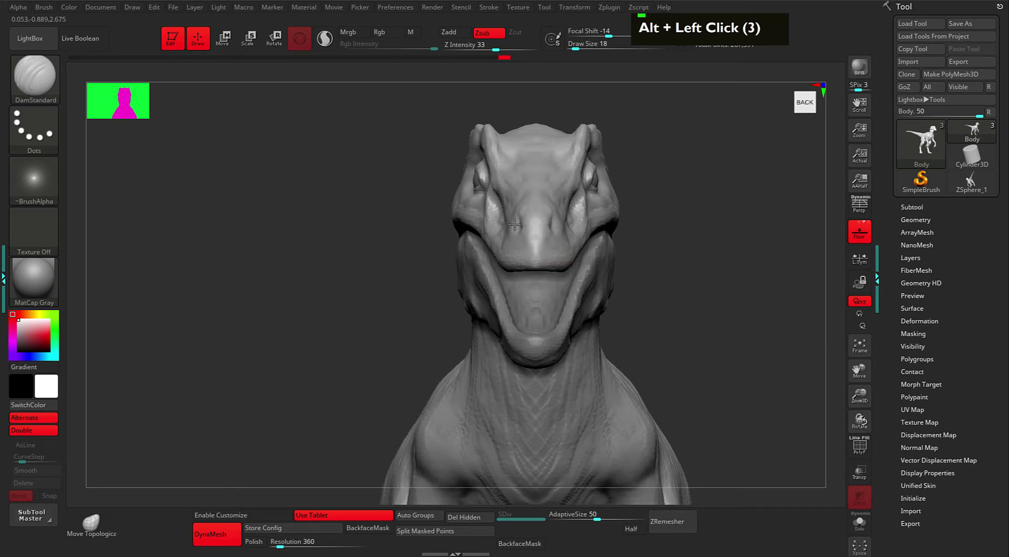
{"action": "left_click_drag", "start_coordinate": [519, 225], "coordinate": [515, 225], "text": "shift"}
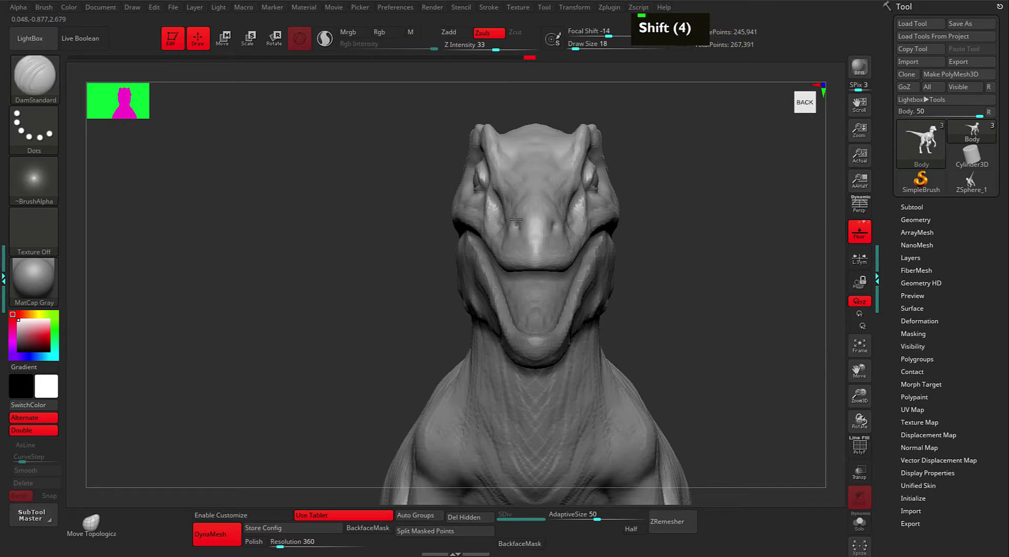
{"action": "mouse_move", "coordinate": [678, 231]}
{"action": "left_mouse_down", "text": "alt"}
{"action": "mouse_move", "coordinate": [698, 237]}
{"action": "mouse_move", "coordinate": [612, 241]}
{"action": "mouse_move", "coordinate": [620, 219]}
{"action": "left_mouse_up", "text": "alt"}
{"action": "key", "text": "b"}
{"action": "key", "text": "m"}
{"action": "key", "text": "v"}
{"action": "mouse_move", "coordinate": [705, 243]}
{"action": "left_mouse_down"}
{"action": "mouse_move", "coordinate": [682, 250]}
{"action": "mouse_move", "coordinate": [509, 227]}
{"action": "mouse_move", "coordinate": [671, 243]}
{"action": "left_mouse_up"}
- Carve a hollow along the side of the snout between eye and nostril with the ClayBuildup brush at draw size 18
{"action": "key", "text": "b"}
{"action": "key", "text": "c"}
{"action": "key", "text": "b"}
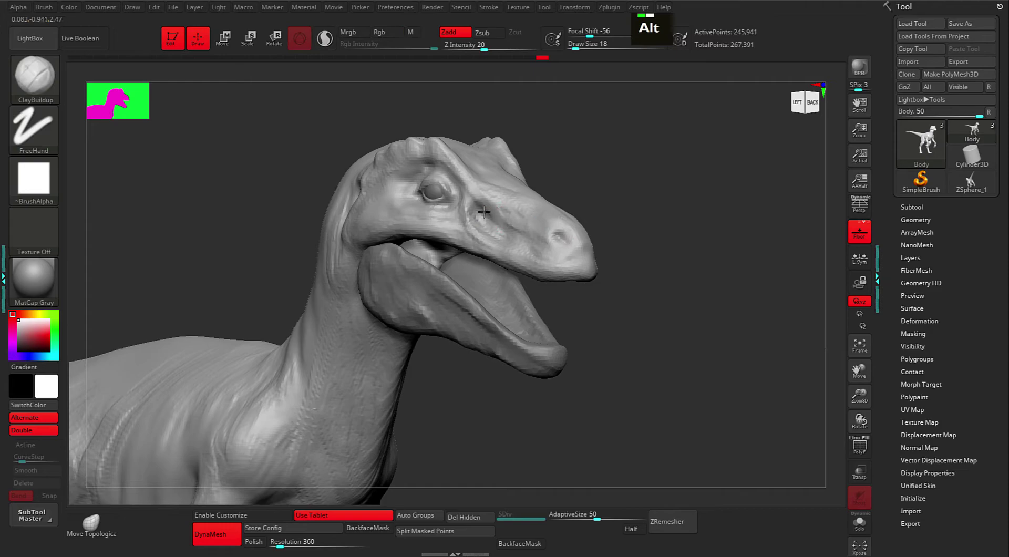
{"action": "left_click", "coordinate": [485, 212], "text": "alt"}
{"action": "left_click", "coordinate": [485, 211], "text": "alt"}
{"action": "left_click", "coordinate": [489, 213], "text": "alt"}
{"action": "left_click", "coordinate": [494, 215], "text": "alt"}
{"action": "left_click", "coordinate": [499, 217], "text": "alt"}
{"action": "left_click", "coordinate": [509, 220], "text": "alt"}
{"action": "left_click", "coordinate": [508, 248], "text": "alt"}
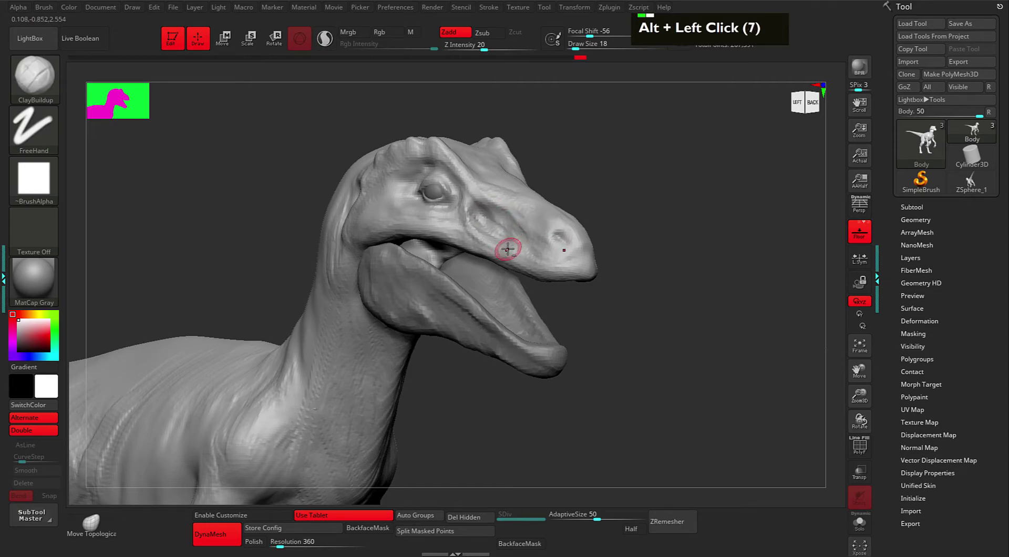
{"action": "scroll", "coordinate": [806, 178], "scroll_direction": "down", "scroll_amount": 3}
{"action": "middle_click", "coordinate": [806, 179]}
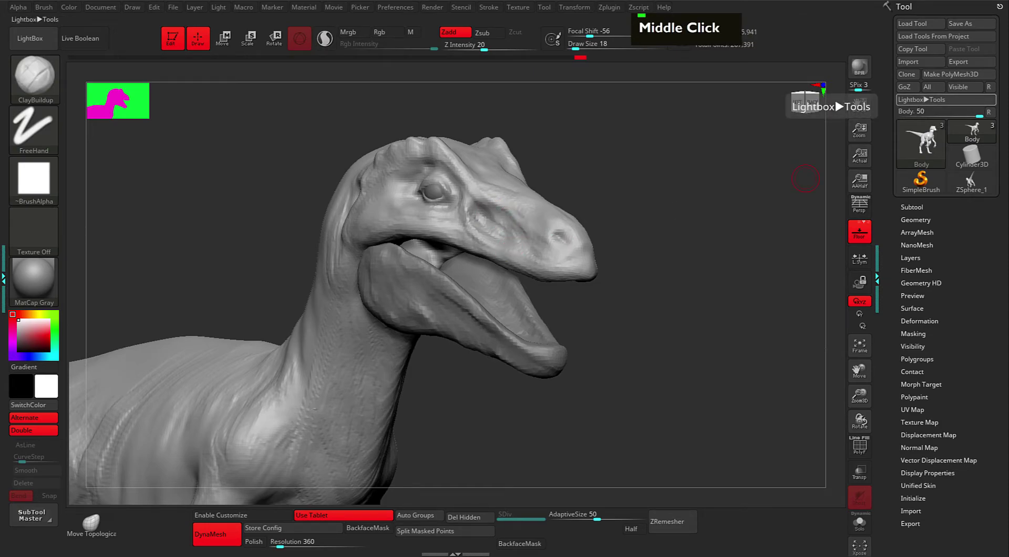
- Deepen the hollow between the eye and nostril with ClayBuildup at draw size 18 and build up its upper edge
{"action": "left_click_drag", "start_coordinate": [588, 198], "coordinate": [628, 194], "text": "alt"}
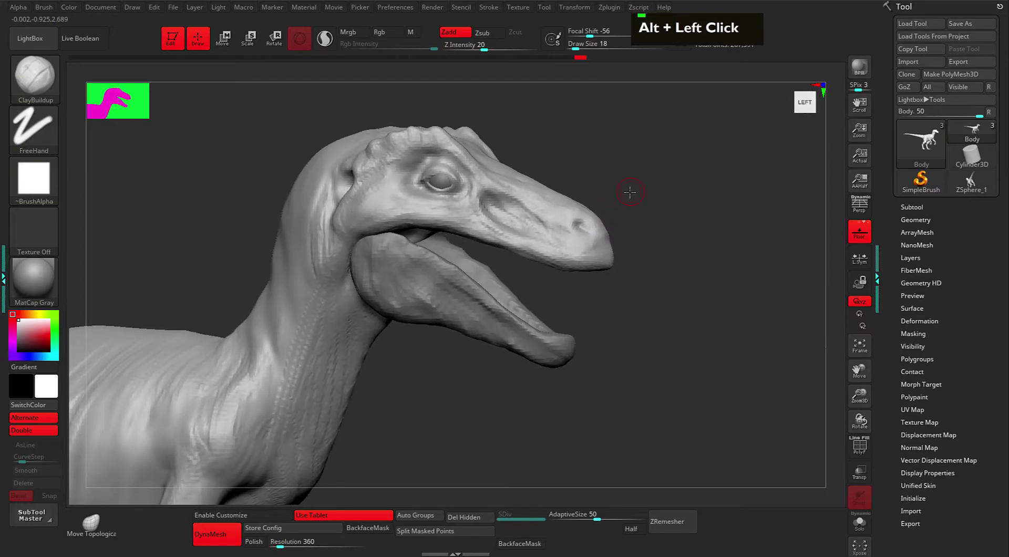
{"action": "left_click_drag", "start_coordinate": [699, 260], "coordinate": [692, 233], "text": "alt"}
{"action": "left_click", "coordinate": [524, 178], "text": "alt"}
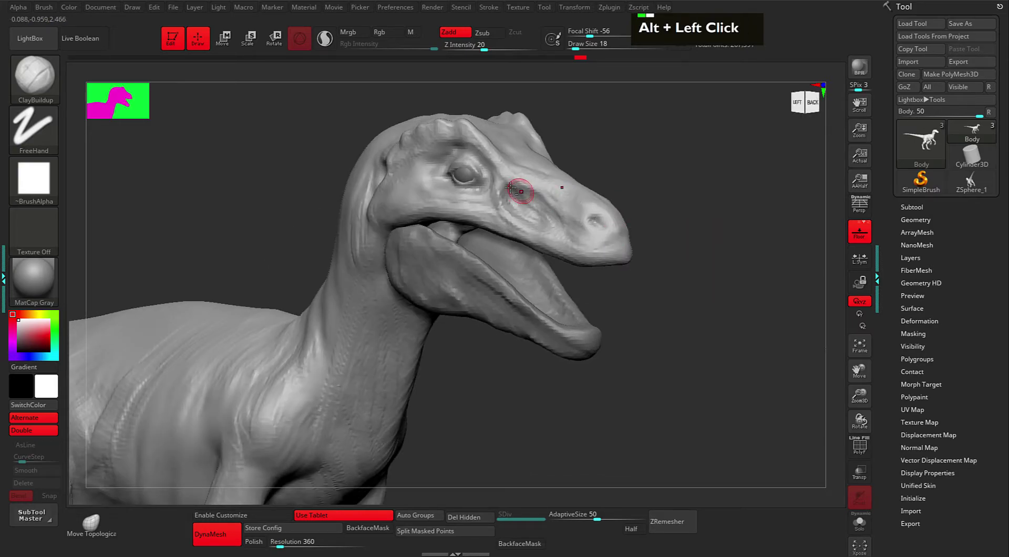
{"action": "left_click", "coordinate": [508, 180], "text": "alt"}
{"action": "double_click", "coordinate": [526, 185]}
{"action": "double_click", "coordinate": [541, 187]}
{"action": "double_click", "coordinate": [533, 195]}
{"action": "double_click", "coordinate": [541, 198]}
{"action": "left_click", "coordinate": [548, 202], "text": "alt"}
{"action": "key", "text": "alt"}
{"action": "key", "text": "alt"}
{"action": "left_click", "coordinate": [559, 210], "text": "alt"}
{"action": "double_click", "coordinate": [559, 203]}
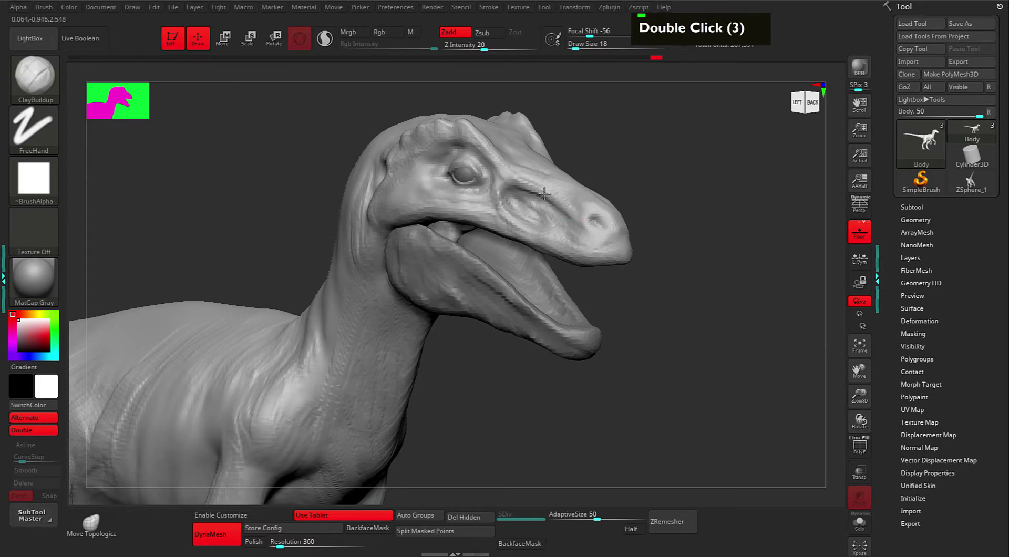
- Build up the rear and lower rim of the snout hollow with short ClayBuildup strokes
{"action": "double_click", "coordinate": [506, 218]}
{"action": "double_click", "coordinate": [506, 219]}
{"action": "double_click", "coordinate": [507, 220]}
{"action": "double_click", "coordinate": [509, 221]}
{"action": "double_click", "coordinate": [510, 225]}
{"action": "double_click", "coordinate": [511, 227]}
{"action": "double_click", "coordinate": [511, 227]}
- Sculpt the cheek below the eye with ClayBuildup at draw size 21 and carve creases along it with DamStandard
{"action": "left_click", "coordinate": [667, 214], "text": "alt"}
{"action": "left_click", "coordinate": [671, 213], "text": "alt"}
{"action": "key", "text": "space"}
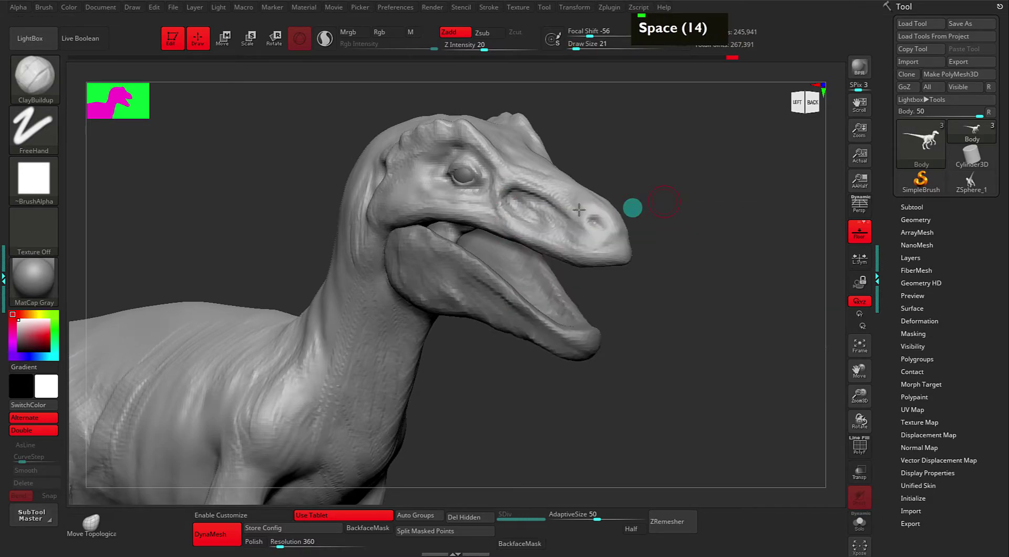
{"action": "double_click", "coordinate": [444, 219]}
{"action": "left_click_drag", "start_coordinate": [631, 160], "coordinate": [500, 187], "text": "alt"}
{"action": "key", "text": "3"}
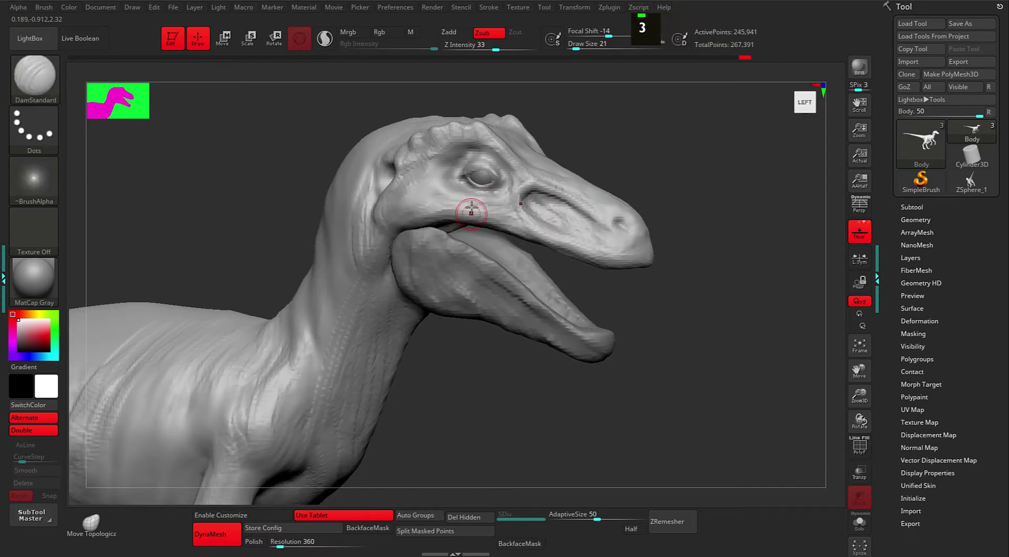
{"action": "double_click", "coordinate": [472, 212]}
{"action": "mouse_move", "coordinate": [642, 161]}
{"action": "left_mouse_down", "text": "alt"}
{"action": "mouse_move", "coordinate": [639, 151]}
{"action": "mouse_move", "coordinate": [491, 218]}
{"action": "left_mouse_up", "text": "alt"}
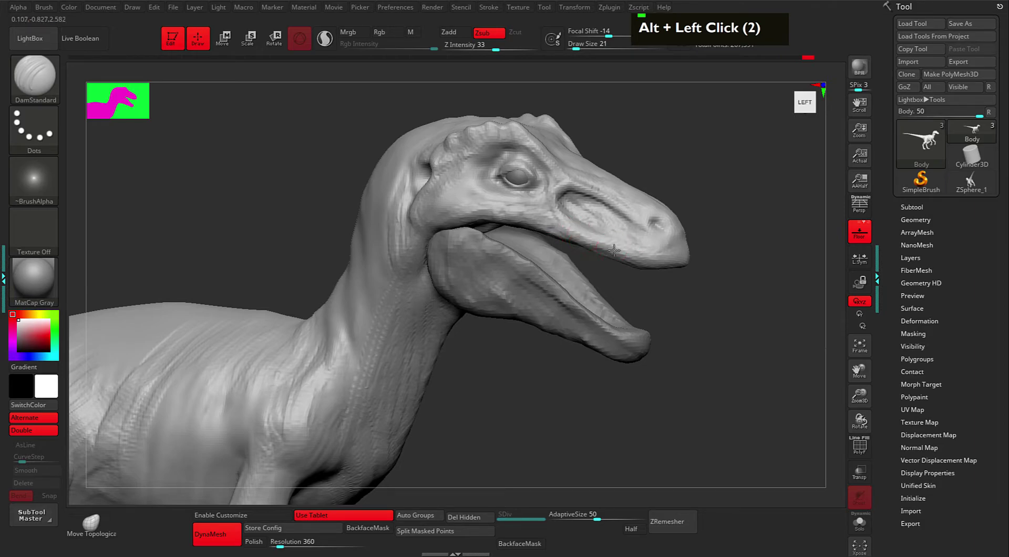
{"action": "mouse_move", "coordinate": [643, 264]}
{"action": "left_mouse_down", "text": "alt"}
{"action": "mouse_move", "coordinate": [705, 235]}
{"action": "mouse_move", "coordinate": [683, 226]}
{"action": "mouse_move", "coordinate": [743, 187]}
{"action": "mouse_move", "coordinate": [626, 194]}
{"action": "mouse_move", "coordinate": [547, 232]}
{"action": "left_mouse_up", "text": "alt"}
- Carve the inside of the snout hollow deeper towards the nostril with ClayBuildup at draw size 21
{"action": "key", "text": "1"}
{"action": "key", "text": "2"}
{"action": "left_click", "coordinate": [462, 196], "text": "alt"}
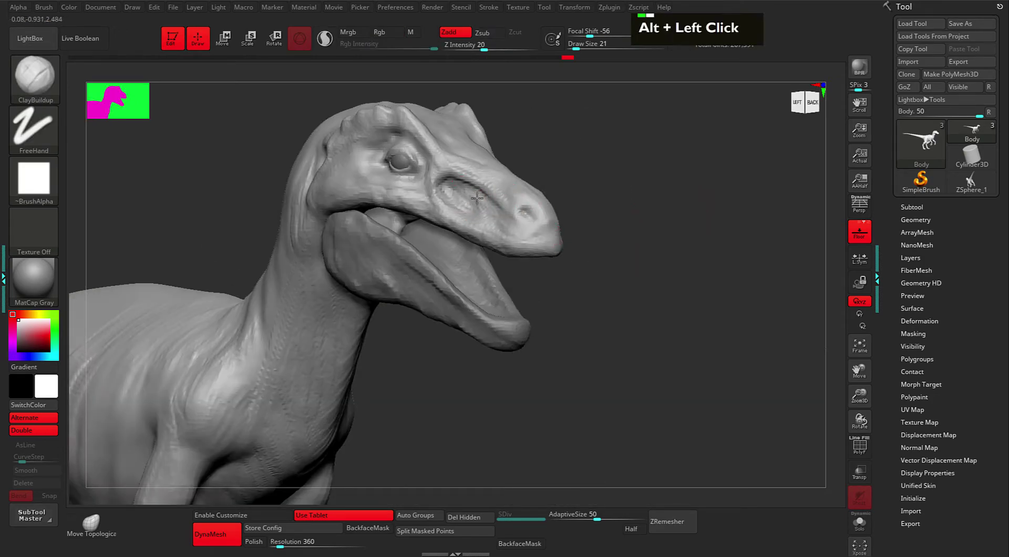
{"action": "left_click", "coordinate": [460, 194], "text": "alt"}
{"action": "left_click", "coordinate": [458, 194], "text": "alt"}
{"action": "left_click", "coordinate": [457, 194], "text": "alt"}
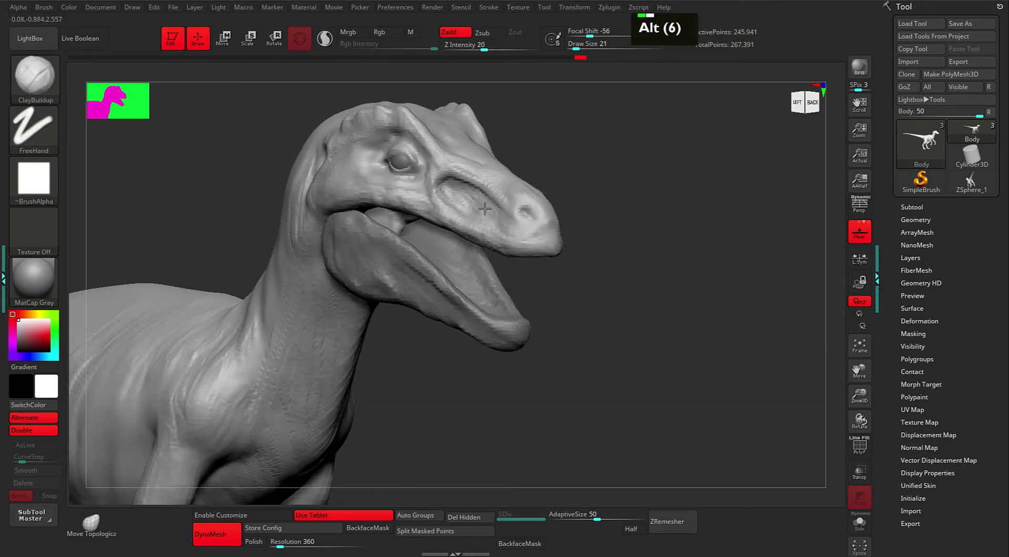
{"action": "left_click", "coordinate": [479, 199], "text": "alt"}
{"action": "left_click", "coordinate": [498, 218], "text": "alt"}
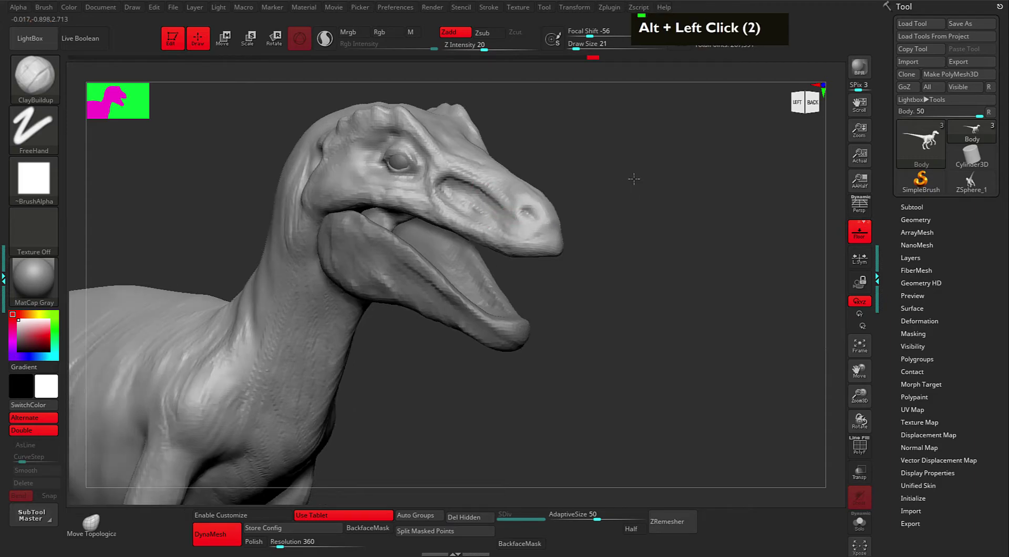
- Build up the ridge along the upper edge of the snout hollow with the ClayBuildup brush
{"action": "double_click", "coordinate": [488, 184]}
{"action": "double_click", "coordinate": [487, 184]}
{"action": "double_click", "coordinate": [486, 184]}
{"action": "double_click", "coordinate": [591, 160]}
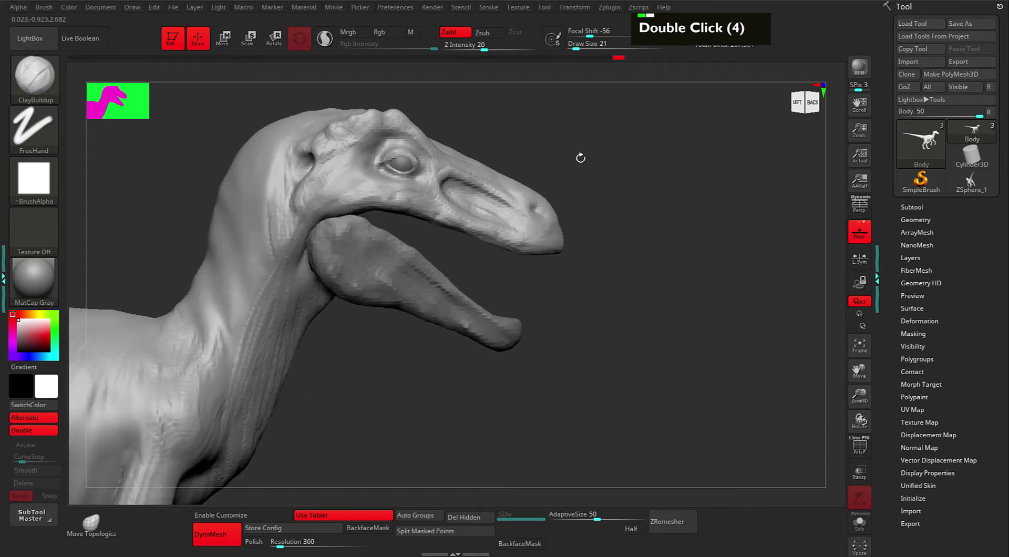
{"action": "left_click_drag", "start_coordinate": [592, 160], "coordinate": [581, 163], "text": "alt"}
- Adjust the side profile of the head with the Move brush at draw size 61
{"action": "key", "text": "1"}
{"action": "key", "text": "space"}
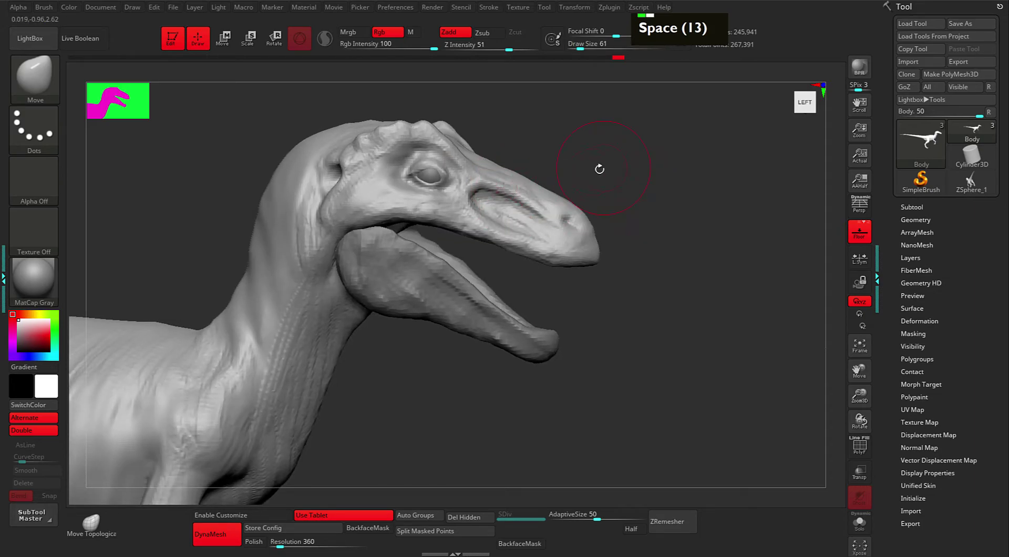
{"action": "left_click_drag", "start_coordinate": [602, 168], "coordinate": [597, 171], "text": "alt"}
{"action": "scroll", "coordinate": [804, 102], "scroll_direction": "down", "scroll_amount": 7}
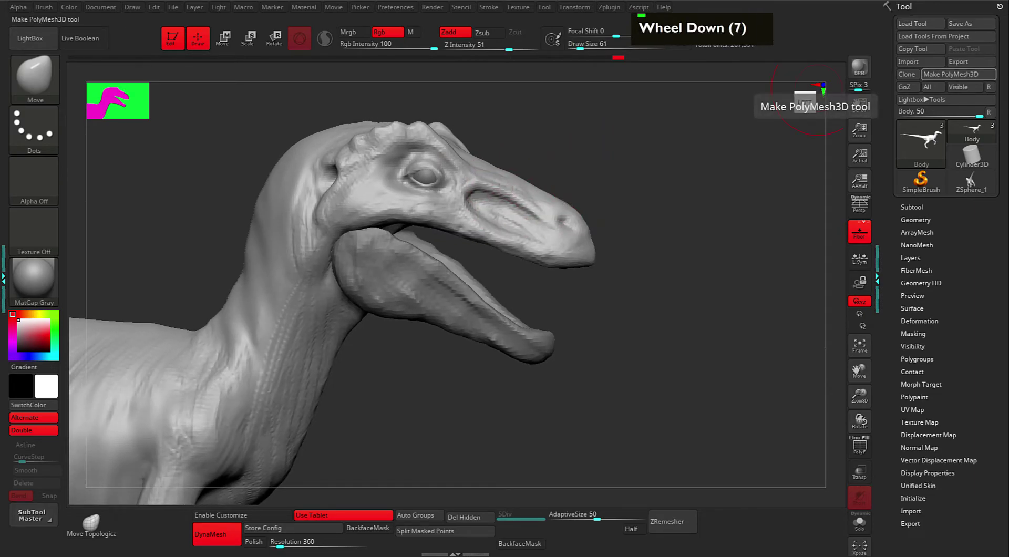
{"action": "double_click", "coordinate": [805, 102]}
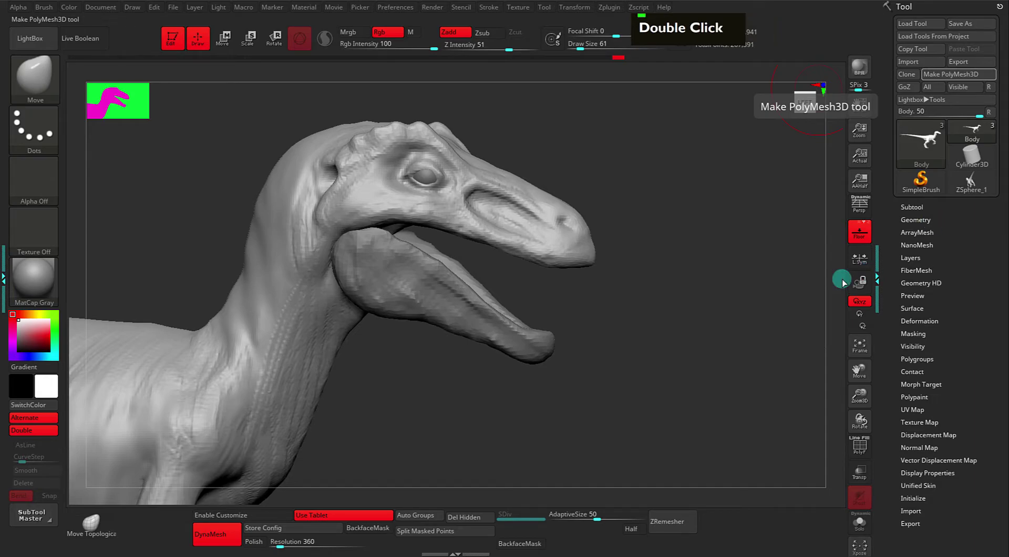
{"action": "left_click_drag", "start_coordinate": [689, 279], "coordinate": [699, 282], "text": "alt"}
{"action": "left_click_drag", "start_coordinate": [614, 217], "coordinate": [626, 229], "text": "alt"}
- Flatten the top planes of the snout with the TrimDynamic brush at draw size 61
{"action": "key", "text": "b"}
{"action": "key", "text": "c"}
{"action": "key", "text": "b"}
{"action": "left_click_drag", "start_coordinate": [656, 193], "coordinate": [578, 200]}
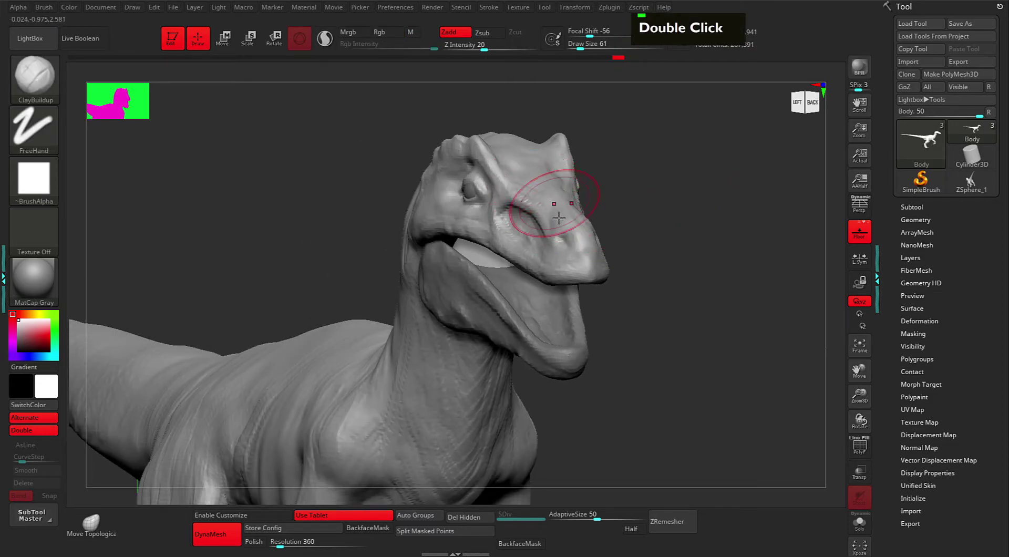
{"action": "key", "text": "b"}
{"action": "left_click", "coordinate": [861, 476]}
{"action": "mouse_move", "coordinate": [717, 248]}
{"action": "left_mouse_down", "text": "alt"}
{"action": "mouse_move", "coordinate": [592, 239]}
{"action": "mouse_move", "coordinate": [529, 187]}
{"action": "left_mouse_up", "text": "alt"}
{"action": "double_click", "coordinate": [541, 191]}
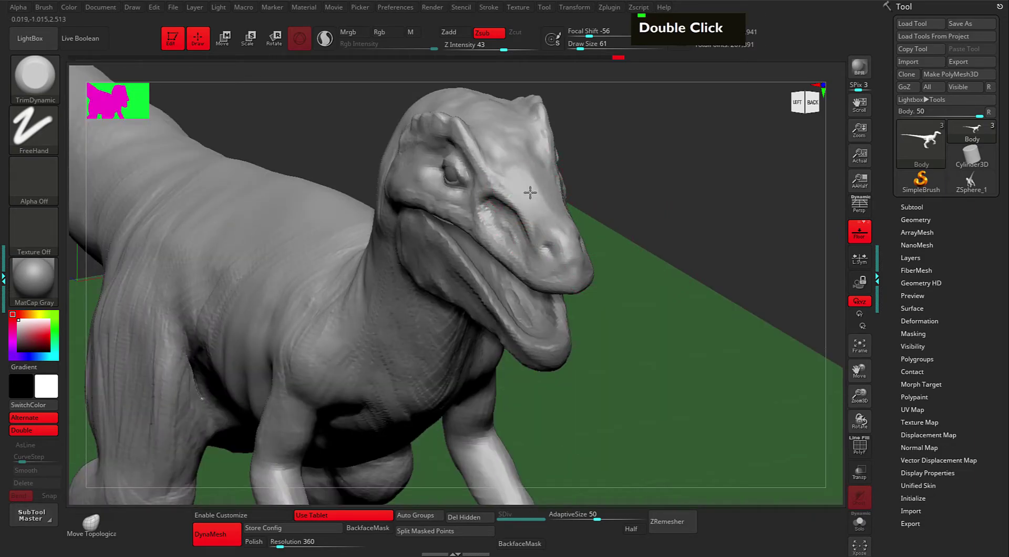
{"action": "mouse_move", "coordinate": [478, 149]}
{"action": "left_mouse_down"}
{"action": "mouse_move", "coordinate": [464, 114]}
{"action": "mouse_move", "coordinate": [536, 218]}
{"action": "left_mouse_up"}
{"action": "double_click", "coordinate": [540, 211]}
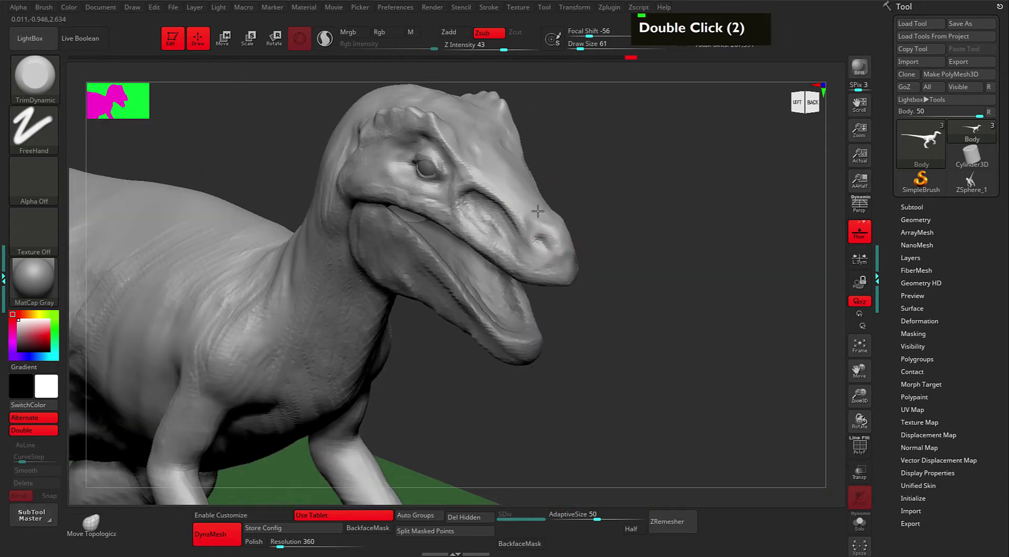
- Reshape the top line of the snout from the side with the Move brush
{"action": "mouse_move", "coordinate": [608, 212]}
{"action": "left_mouse_down"}
{"action": "mouse_move", "coordinate": [592, 201]}
{"action": "mouse_move", "coordinate": [553, 246]}
{"action": "left_mouse_up"}
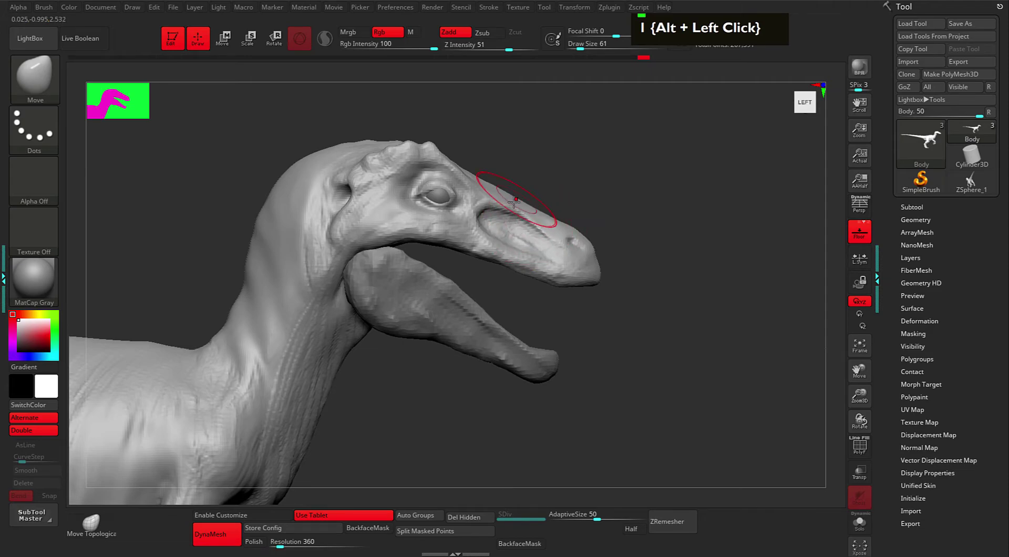
{"action": "mouse_move", "coordinate": [517, 203]}
{"action": "left_mouse_down", "text": "alt"}
{"action": "mouse_move", "coordinate": [563, 198]}
{"action": "mouse_move", "coordinate": [556, 205]}
{"action": "mouse_move", "coordinate": [556, 191]}
{"action": "left_mouse_up", "text": "alt"}
{"action": "key", "text": "space"}
- Sculpt raised and recessed forms along the snout bridge with the ClayBuildup brush at draw size 29
{"action": "key", "text": "b"}
{"action": "key", "text": "c"}
{"action": "key", "text": "b"}
{"action": "key", "text": "space"}
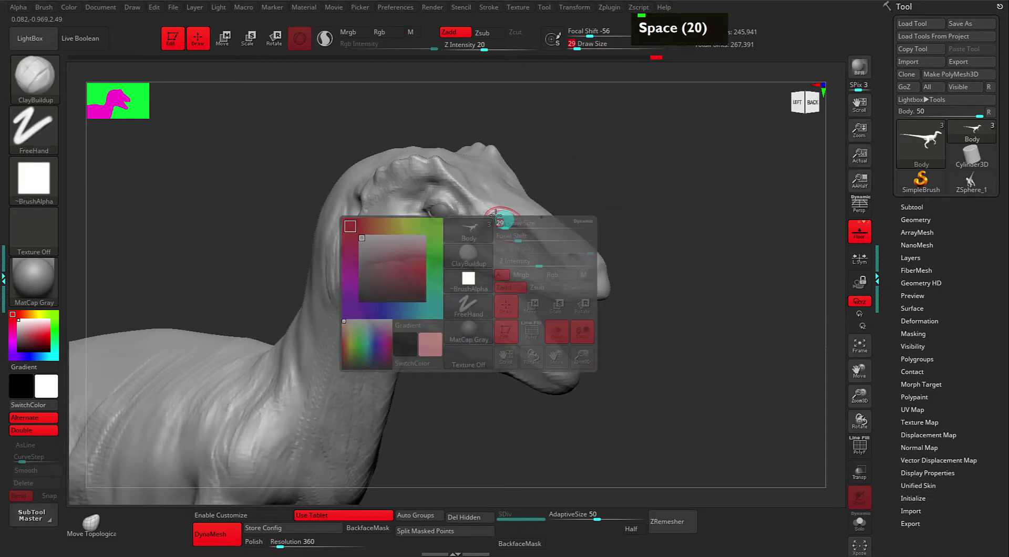
{"action": "double_click", "coordinate": [544, 233]}
{"action": "double_click", "coordinate": [555, 243]}
{"action": "double_click", "coordinate": [536, 226], "text": "alt"}
{"action": "left_click", "coordinate": [525, 213], "text": "alt"}
{"action": "key", "text": "alt"}
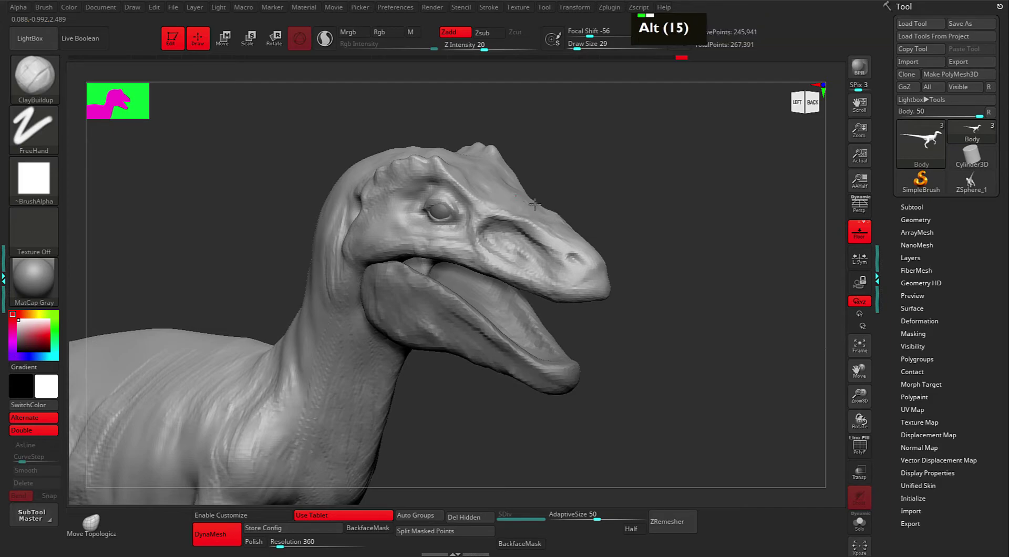
{"action": "left_click", "coordinate": [552, 228], "text": "alt"}
{"action": "key", "text": "alt"}
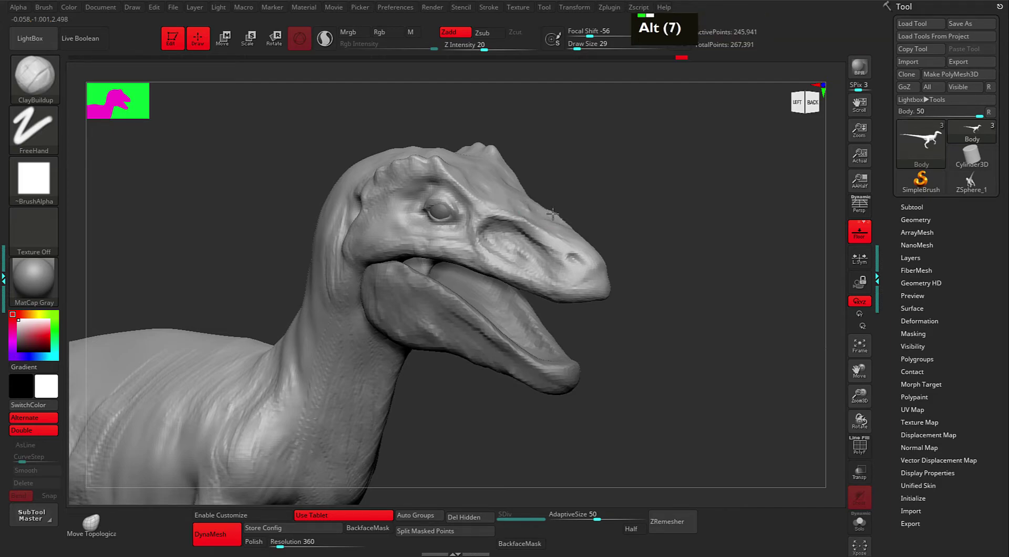
- Carve around the upper and rear edges of the snout hollow and build up the upper lip with ClayBuildup
{"action": "left_click", "coordinate": [516, 206], "text": "alt"}
{"action": "left_click", "coordinate": [518, 211], "text": "alt"}
{"action": "double_click", "coordinate": [519, 219]}
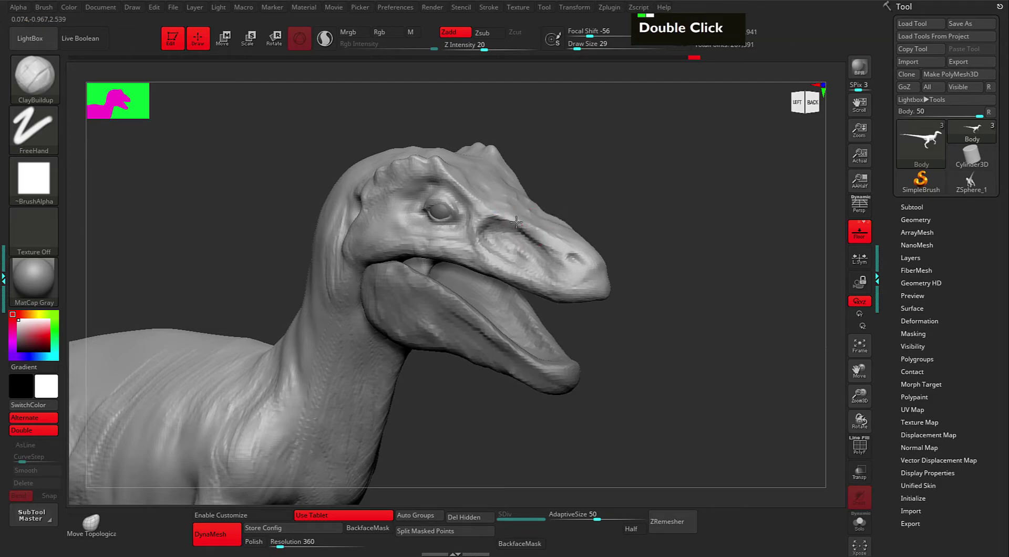
{"action": "key", "text": "alt"}
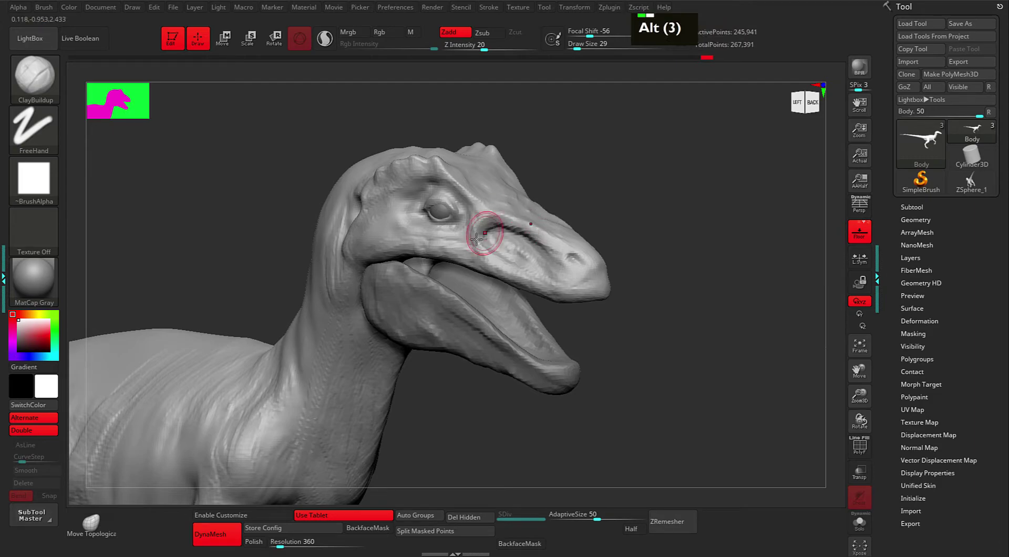
{"action": "left_click", "coordinate": [490, 257], "text": "alt"}
{"action": "left_click", "coordinate": [499, 260], "text": "alt"}
{"action": "double_click", "coordinate": [516, 282]}
{"action": "double_click", "coordinate": [528, 284]}
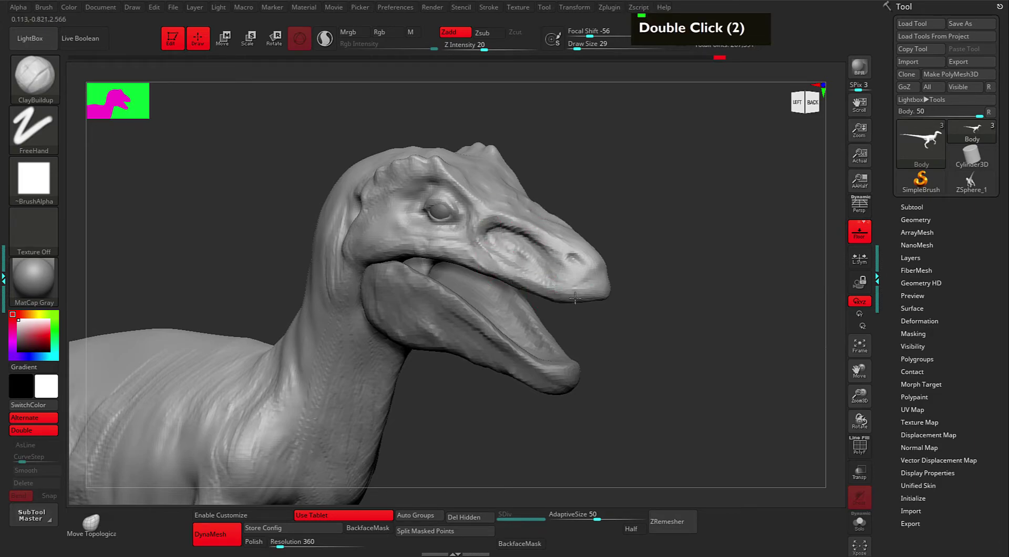
- Adjust the contour of the snout bridge above the hollow with the Move brush at draw size 29
{"action": "left_click_drag", "start_coordinate": [631, 237], "coordinate": [503, 252]}
{"action": "left_click", "coordinate": [604, 212], "text": "alt"}
{"action": "key", "text": "b"}
{"action": "key", "text": "m"}
{"action": "key", "text": "v"}
{"action": "mouse_move", "coordinate": [604, 212]}
{"action": "left_mouse_down", "text": "alt"}
{"action": "mouse_move", "coordinate": [590, 192]}
{"action": "mouse_move", "coordinate": [527, 227]}
{"action": "left_mouse_up", "text": "alt"}
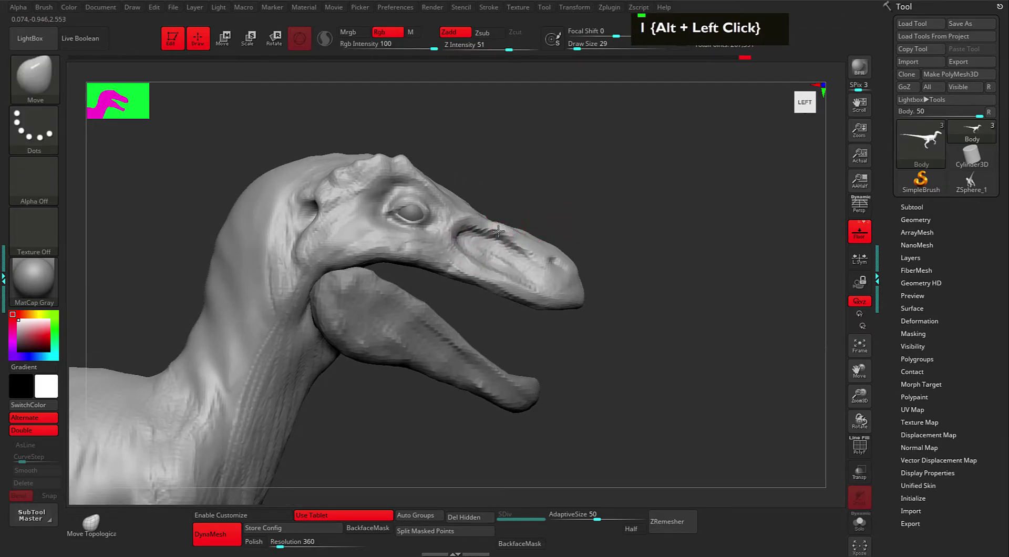
- Reshape the rear cheek edge at the jaw corner with the Move brush at draw size 25
{"action": "key", "text": "space"}
{"action": "mouse_move", "coordinate": [588, 207]}
{"action": "left_mouse_down"}
{"action": "mouse_move", "coordinate": [593, 214]}
{"action": "mouse_move", "coordinate": [603, 186]}
{"action": "left_mouse_up"}
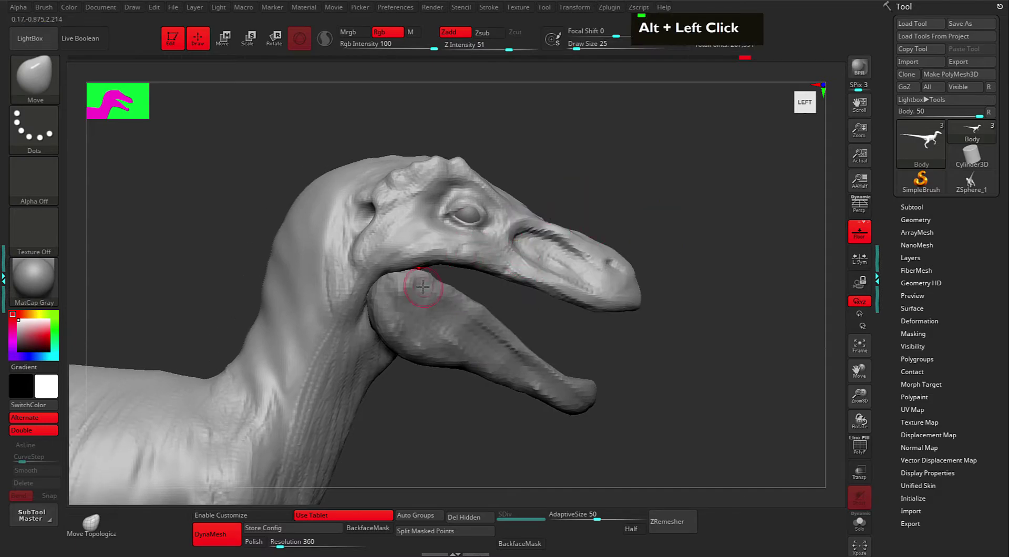
{"action": "mouse_move", "coordinate": [373, 273]}
{"action": "left_mouse_down"}
{"action": "mouse_move", "coordinate": [360, 237]}
{"action": "mouse_move", "coordinate": [392, 271]}
{"action": "left_mouse_up"}
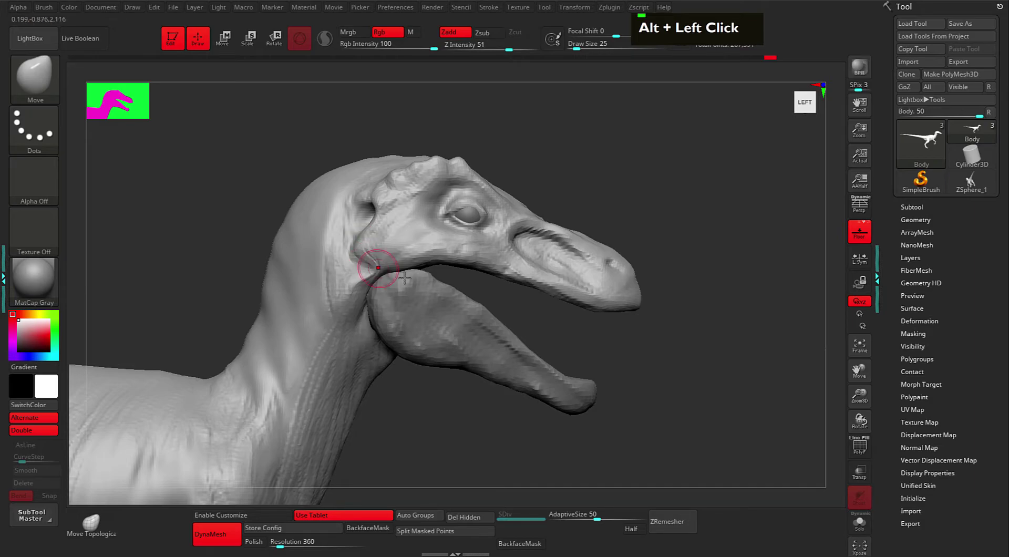
{"action": "left_click_drag", "start_coordinate": [585, 344], "coordinate": [635, 282]}
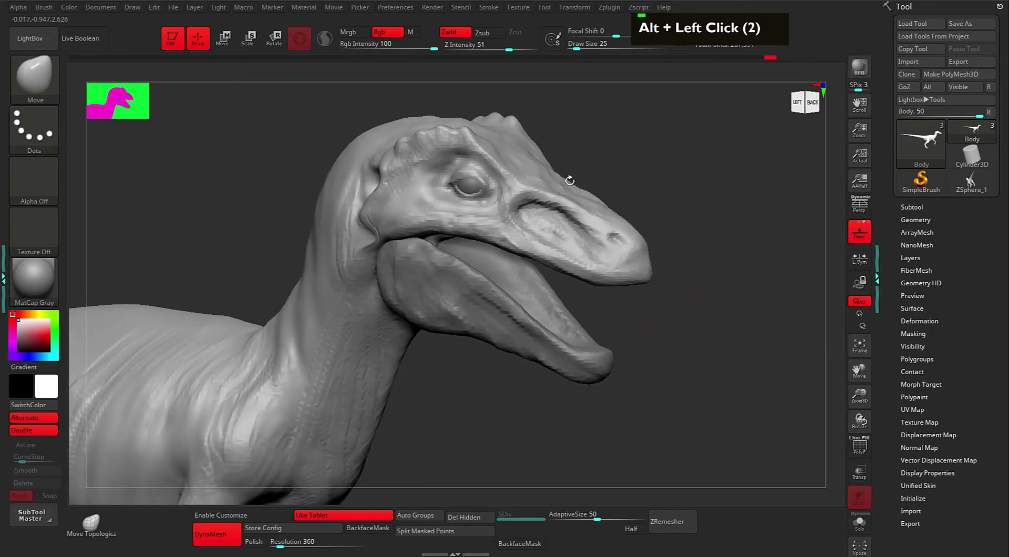
- Smooth the snout bridge and the rim of the snout hollow
{"action": "left_click", "coordinate": [569, 191], "text": "shift"}
{"action": "key", "text": "shift"}
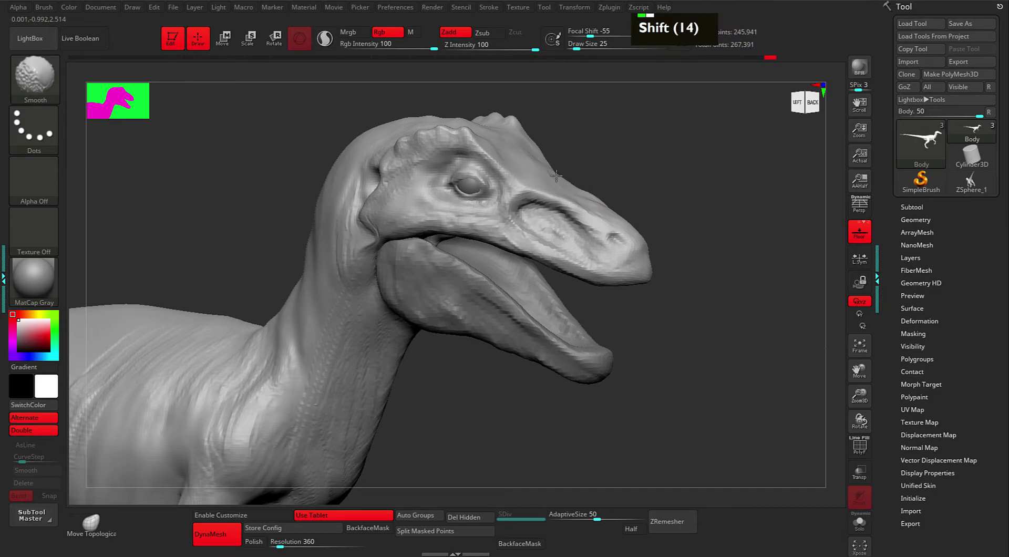
{"action": "mouse_move", "coordinate": [582, 208]}
{"action": "left_mouse_down", "text": "shift"}
{"action": "mouse_move", "coordinate": [660, 198]}
{"action": "mouse_move", "coordinate": [608, 212]}
{"action": "mouse_move", "coordinate": [633, 181]}
{"action": "mouse_move", "coordinate": [603, 213]}
{"action": "mouse_move", "coordinate": [519, 215]}
{"action": "left_mouse_up", "text": "shift"}
- Reshape the upper lip line and the snout sides with the Move brush at draw sizes 61 and 43
{"action": "left_click_drag", "start_coordinate": [601, 191], "coordinate": [593, 198], "text": "alt"}
{"action": "key", "text": "space"}
{"action": "double_click", "coordinate": [508, 237]}
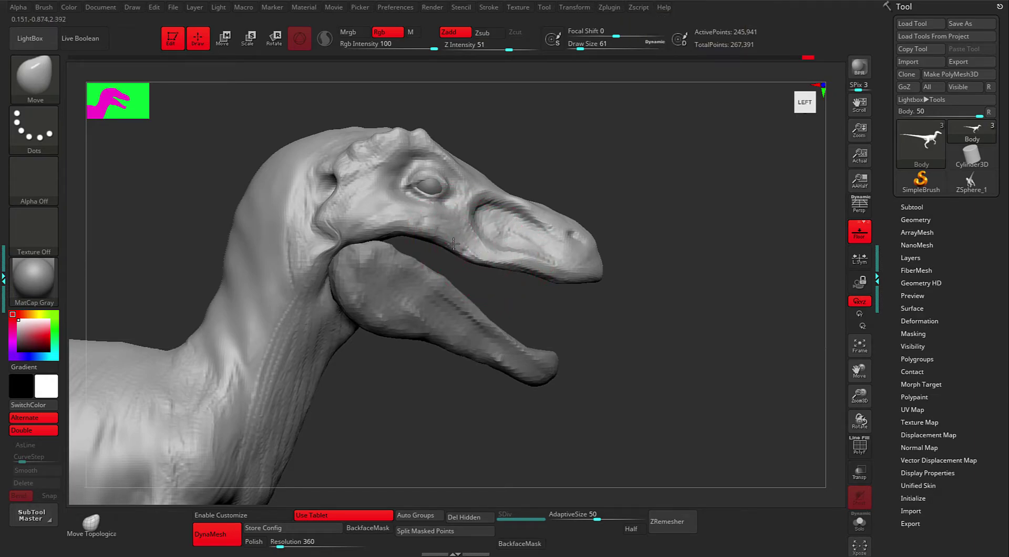
{"action": "key", "text": "space"}
{"action": "left_click_drag", "start_coordinate": [525, 274], "coordinate": [526, 273]}
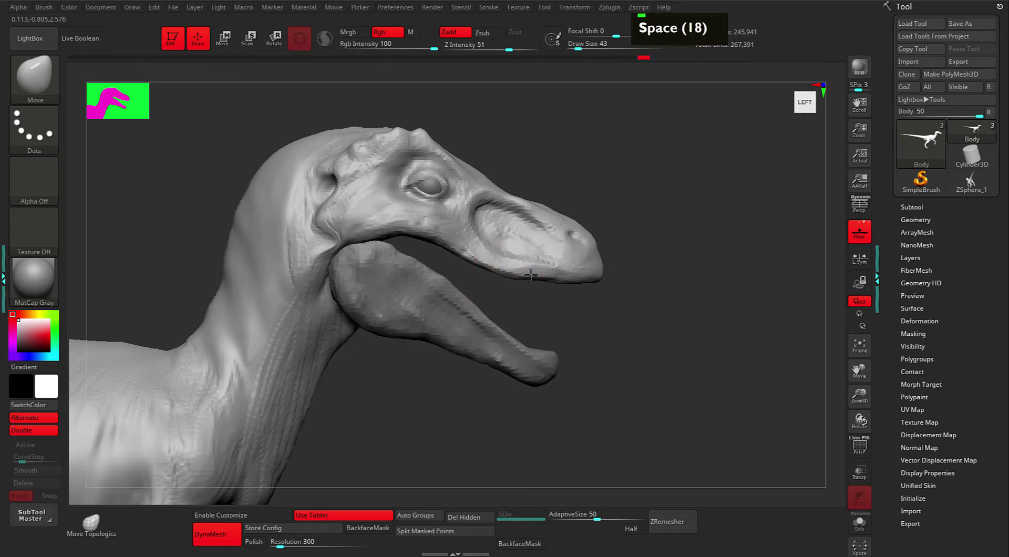
{"action": "double_click", "coordinate": [543, 278]}
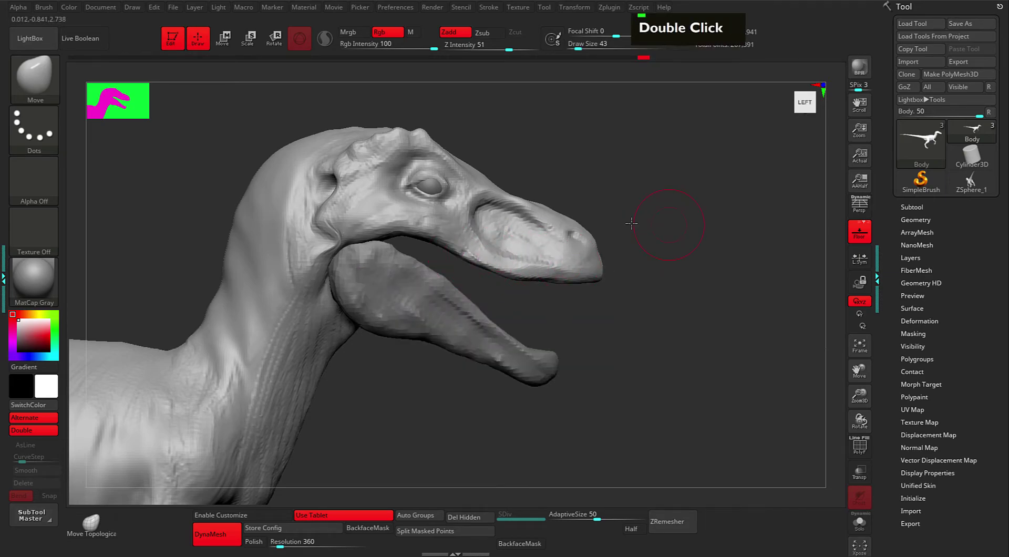
{"action": "left_click_drag", "start_coordinate": [635, 225], "coordinate": [614, 234], "text": "shift"}
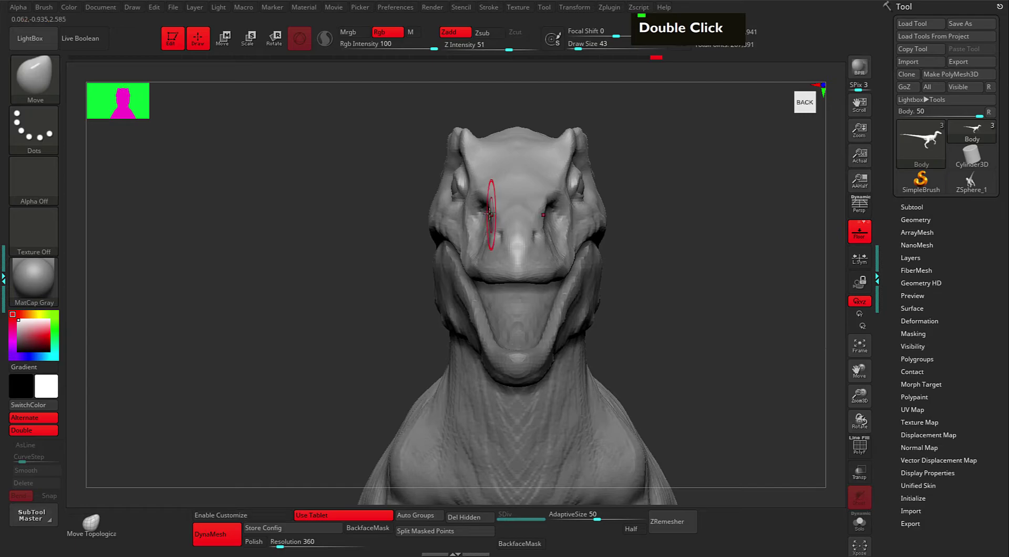
{"action": "mouse_move", "coordinate": [677, 201]}
{"action": "left_mouse_down"}
{"action": "mouse_move", "coordinate": [685, 207]}
{"action": "mouse_move", "coordinate": [535, 210]}
{"action": "mouse_move", "coordinate": [582, 194]}
{"action": "mouse_move", "coordinate": [581, 178]}
{"action": "mouse_move", "coordinate": [567, 226]}
{"action": "left_mouse_up"}
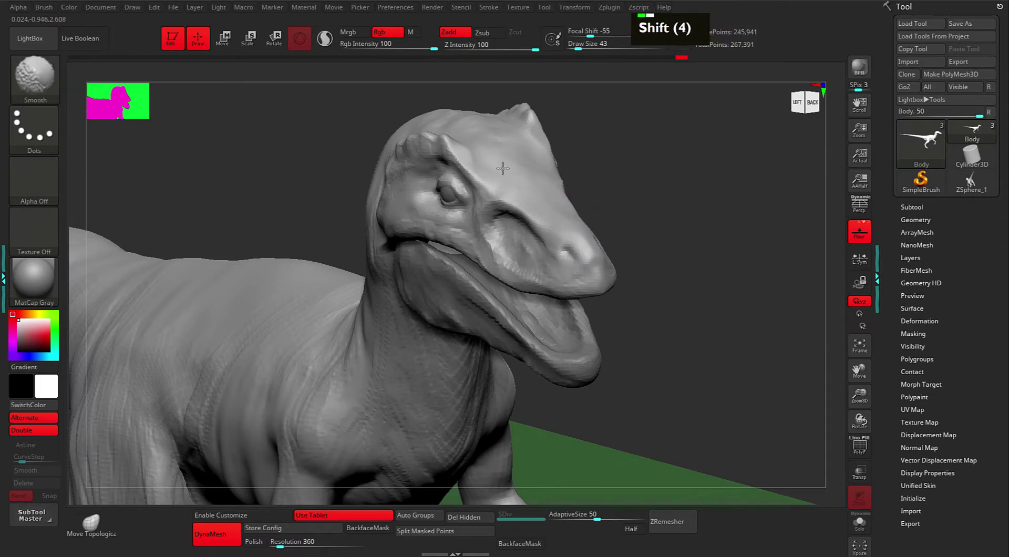
- Smooth the inside of the snout hollow and the surface along the upper lip towards the nose tip
{"action": "left_click", "coordinate": [504, 248], "text": "shift"}
{"action": "left_click", "coordinate": [522, 266], "text": "shift"}
{"action": "left_click", "coordinate": [556, 279], "text": "shift"}
{"action": "left_click", "coordinate": [590, 269], "text": "shift"}
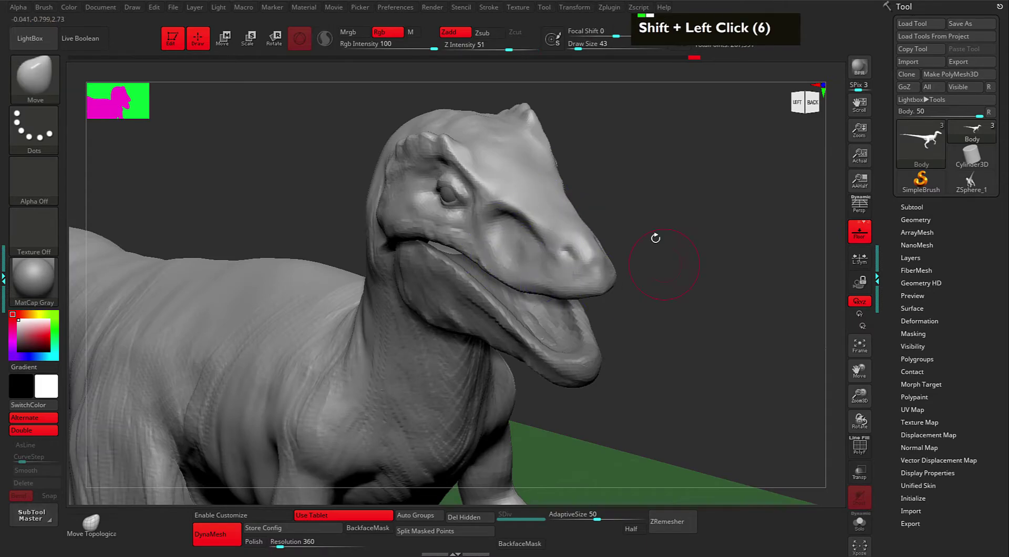
- Build up the upper lip edge and the snout side with ClayBuildup at draw size 21, and carve the cheek below the eye
{"action": "left_click_drag", "start_coordinate": [676, 247], "coordinate": [597, 244]}
{"action": "key", "text": "space"}
{"action": "left_click_drag", "start_coordinate": [466, 262], "coordinate": [463, 261]}
{"action": "key", "text": "space"}
{"action": "double_click", "coordinate": [475, 274]}
{"action": "double_click", "coordinate": [509, 293]}
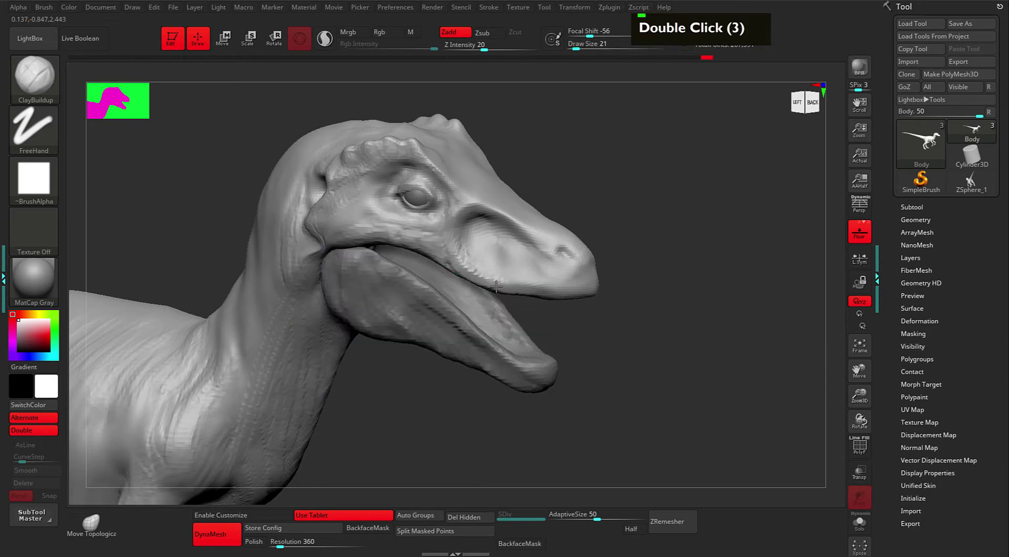
{"action": "double_click", "coordinate": [568, 262]}
{"action": "double_click", "coordinate": [626, 245]}
{"action": "double_click", "coordinate": [602, 209]}
{"action": "left_click", "coordinate": [508, 226], "text": "alt"}
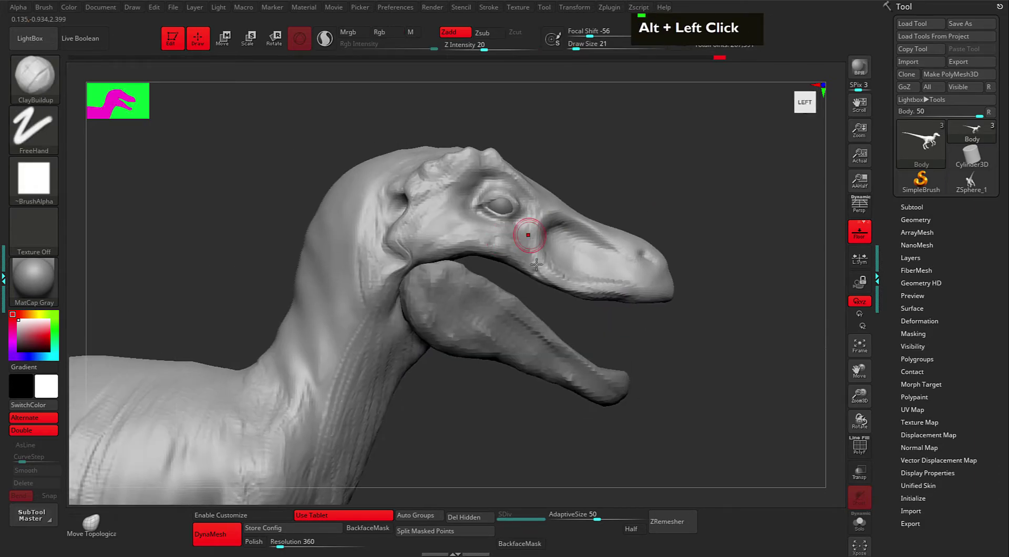
- Try to reshape the lower cheek edge above the mouth with the Move brush
{"action": "key", "text": "b"}
{"action": "key", "text": "m"}
{"action": "key", "text": "v"}
{"action": "double_click", "coordinate": [428, 252]}
{"action": "double_click", "coordinate": [531, 265]}
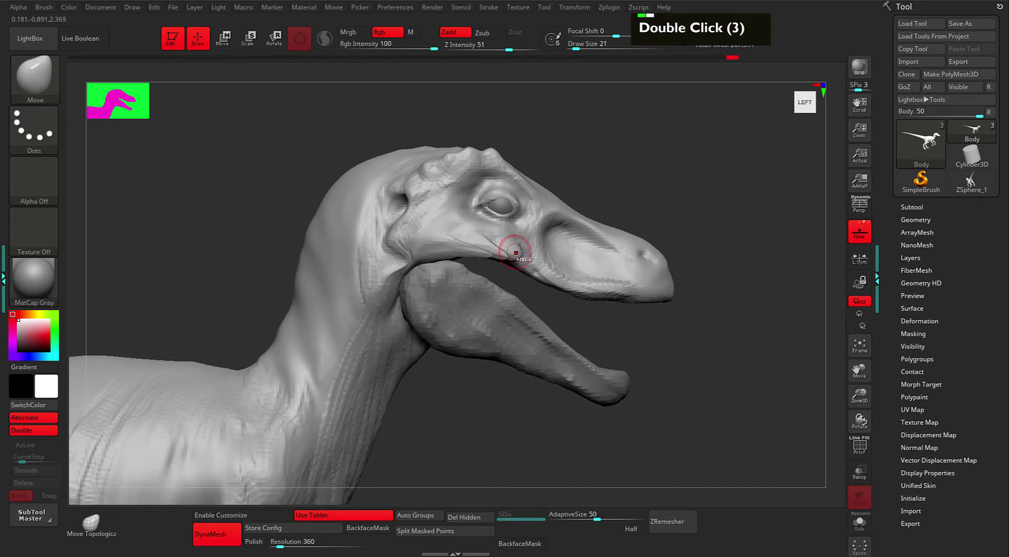
{"action": "key", "text": "ctrl+z"}
{"action": "key", "text": "ctrl+z"}
- Build up the lip edge from the mouth corner to the nose tip with ClayBuildup at draw size 21
{"action": "double_click", "coordinate": [488, 256]}
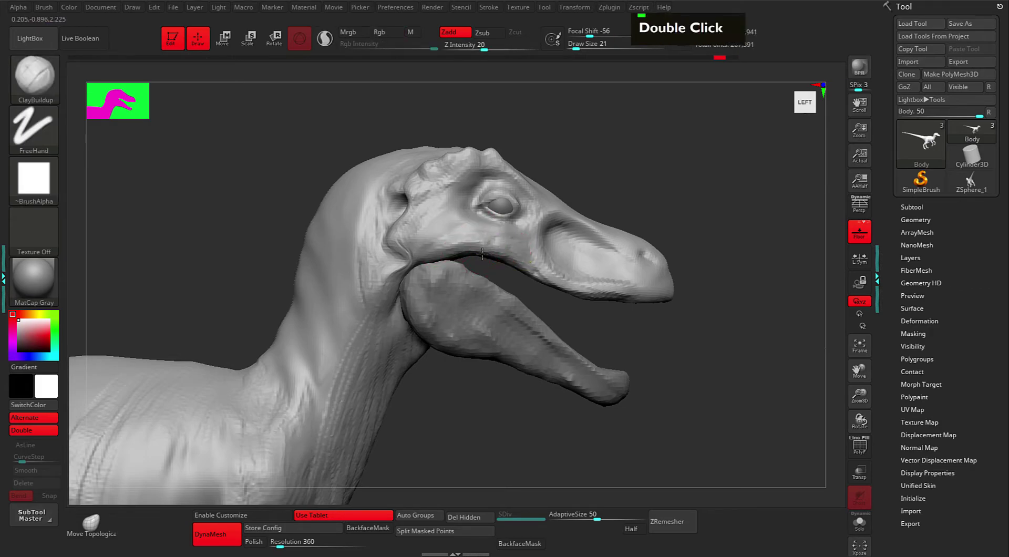
{"action": "double_click", "coordinate": [506, 253]}
{"action": "double_click", "coordinate": [643, 286]}
{"action": "double_click", "coordinate": [647, 287]}
{"action": "double_click", "coordinate": [650, 287]}
{"action": "left_click_drag", "start_coordinate": [678, 289], "coordinate": [560, 385]}
{"action": "double_click", "coordinate": [655, 266]}
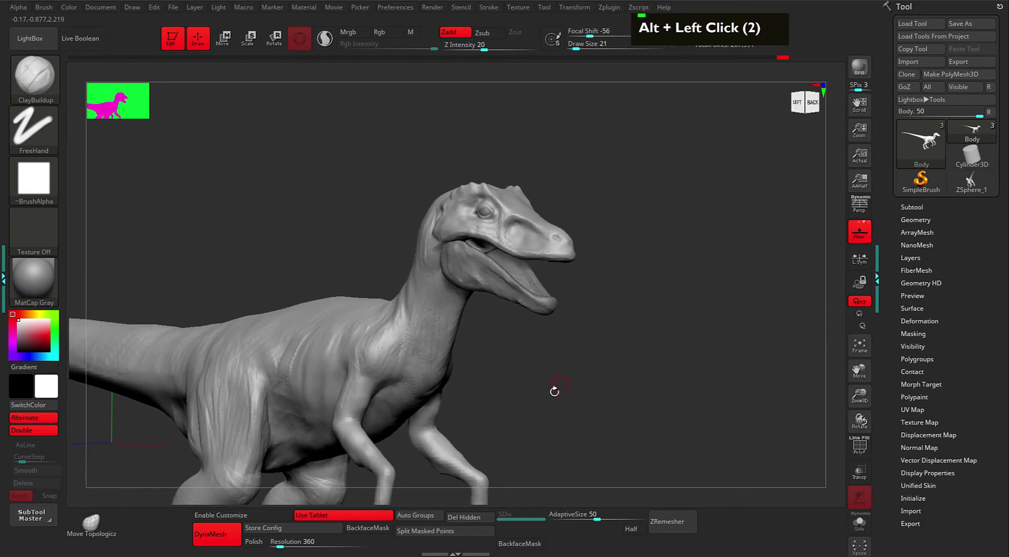
- Select the Jaw subtool and assign the whole jaw to a single polygroup
{"action": "left_click_drag", "start_coordinate": [599, 263], "coordinate": [646, 282], "text": "alt"}
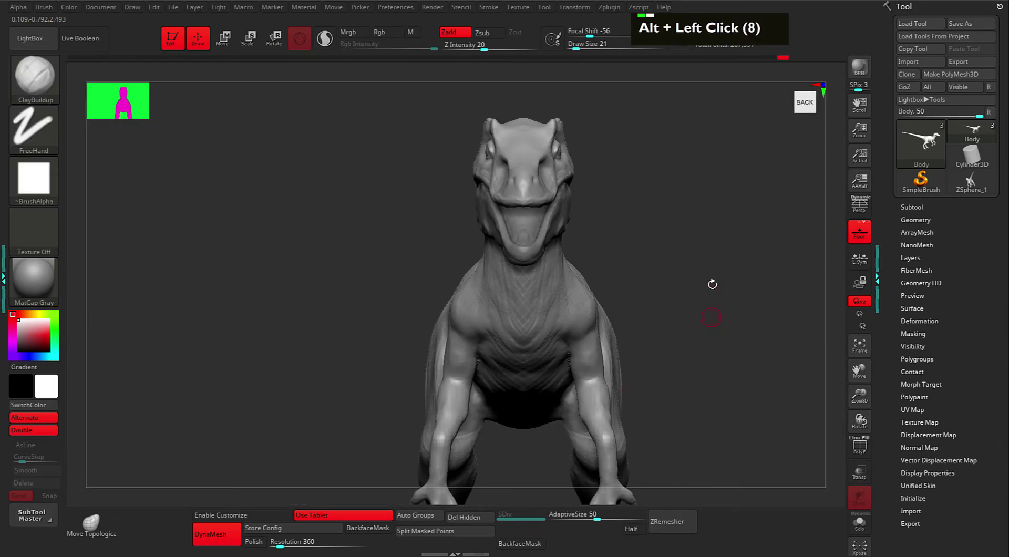
{"action": "left_click_drag", "start_coordinate": [711, 308], "coordinate": [716, 262], "text": "alt"}
{"action": "left_click", "coordinate": [912, 207]}
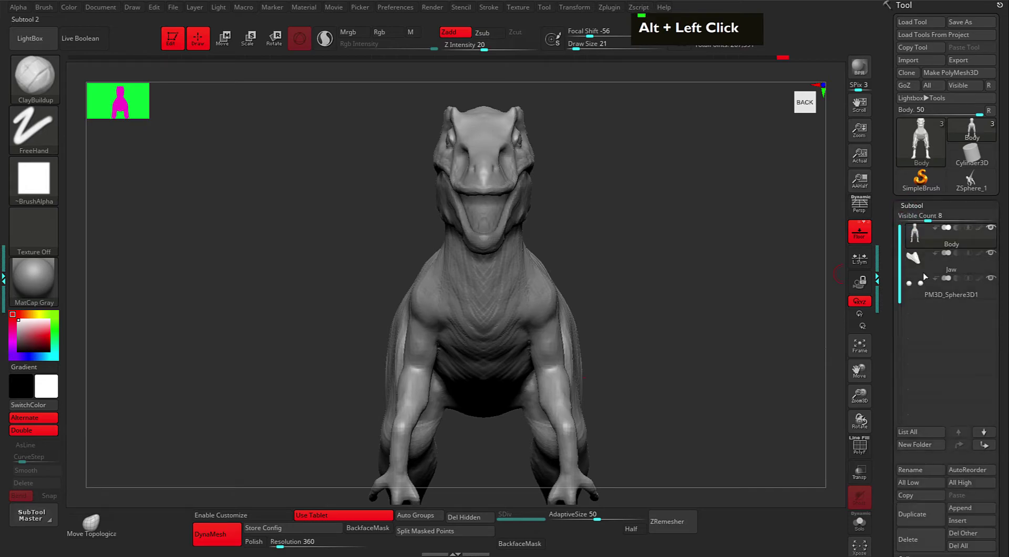
{"action": "left_click_drag", "start_coordinate": [887, 266], "coordinate": [902, 238]}
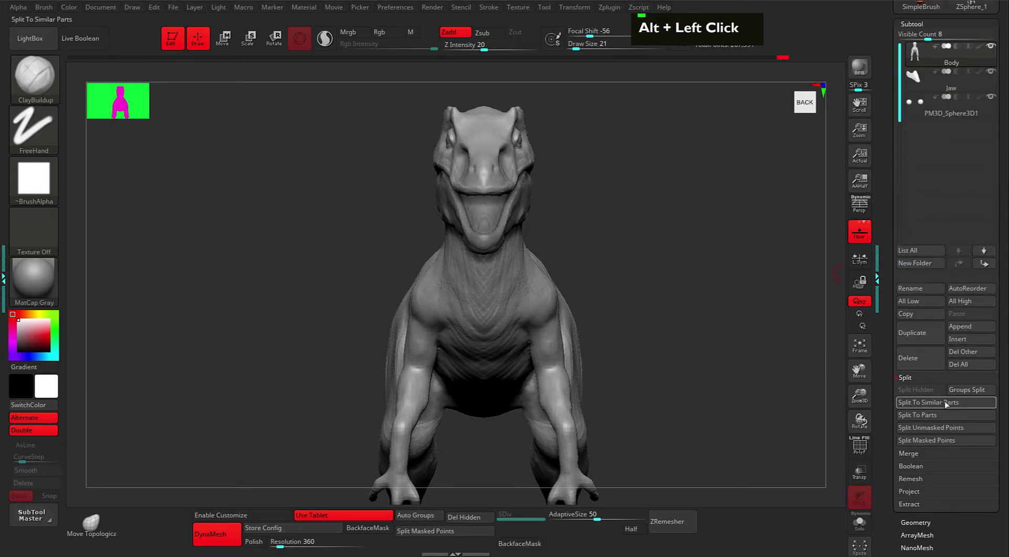
{"action": "left_click_drag", "start_coordinate": [908, 455], "coordinate": [908, 428]}
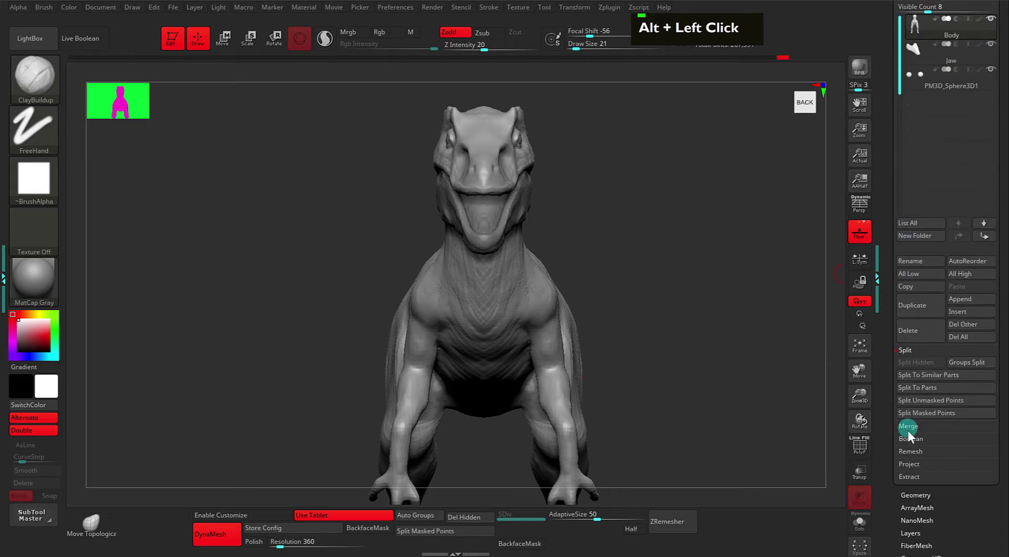
{"action": "left_click", "coordinate": [908, 427]}
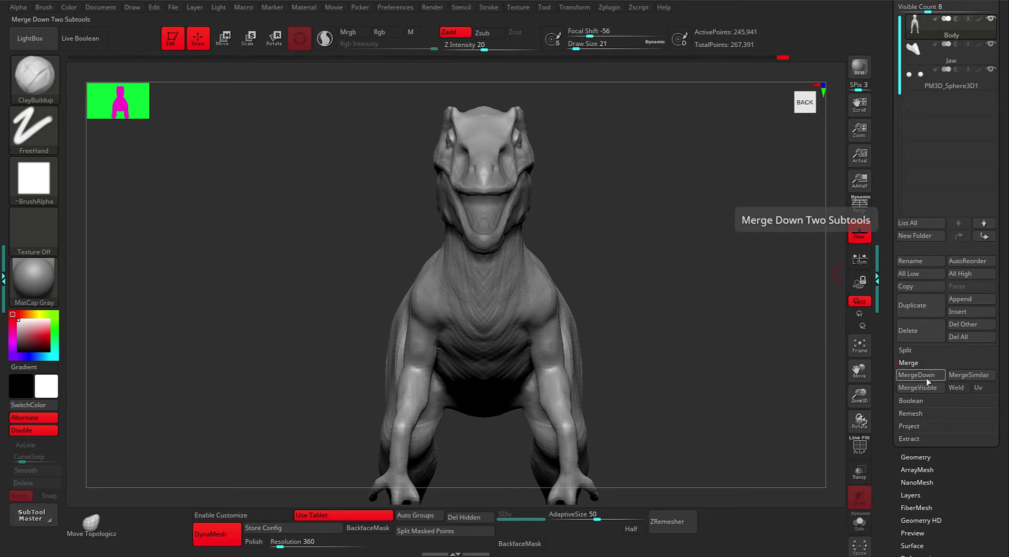
{"action": "left_click_drag", "start_coordinate": [720, 225], "coordinate": [746, 221]}
{"action": "left_click", "coordinate": [917, 51]}
{"action": "key", "text": "shift+f"}
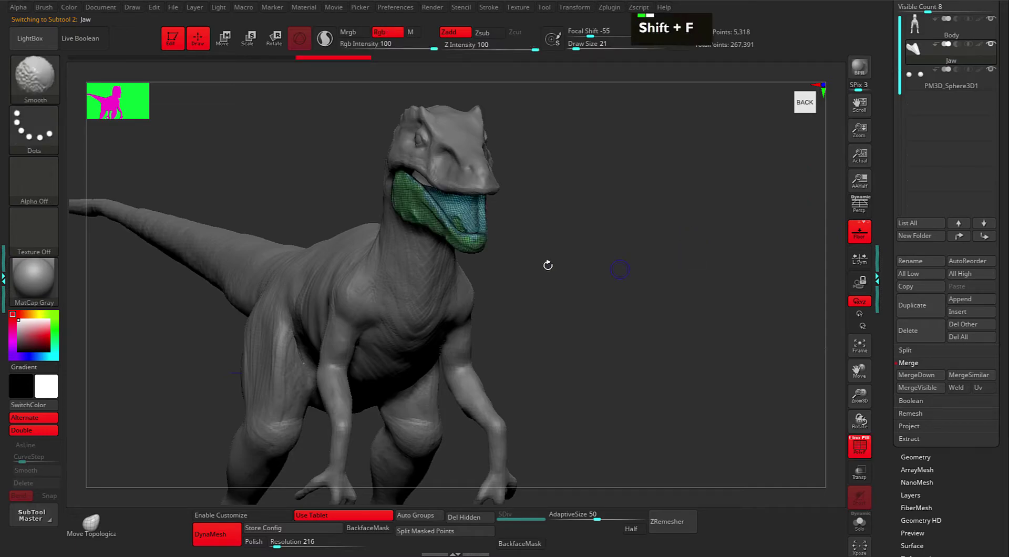
{"action": "mouse_move", "coordinate": [531, 226]}
{"action": "left_mouse_down"}
{"action": "mouse_move", "coordinate": [577, 221]}
{"action": "mouse_move", "coordinate": [622, 253]}
{"action": "mouse_move", "coordinate": [630, 248]}
{"action": "mouse_move", "coordinate": [624, 254]}
{"action": "mouse_move", "coordinate": [765, 312]}
{"action": "left_mouse_up"}
{"action": "key", "text": "ctrl+w"}
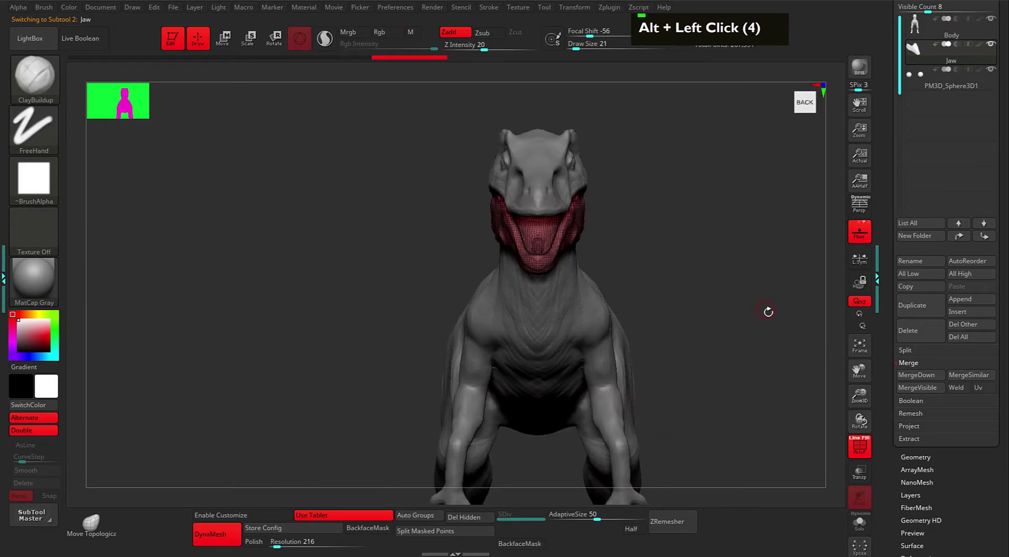
- Merge the Body subtool down with the Jaw subtool
{"action": "left_click_drag", "start_coordinate": [883, 313], "coordinate": [883, 309]}
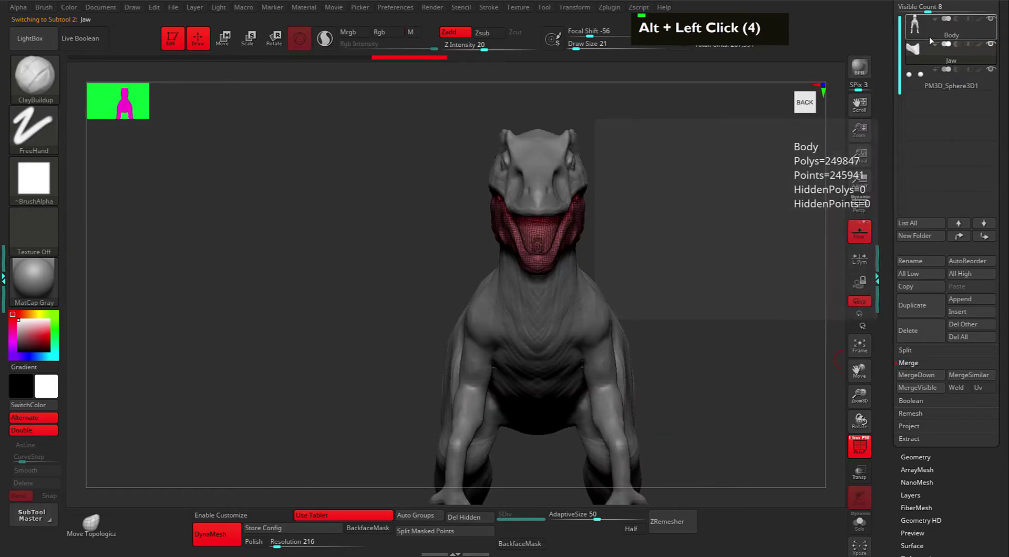
{"action": "left_click", "coordinate": [908, 364]}
{"action": "left_click", "coordinate": [914, 375]}
{"action": "left_click", "coordinate": [823, 400]}
- Remesh the merged body and jaw into one surface with DynaMesh at resolution 360
{"action": "mouse_move", "coordinate": [725, 288]}
{"action": "left_mouse_down", "text": "alt"}
{"action": "mouse_move", "coordinate": [695, 244]}
{"action": "mouse_move", "coordinate": [698, 274]}
{"action": "mouse_move", "coordinate": [667, 271]}
{"action": "mouse_move", "coordinate": [655, 239]}
{"action": "mouse_move", "coordinate": [677, 264]}
{"action": "mouse_move", "coordinate": [645, 326]}
{"action": "left_mouse_up", "text": "alt"}
{"action": "key", "text": "shift+f"}
{"action": "key", "text": "shift+f"}
{"action": "left_click", "coordinate": [683, 257], "text": "ctrl"}
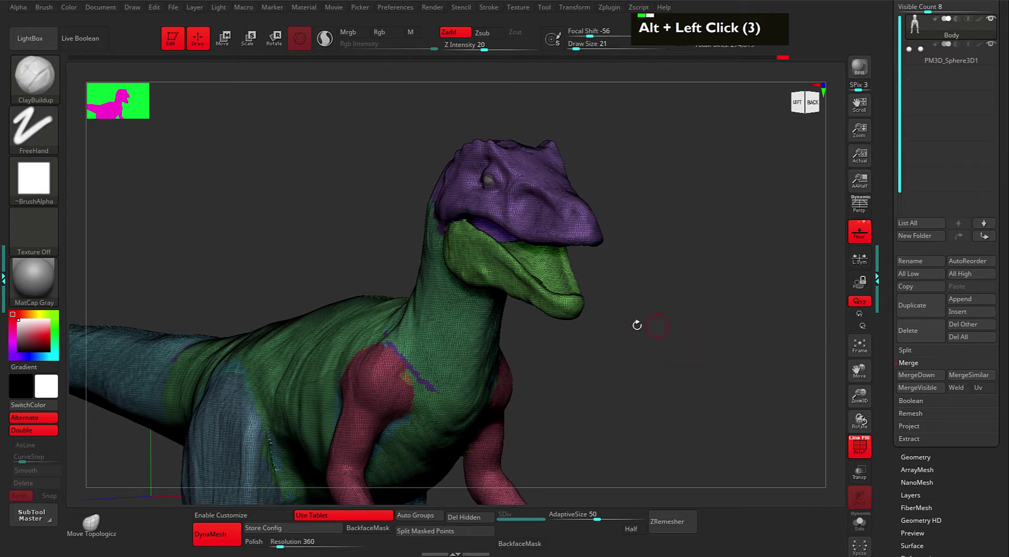
{"action": "key", "text": "shift"}
{"action": "key", "text": "shift+f"}
{"action": "left_click_drag", "start_coordinate": [656, 288], "coordinate": [485, 237], "text": "alt"}
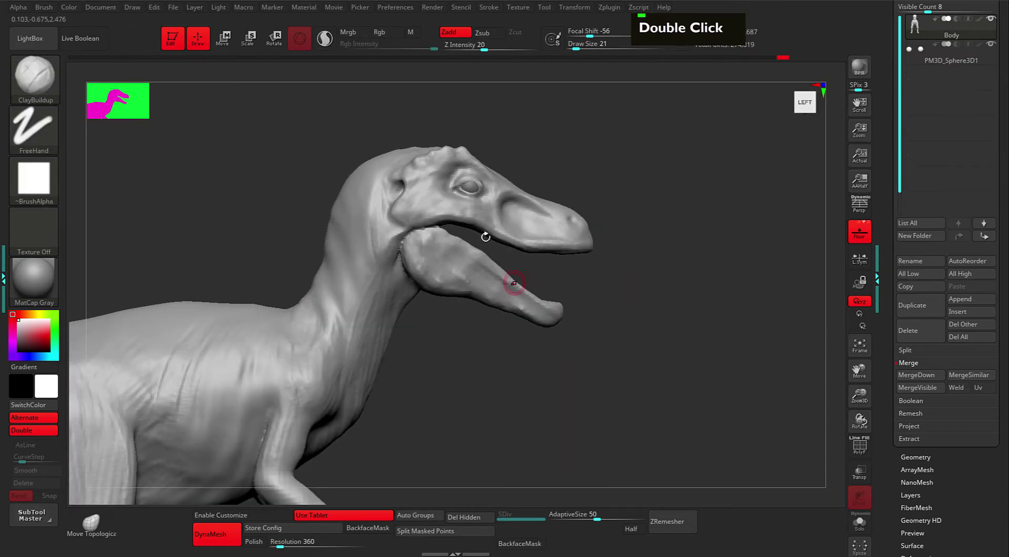
- Build up the rear of the lower jaw, its lower edge and the mouth corner with ClayBuildup, and carve the jaw's side
{"action": "double_click", "coordinate": [412, 266]}
{"action": "double_click", "coordinate": [420, 242]}
{"action": "double_click", "coordinate": [435, 275]}
{"action": "double_click", "coordinate": [463, 295]}
{"action": "double_click", "coordinate": [477, 300]}
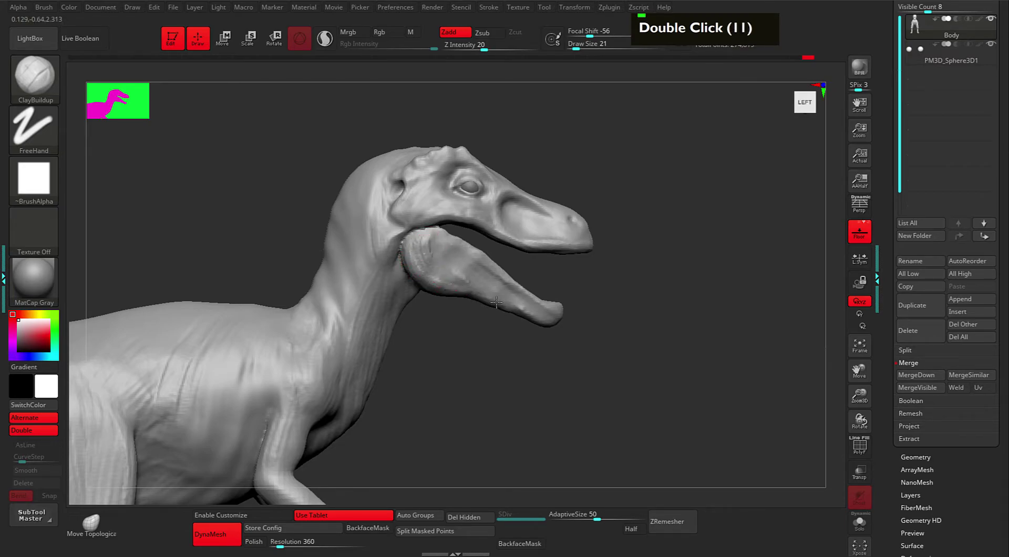
{"action": "left_click", "coordinate": [481, 286], "text": "alt"}
{"action": "left_click", "coordinate": [475, 284], "text": "alt"}
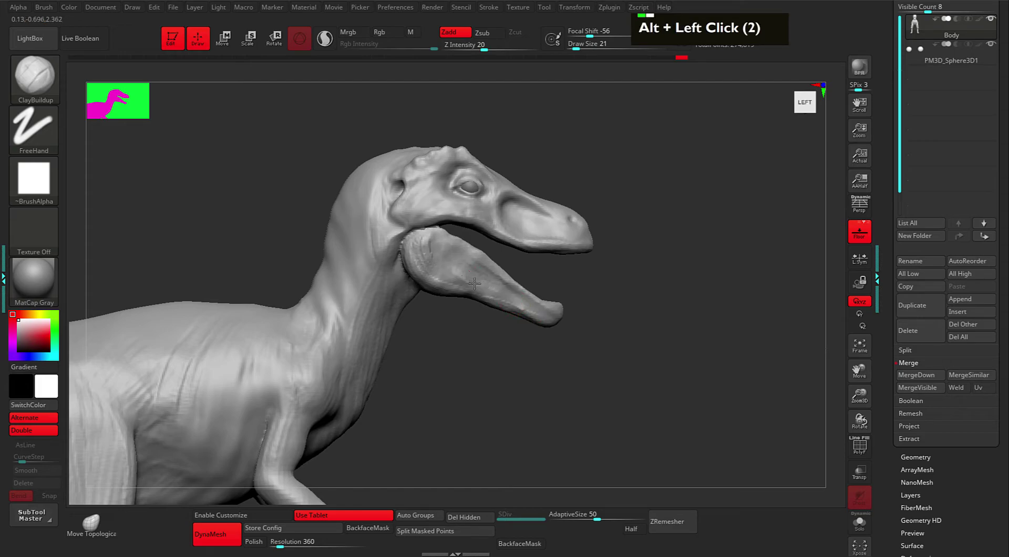
{"action": "double_click", "coordinate": [425, 231]}
{"action": "double_click", "coordinate": [443, 216]}
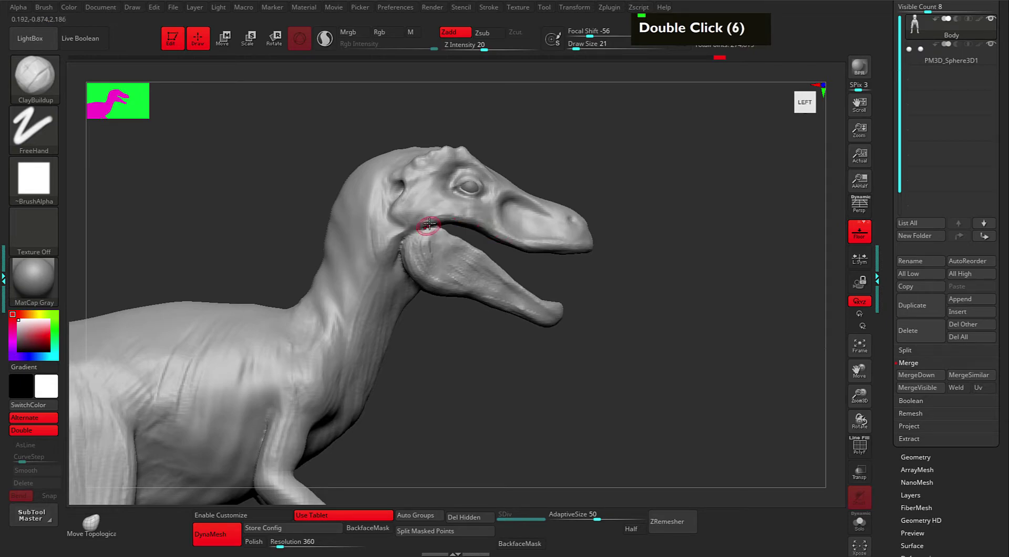
- Cut a crease around the jaw corner and behind the jaw with the DamStandard brush at draw size 21
{"action": "key", "text": "3"}
{"action": "double_click", "coordinate": [422, 238]}
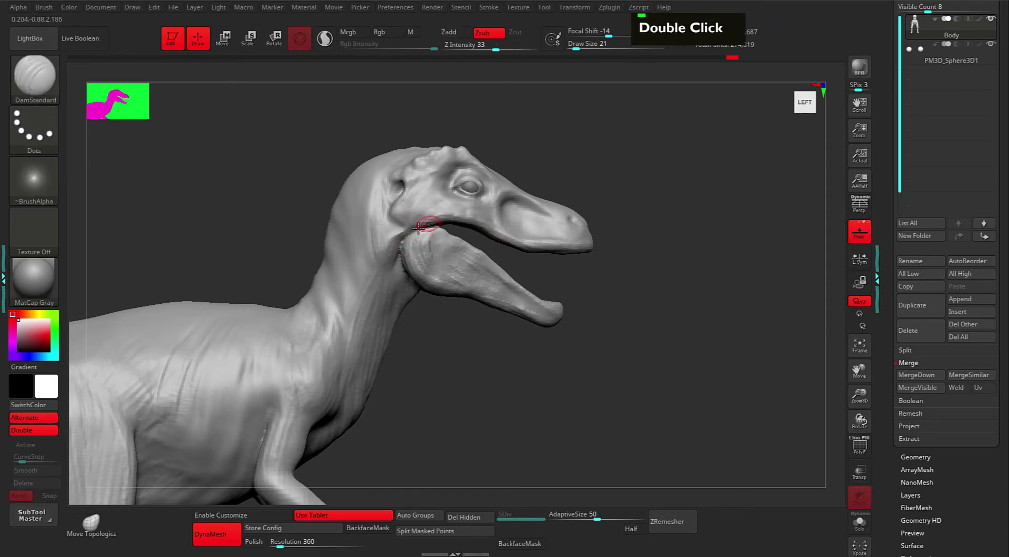
{"action": "double_click", "coordinate": [416, 247]}
{"action": "double_click", "coordinate": [400, 268]}
{"action": "left_click", "coordinate": [494, 252], "text": "alt"}
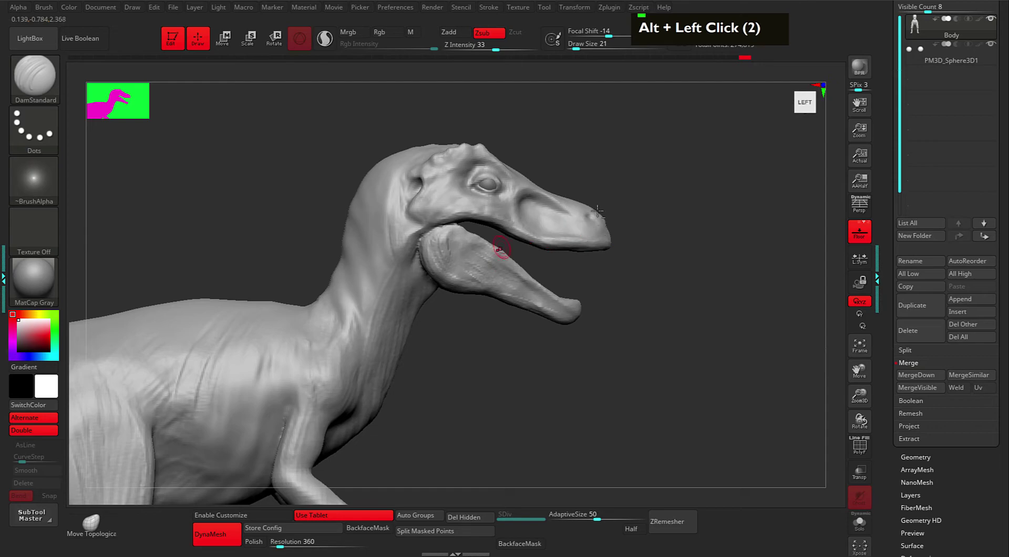
- Reshape the mouth corner and the upper lip edge with the Move brush at draw sizes 25 and 61
{"action": "left_click_drag", "start_coordinate": [601, 212], "coordinate": [522, 216], "text": "alt"}
{"action": "key", "text": "space"}
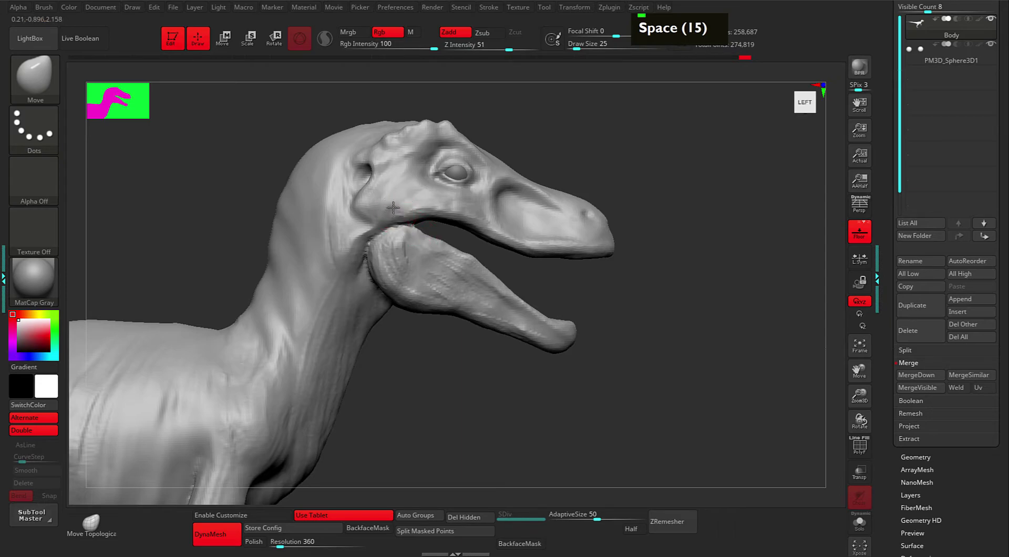
{"action": "key", "text": "space"}
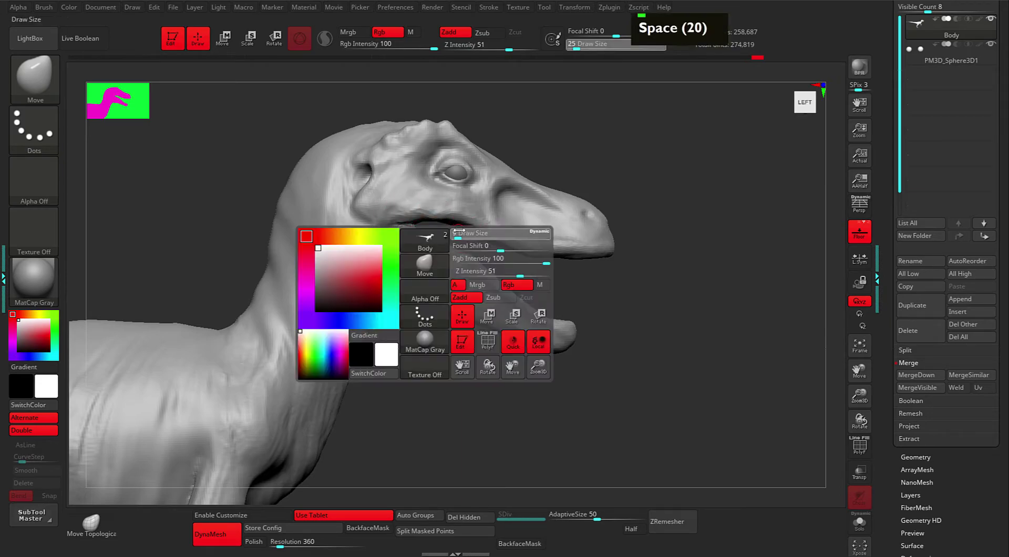
{"action": "left_click_drag", "start_coordinate": [461, 232], "coordinate": [439, 219]}
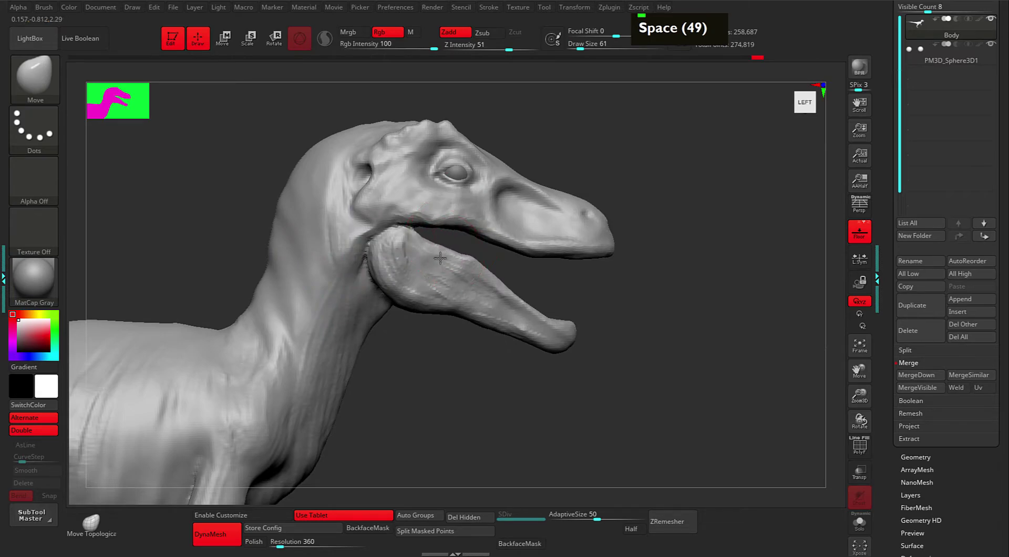
- Hide the floor grid and examine the mouth and jaw from the front and below
{"action": "left_click_drag", "start_coordinate": [644, 322], "coordinate": [596, 322]}
{"action": "left_click_drag", "start_coordinate": [642, 286], "coordinate": [616, 295], "text": "alt"}
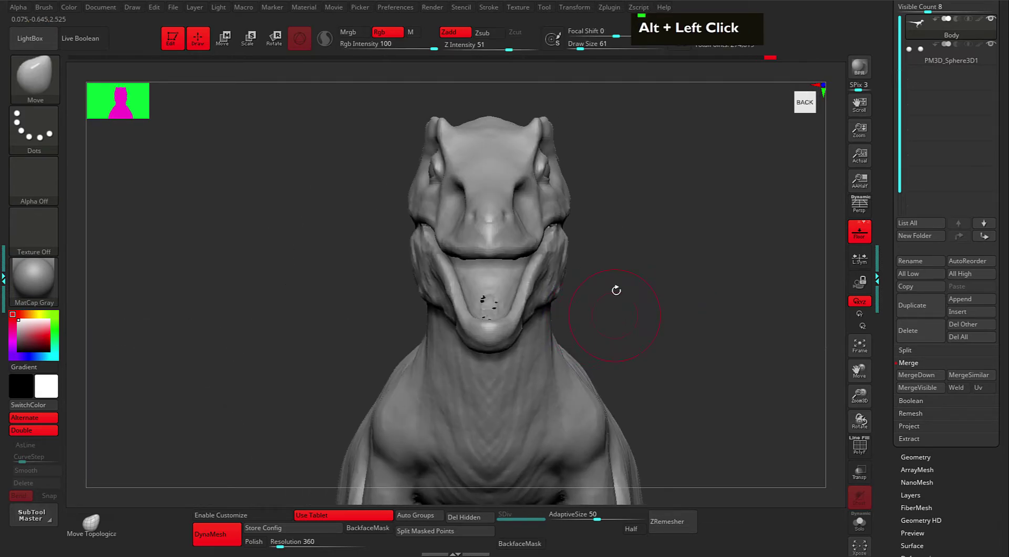
{"action": "left_click", "coordinate": [647, 266], "text": "alt"}
{"action": "left_click_drag", "start_coordinate": [654, 226], "coordinate": [676, 191], "text": "alt"}
{"action": "left_click", "coordinate": [859, 232]}
{"action": "double_click", "coordinate": [693, 266], "text": "alt"}
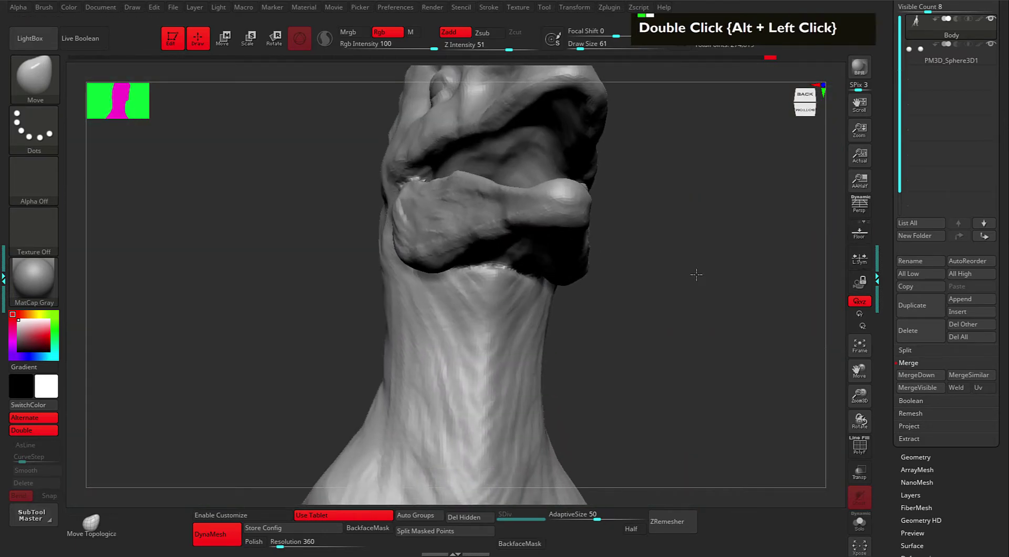
{"action": "left_click_drag", "start_coordinate": [693, 266], "coordinate": [683, 268]}
{"action": "key", "text": "b"}
{"action": "key", "text": "i"}
{"action": "left_click", "coordinate": [370, 394]}
{"action": "left_click", "coordinate": [370, 396]}
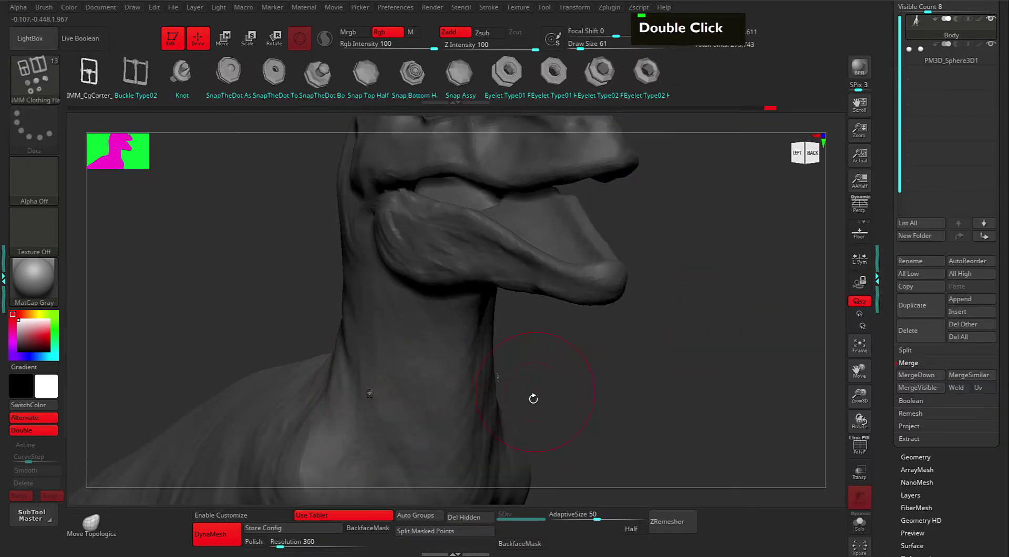
{"action": "key", "text": "ctrl+z"}
- Close the holes in the mouth floor using the Inflat brush at draw size 33, DynaMesh remeshing at resolution 360 and smoothing
{"action": "key", "text": "b"}
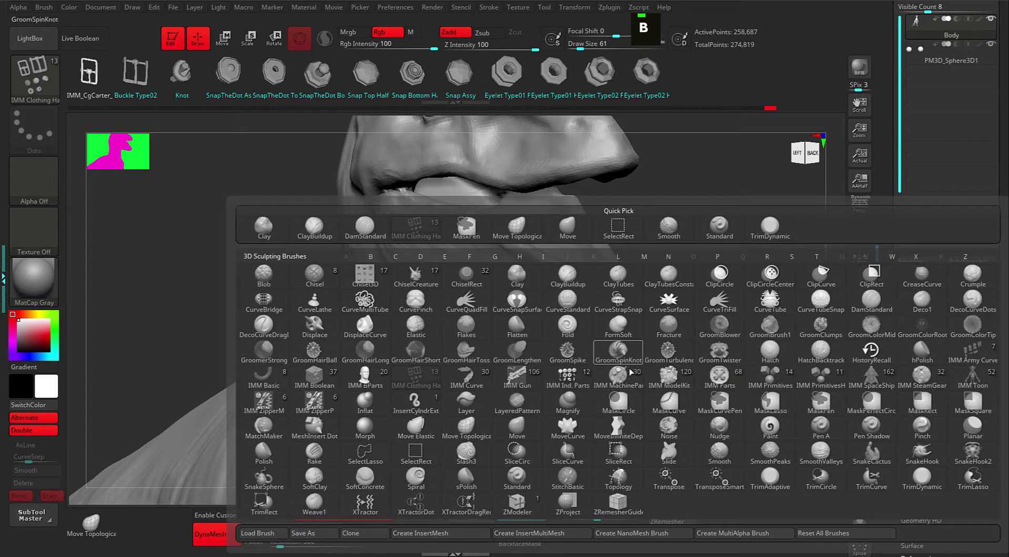
{"action": "key", "text": "i"}
{"action": "left_click", "coordinate": [366, 403]}
{"action": "key", "text": "space"}
{"action": "mouse_move", "coordinate": [705, 265]}
{"action": "left_mouse_down"}
{"action": "mouse_move", "coordinate": [717, 244]}
{"action": "mouse_move", "coordinate": [699, 264]}
{"action": "mouse_move", "coordinate": [513, 277]}
{"action": "left_mouse_up"}
{"action": "left_click", "coordinate": [651, 257], "text": "ctrl"}
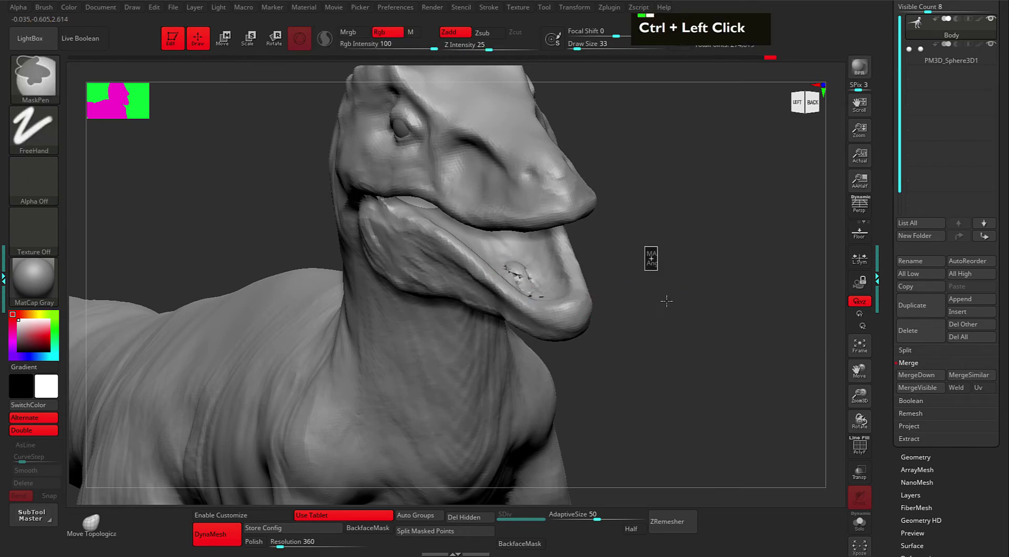
{"action": "mouse_move", "coordinate": [689, 305]}
{"action": "left_mouse_down"}
{"action": "mouse_move", "coordinate": [664, 295]}
{"action": "mouse_move", "coordinate": [530, 296]}
{"action": "left_mouse_up"}
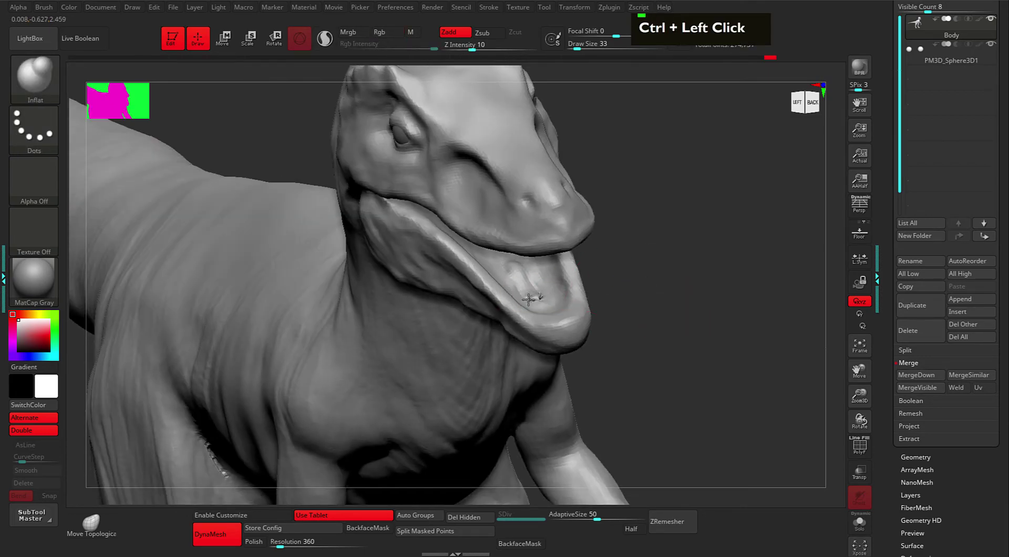
{"action": "left_click", "coordinate": [654, 275], "text": "ctrl"}
{"action": "mouse_move", "coordinate": [653, 275]}
{"action": "left_mouse_down"}
{"action": "mouse_move", "coordinate": [714, 293]}
{"action": "mouse_move", "coordinate": [547, 293]}
{"action": "left_mouse_up"}
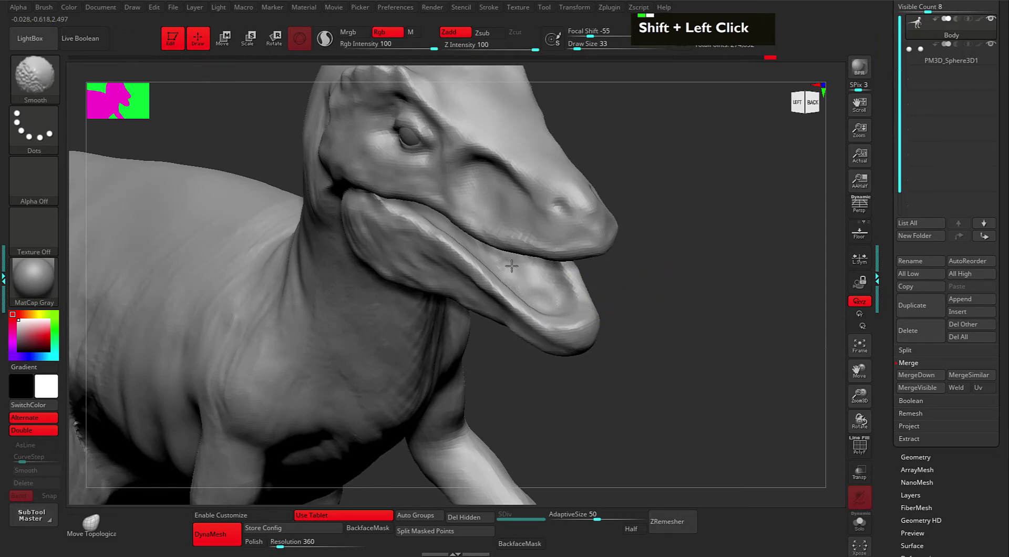
{"action": "mouse_move", "coordinate": [649, 289]}
{"action": "left_mouse_down", "text": "shift"}
{"action": "mouse_move", "coordinate": [683, 266]}
{"action": "mouse_move", "coordinate": [671, 291]}
{"action": "mouse_move", "coordinate": [650, 291]}
{"action": "mouse_move", "coordinate": [698, 299]}
{"action": "mouse_move", "coordinate": [689, 315]}
{"action": "left_mouse_up", "text": "shift"}
- Build up the muscle at the rear of the lower jaw and the jaw's lower edge with ClayBuildup at draw size 21
{"action": "key", "text": "2"}
{"action": "key", "text": "space"}
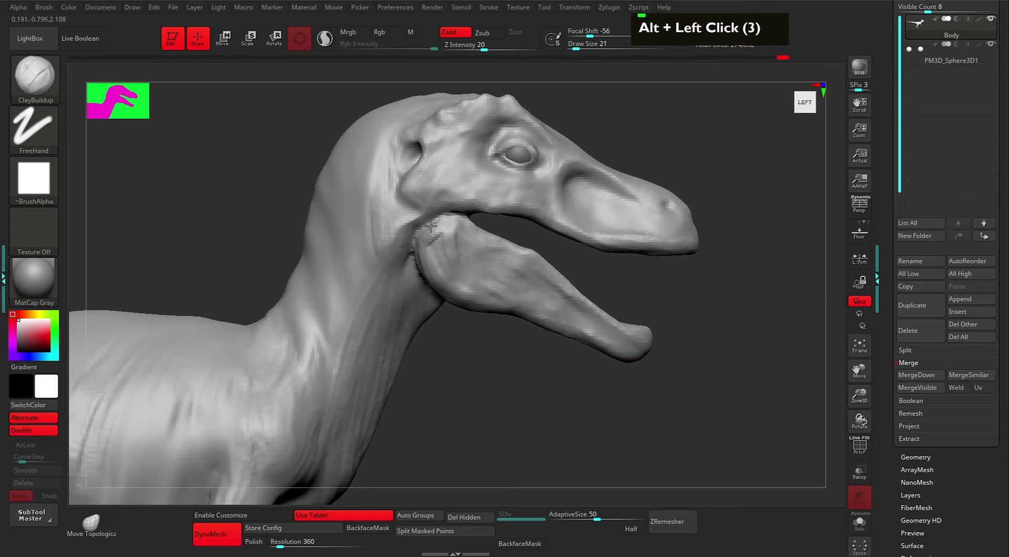
{"action": "double_click", "coordinate": [442, 251]}
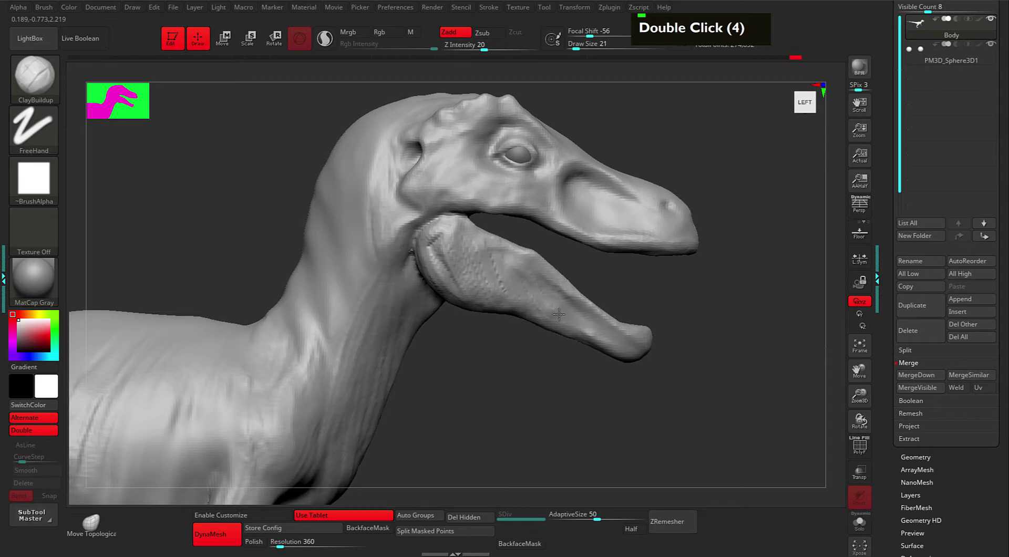
{"action": "double_click", "coordinate": [618, 342]}
- Carve a groove along the side of the lower jaw and build up the surface behind it with ClayBuildup
{"action": "left_click", "coordinate": [552, 298], "text": "alt"}
{"action": "left_click", "coordinate": [577, 311], "text": "alt"}
{"action": "left_click", "coordinate": [558, 298], "text": "alt"}
{"action": "left_click", "coordinate": [574, 317], "text": "alt"}
{"action": "double_click", "coordinate": [512, 269]}
{"action": "double_click", "coordinate": [502, 251]}
- Reshape the upper jaw's lip line toward the snout tip with the Move brush at draw size 61
{"action": "mouse_move", "coordinate": [692, 338]}
{"action": "left_mouse_down", "text": "alt"}
{"action": "mouse_move", "coordinate": [705, 298]}
{"action": "mouse_move", "coordinate": [723, 291]}
{"action": "left_mouse_up", "text": "alt"}
{"action": "key", "text": "space"}
{"action": "key", "text": "space"}
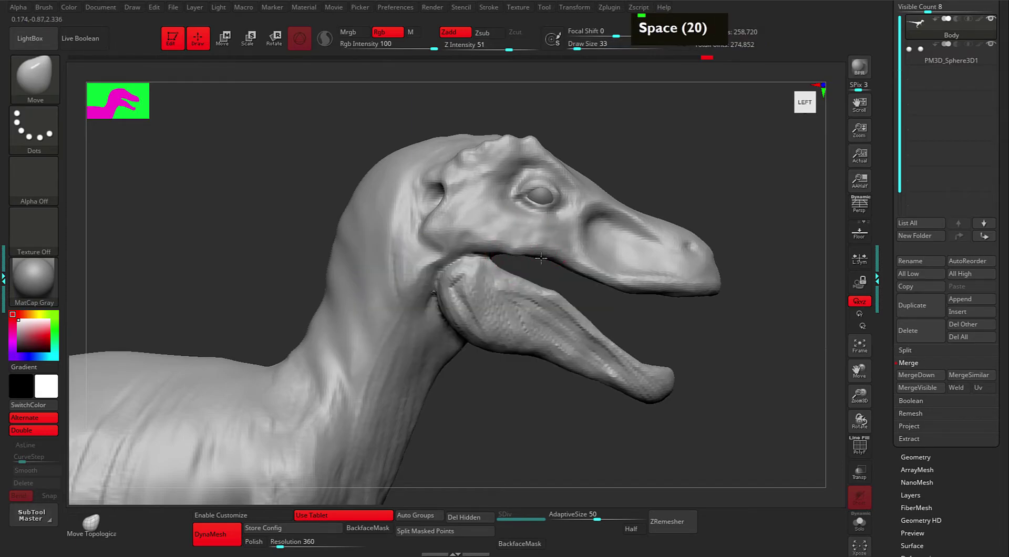
{"action": "key", "text": "space"}
{"action": "left_click_drag", "start_coordinate": [592, 287], "coordinate": [699, 294]}
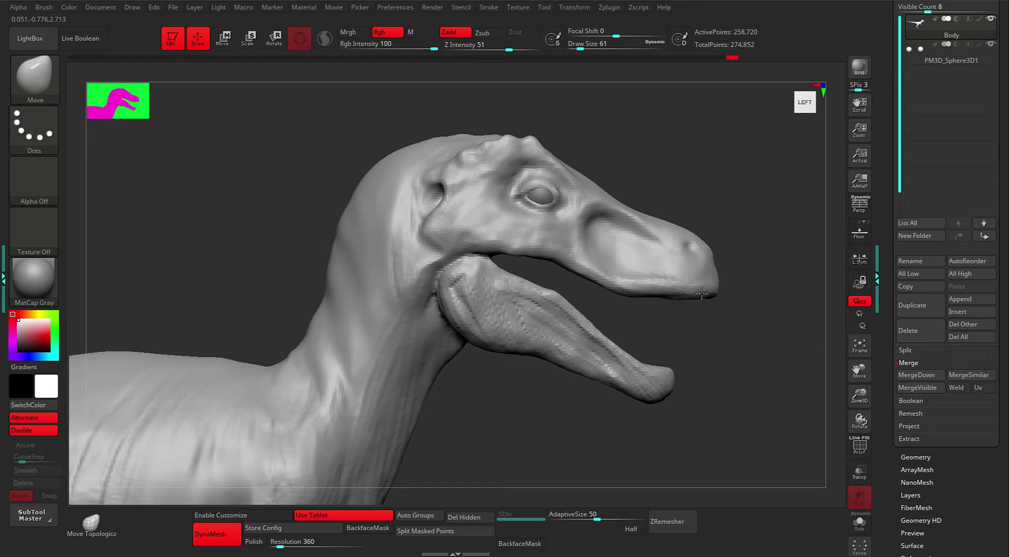
- Adjust the profile of the snout bridge in front of the eye with the Move brush at draw size 43
{"action": "key", "text": "space"}
{"action": "left_click_drag", "start_coordinate": [726, 295], "coordinate": [698, 288], "text": "alt"}
{"action": "left_click_drag", "start_coordinate": [698, 232], "coordinate": [587, 206], "text": "alt"}
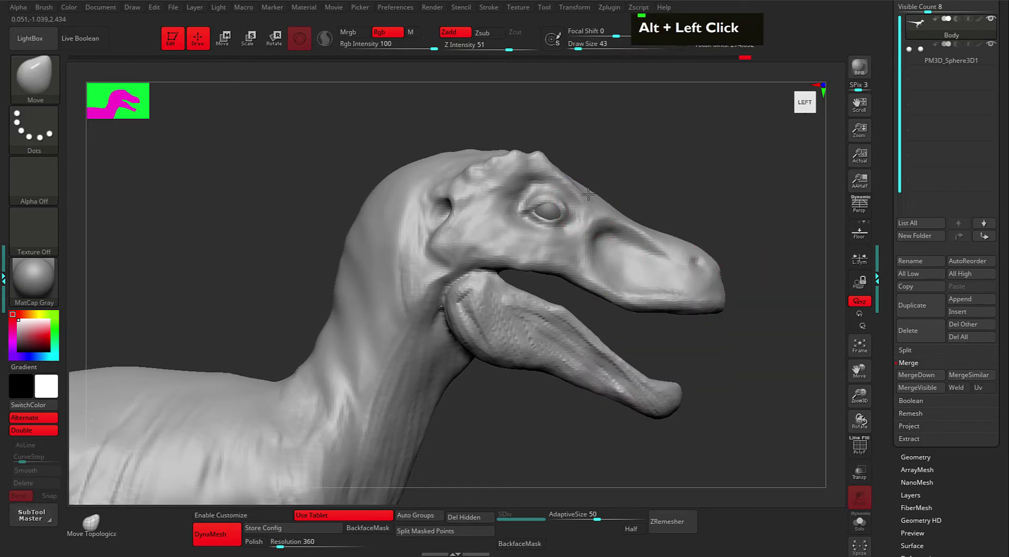
{"action": "left_click_drag", "start_coordinate": [624, 221], "coordinate": [621, 223], "text": "alt"}
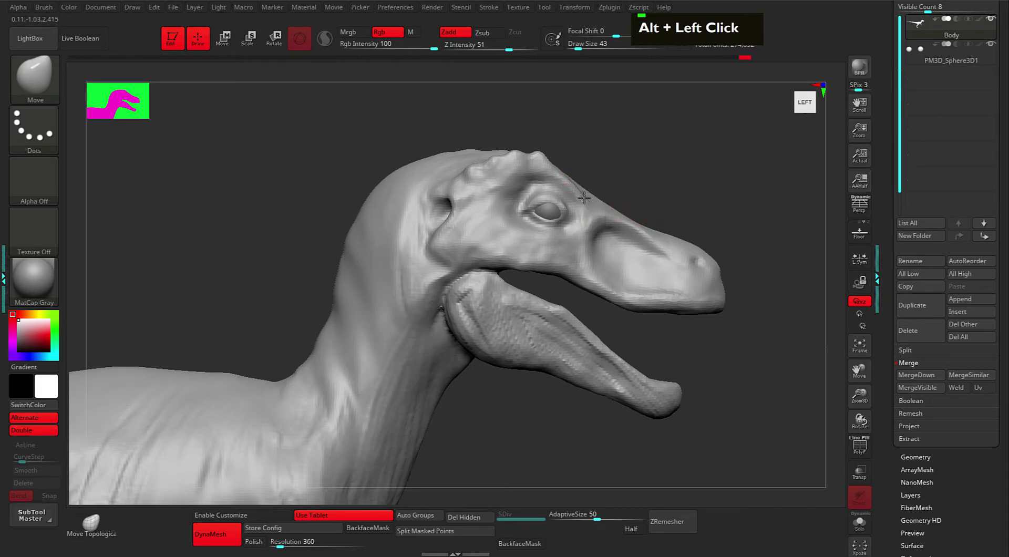
{"action": "mouse_move", "coordinate": [581, 193]}
{"action": "left_mouse_down", "text": "alt"}
{"action": "mouse_move", "coordinate": [592, 187]}
{"action": "mouse_move", "coordinate": [540, 172]}
{"action": "mouse_move", "coordinate": [568, 185]}
{"action": "mouse_move", "coordinate": [539, 187]}
{"action": "left_mouse_up", "text": "alt"}
- Carve the hollow in the side of the snout with ClayBuildup at draw size 29
{"action": "key", "text": "b"}
{"action": "key", "text": "t"}
{"action": "key", "text": "d"}
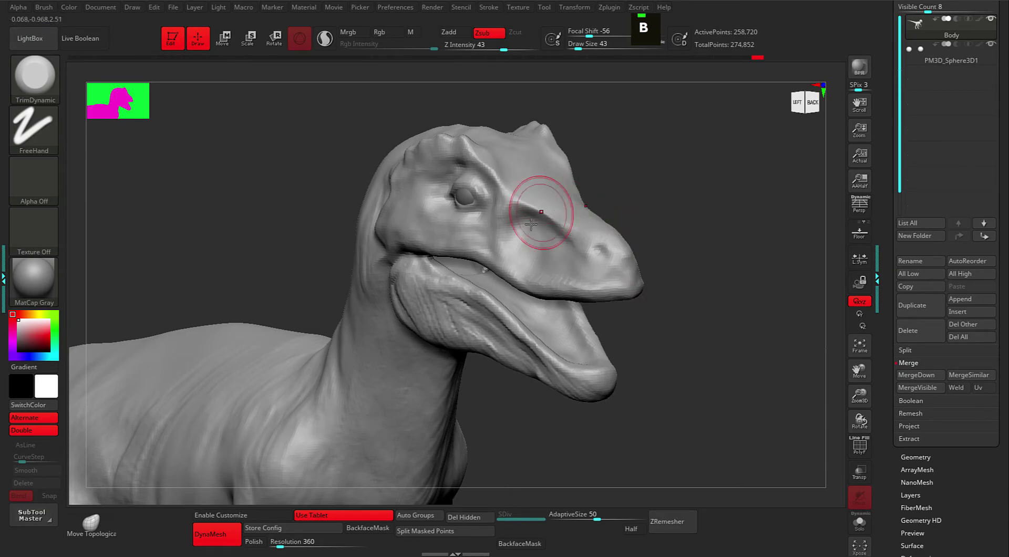
{"action": "key", "text": "b"}
{"action": "key", "text": "c"}
{"action": "key", "text": "b"}
{"action": "left_click_drag", "start_coordinate": [657, 187], "coordinate": [652, 184]}
{"action": "double_click", "coordinate": [549, 216]}
{"action": "double_click", "coordinate": [549, 216]}
{"action": "key", "text": "space"}
{"action": "mouse_move", "coordinate": [582, 223]}
{"action": "left_mouse_down"}
{"action": "mouse_move", "coordinate": [578, 234]}
{"action": "mouse_move", "coordinate": [552, 230]}
{"action": "mouse_move", "coordinate": [563, 235]}
{"action": "left_mouse_up"}
{"action": "double_click", "coordinate": [581, 236]}
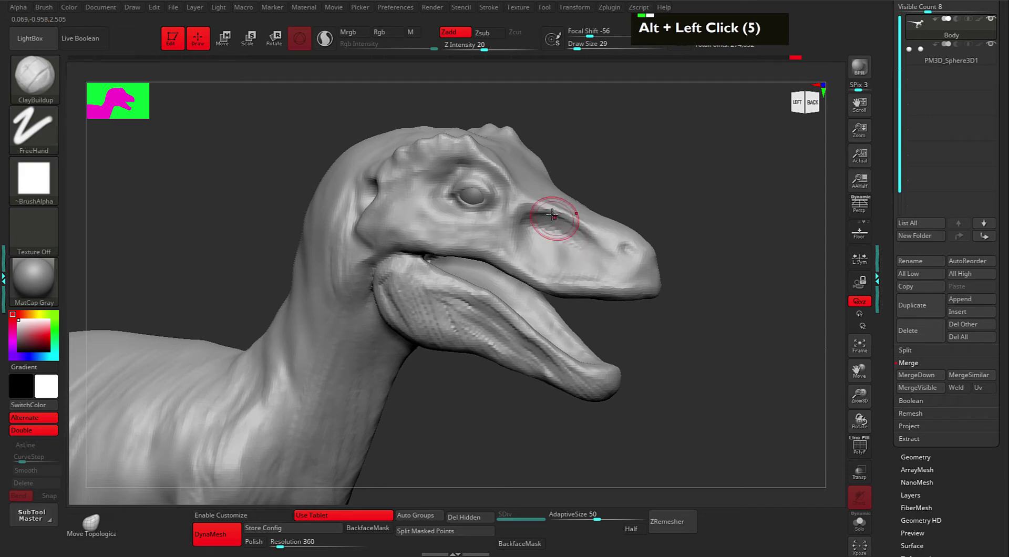
- Deepen the upper part of the snout hollow and build up the ridge behind it with ClayBuildup
{"action": "double_click", "coordinate": [551, 218]}
{"action": "double_click", "coordinate": [563, 232]}
{"action": "double_click", "coordinate": [525, 225]}
{"action": "double_click", "coordinate": [520, 231]}
{"action": "double_click", "coordinate": [513, 241]}
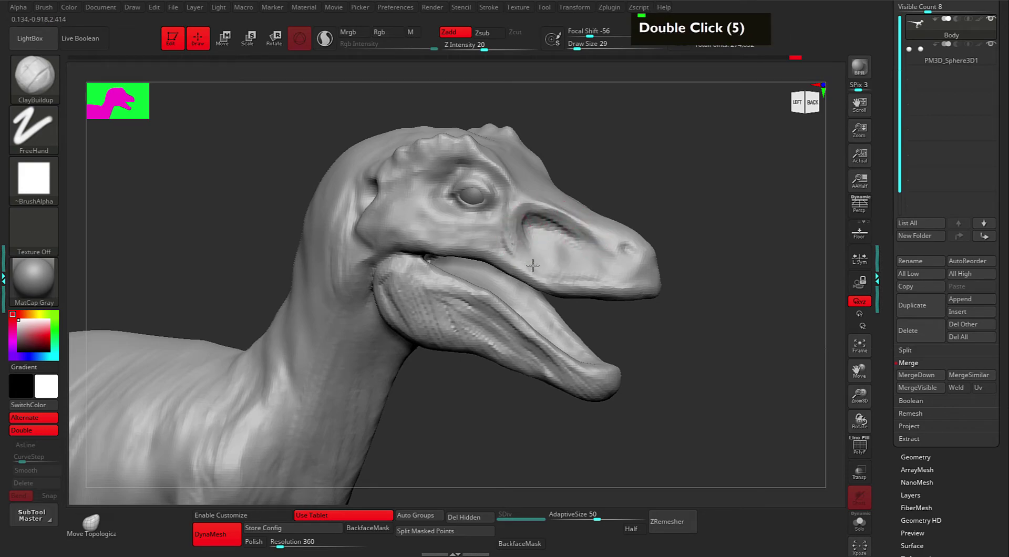
- Define the rear, lower and upper rims of the snout hollow with ClayBuildup at draw size 12
{"action": "key", "text": "space"}
{"action": "left_click_drag", "start_coordinate": [536, 246], "coordinate": [529, 244]}
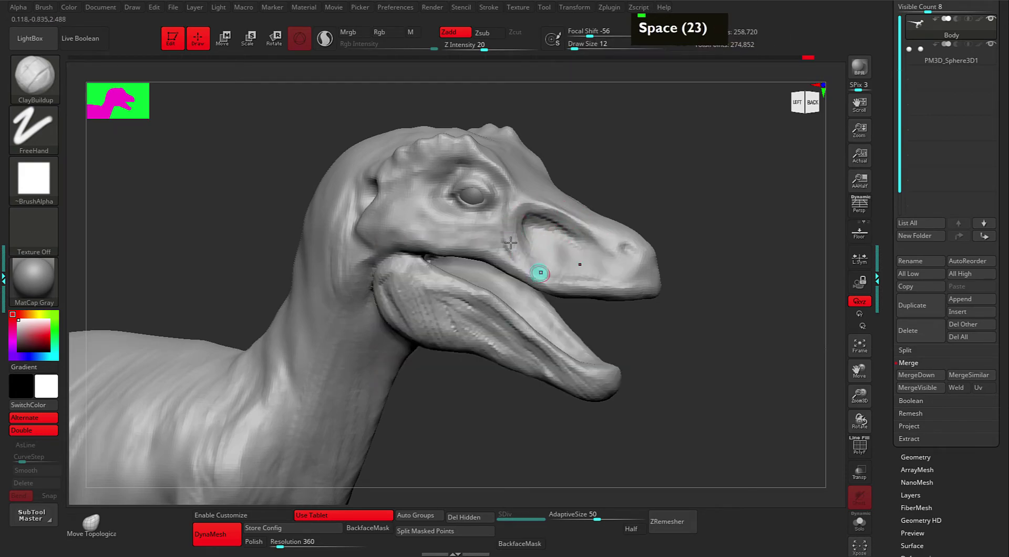
{"action": "double_click", "coordinate": [521, 260]}
{"action": "double_click", "coordinate": [527, 265]}
{"action": "double_click", "coordinate": [552, 277]}
{"action": "left_click", "coordinate": [519, 229], "text": "alt"}
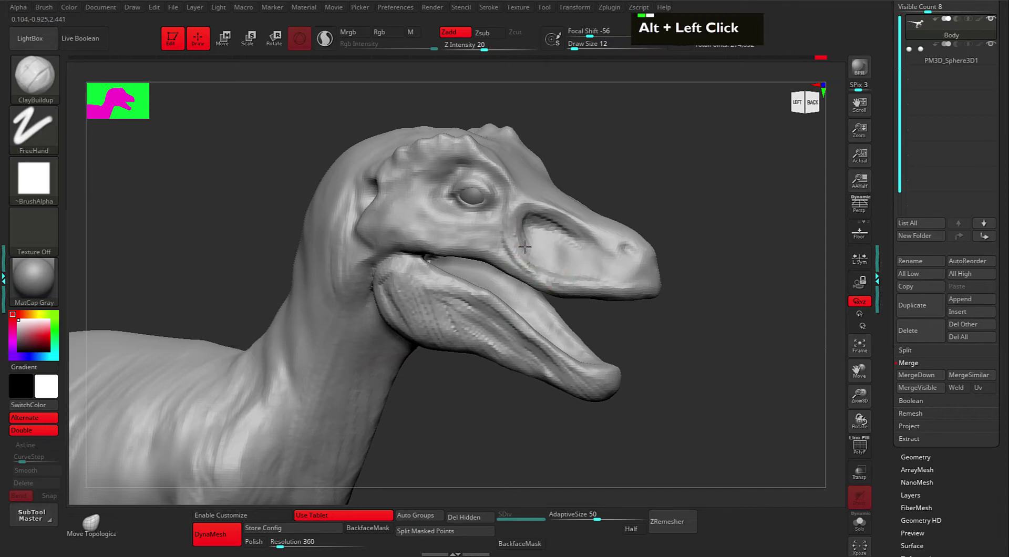
{"action": "double_click", "coordinate": [523, 218]}
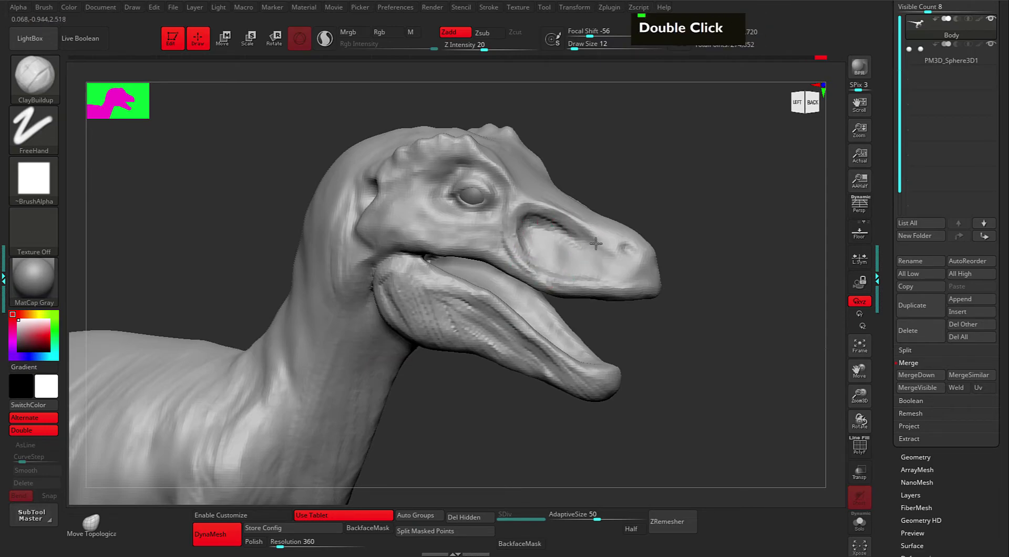
{"action": "double_click", "coordinate": [559, 220]}
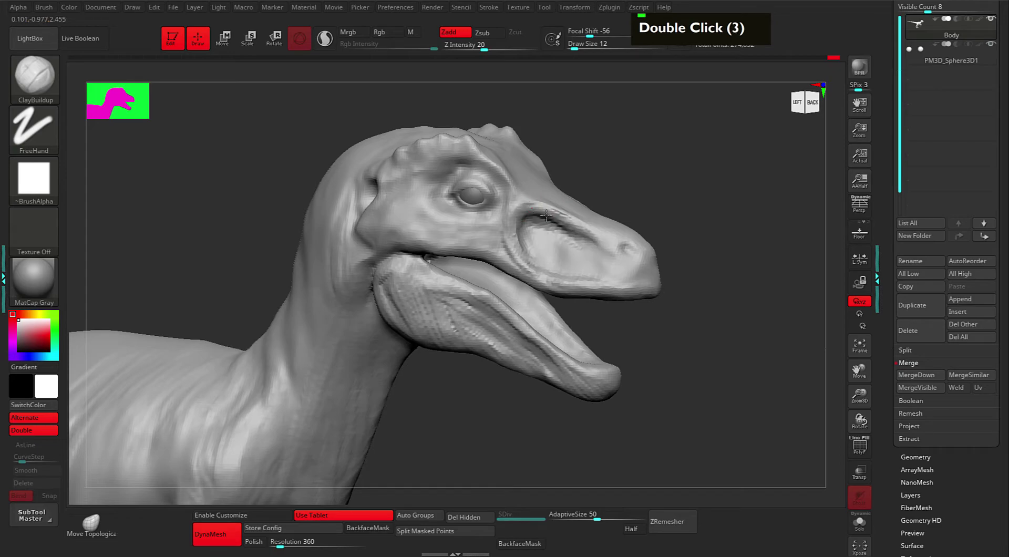
- Extend the snout hollow forward and build up its front rim below the nostril with ClayBuildup
{"action": "left_click_drag", "start_coordinate": [675, 217], "coordinate": [621, 242]}
{"action": "double_click", "coordinate": [571, 241], "text": "alt"}
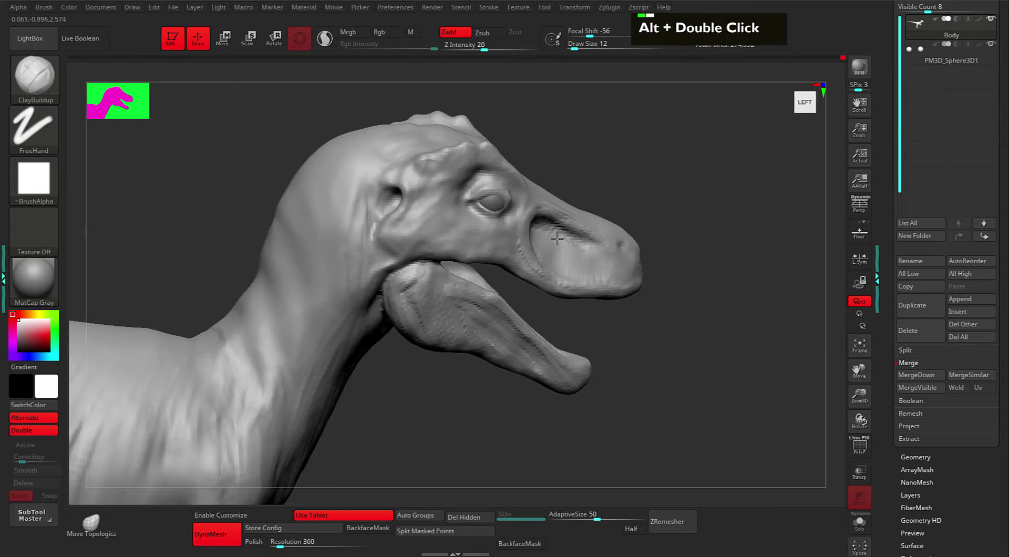
{"action": "double_click", "coordinate": [617, 253]}
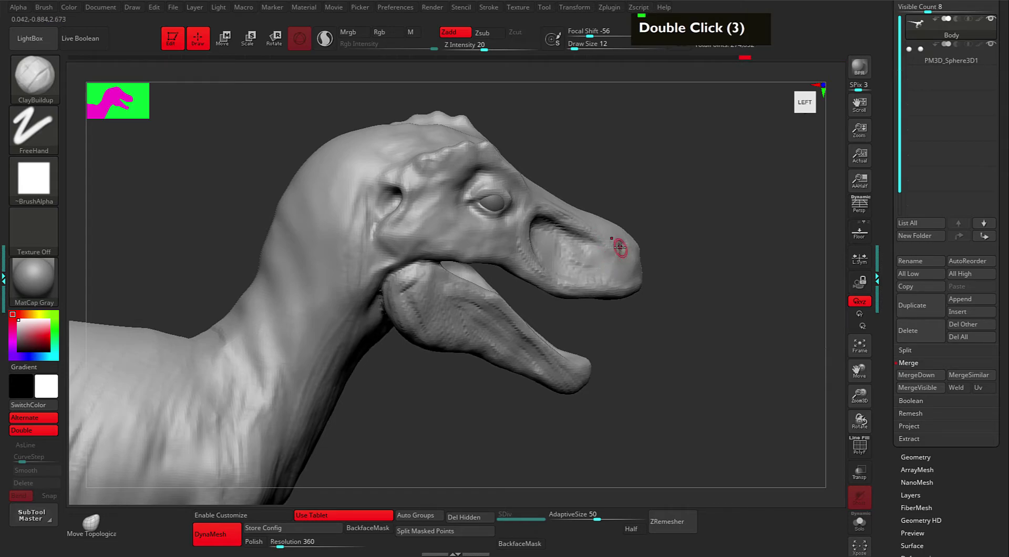
{"action": "left_click", "coordinate": [594, 256], "text": "alt"}
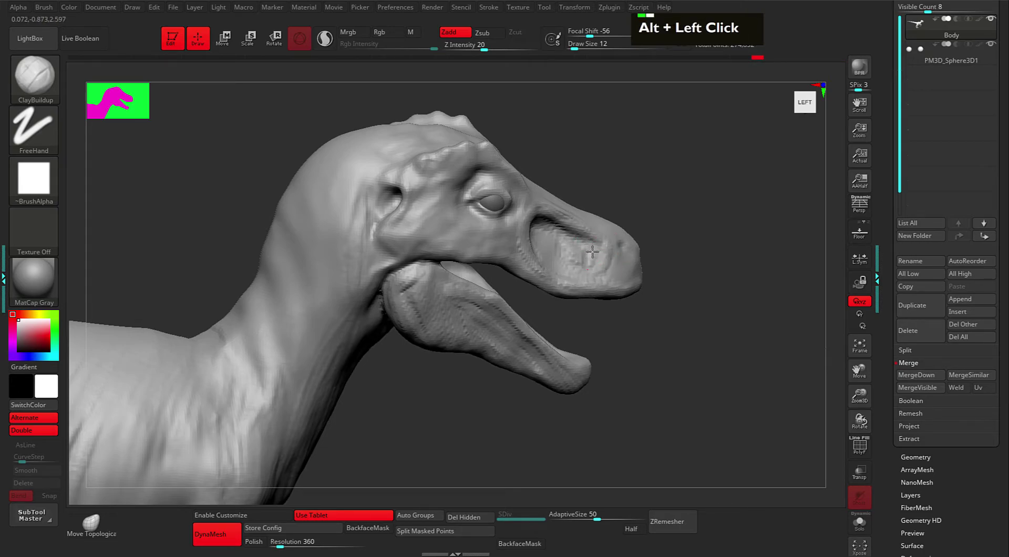
{"action": "key", "text": "alt"}
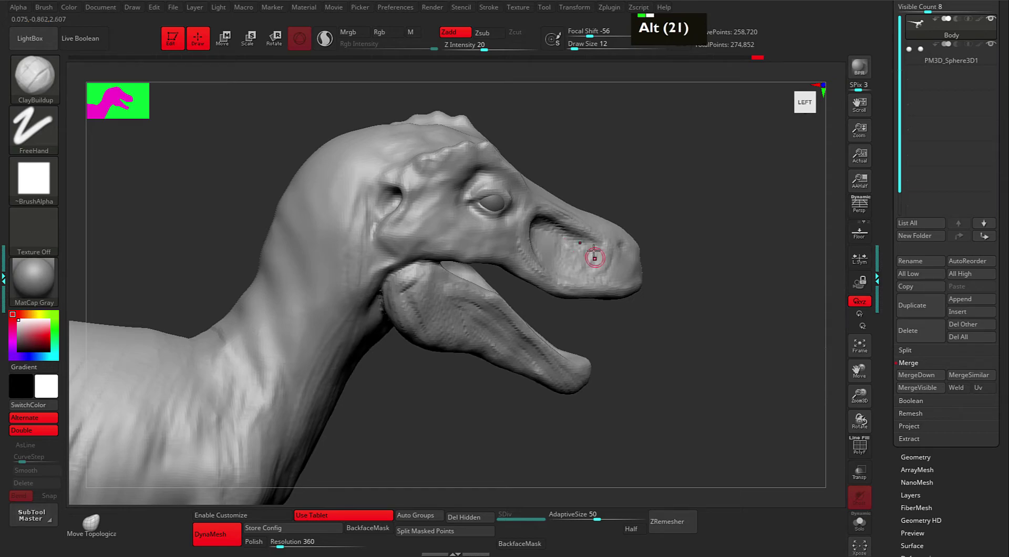
{"action": "double_click", "coordinate": [594, 277]}
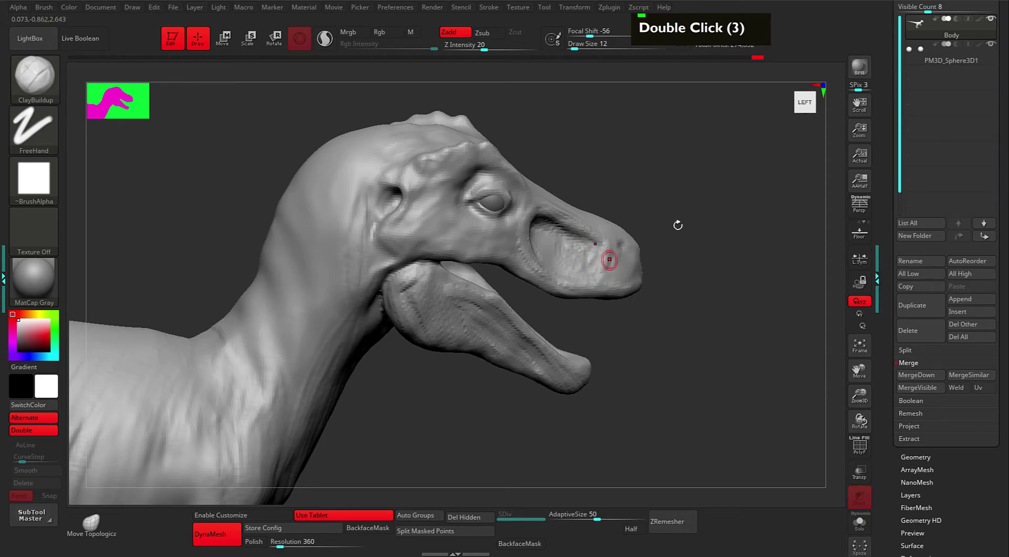
{"action": "double_click", "coordinate": [613, 232]}
{"action": "left_click", "coordinate": [591, 247], "text": "alt"}
{"action": "left_click", "coordinate": [589, 248], "text": "alt"}
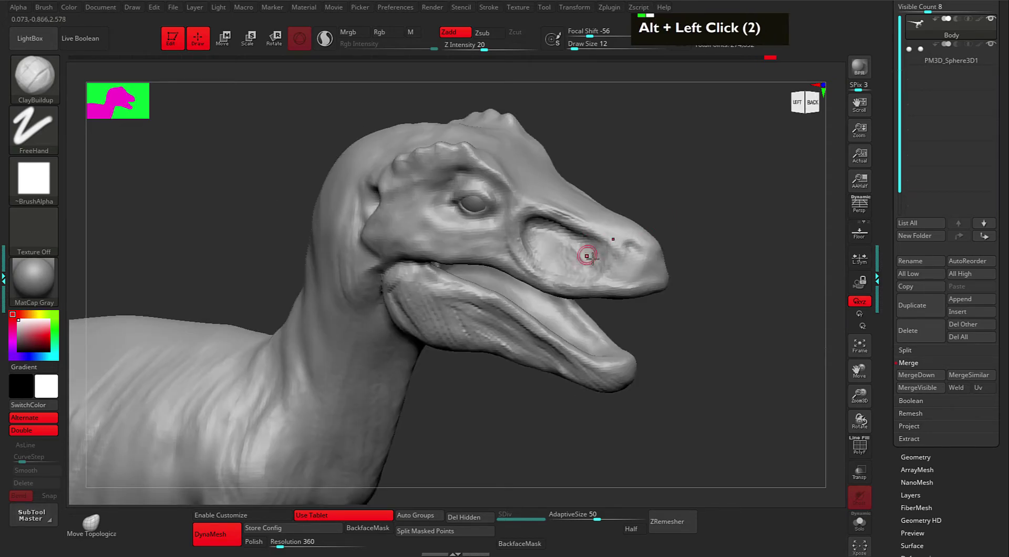
- Smooth the snout hollow's floor and reinforce and blend the ridge between it and the nostril
{"action": "left_click", "coordinate": [598, 257], "text": "shift"}
{"action": "key", "text": "shift"}
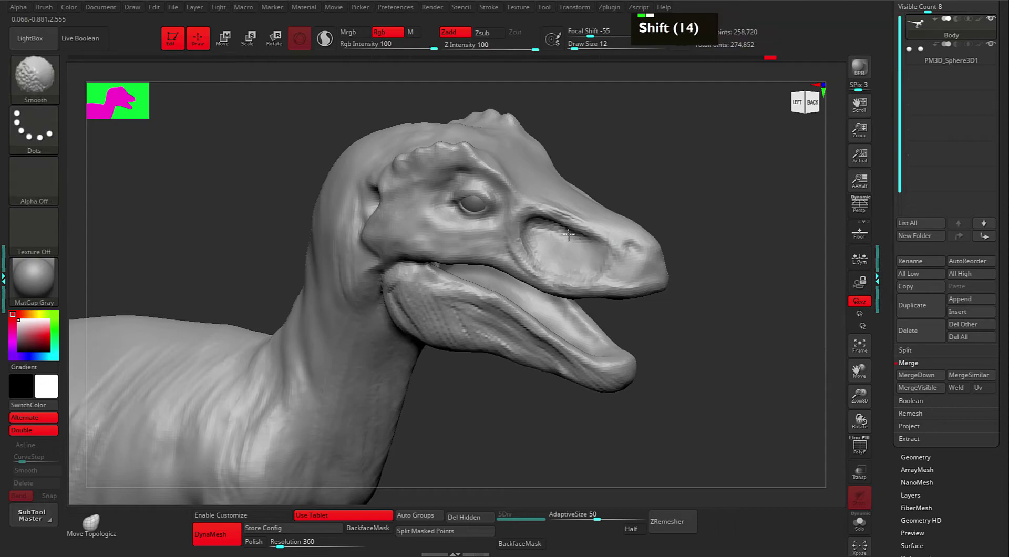
{"action": "left_click_drag", "start_coordinate": [623, 257], "coordinate": [625, 255], "text": "shift"}
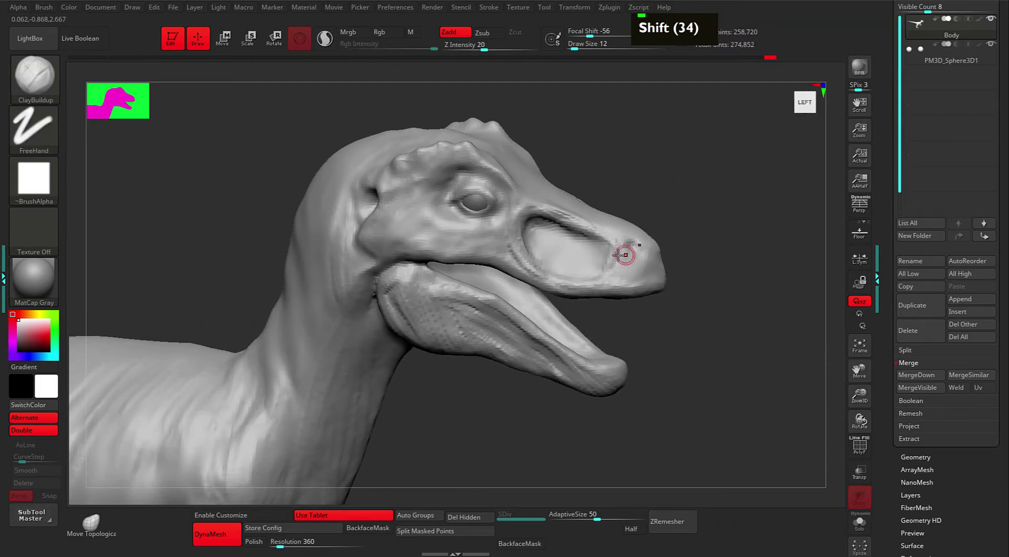
{"action": "double_click", "coordinate": [614, 251]}
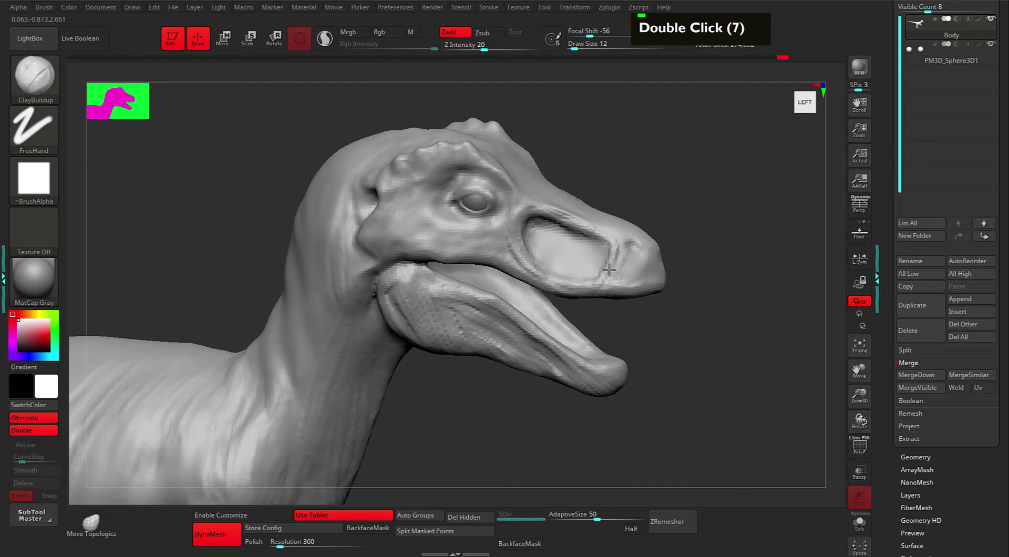
{"action": "left_click", "coordinate": [615, 280], "text": "shift"}
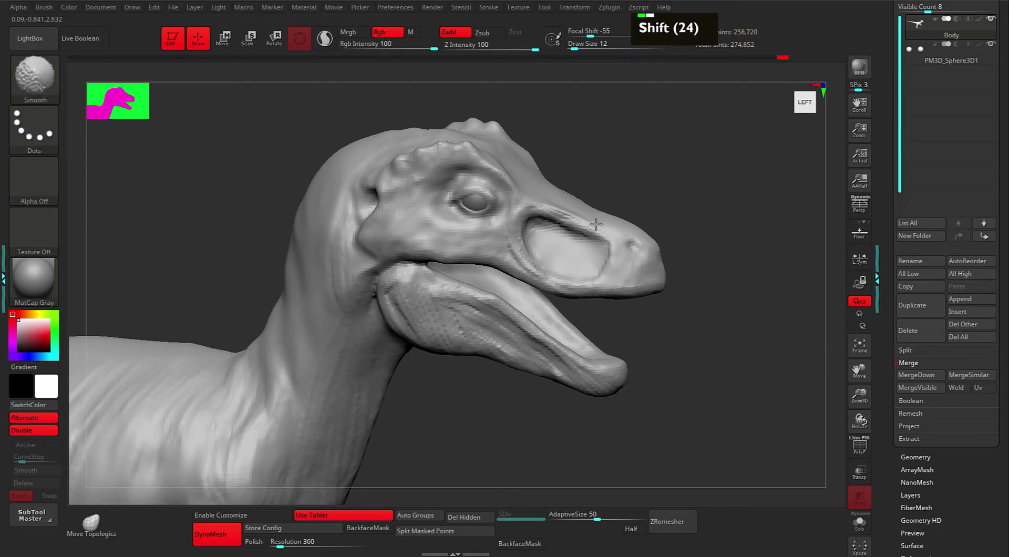
{"action": "left_click_drag", "start_coordinate": [677, 184], "coordinate": [547, 214], "text": "shift"}
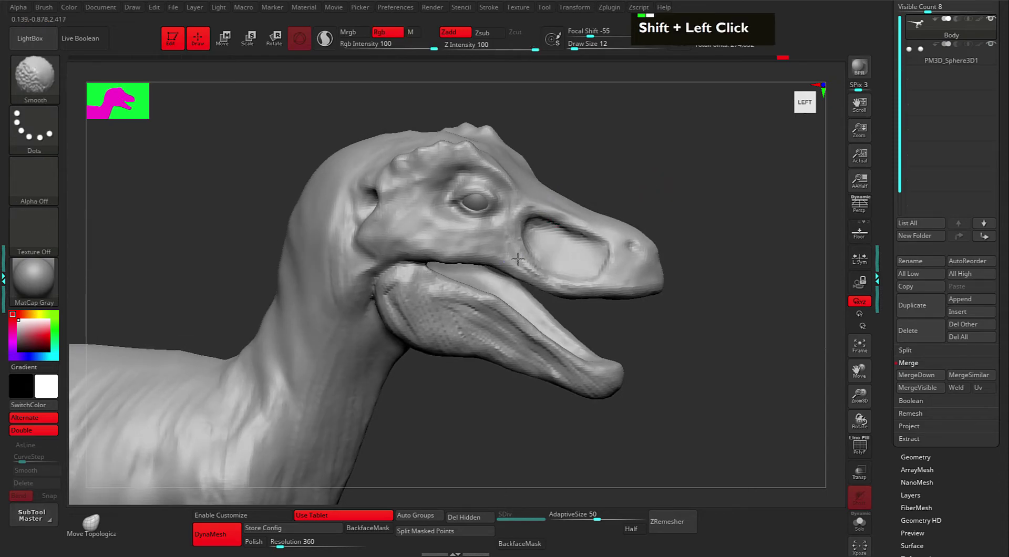
{"action": "left_click", "coordinate": [584, 256], "text": "shift"}
- Reshape the upper lip line beneath the snout hollow with the Move brush at draw size 38 and soften the hollow's lower rim
{"action": "mouse_move", "coordinate": [666, 180]}
{"action": "left_mouse_down", "text": "alt"}
{"action": "mouse_move", "coordinate": [694, 189]}
{"action": "mouse_move", "coordinate": [680, 205]}
{"action": "mouse_move", "coordinate": [656, 197]}
{"action": "mouse_move", "coordinate": [664, 203]}
{"action": "left_mouse_up", "text": "alt"}
{"action": "double_click", "coordinate": [656, 197]}
{"action": "key", "text": "space"}
{"action": "left_click_drag", "start_coordinate": [736, 198], "coordinate": [675, 190], "text": "alt"}
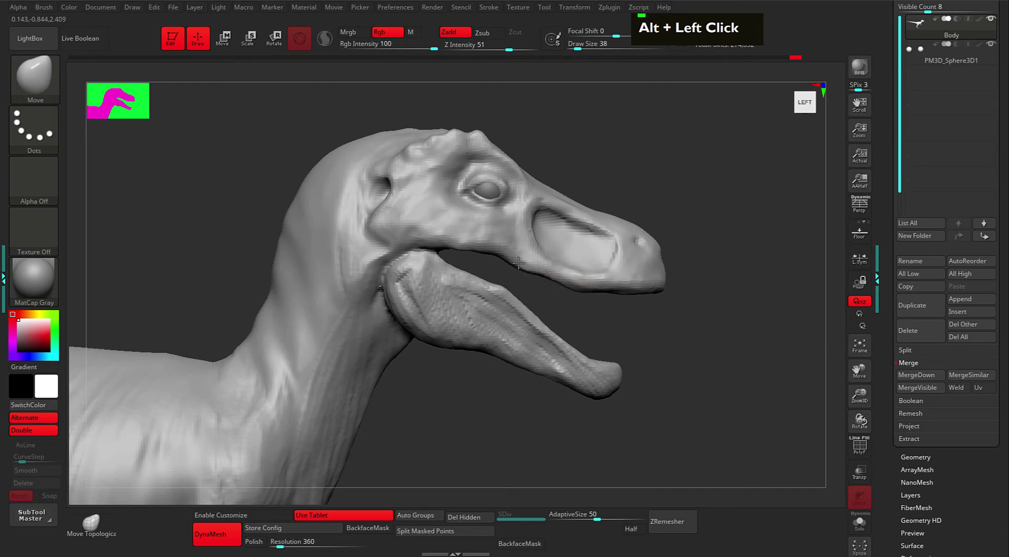
{"action": "double_click", "coordinate": [576, 280]}
{"action": "left_click", "coordinate": [578, 266], "text": "shift"}
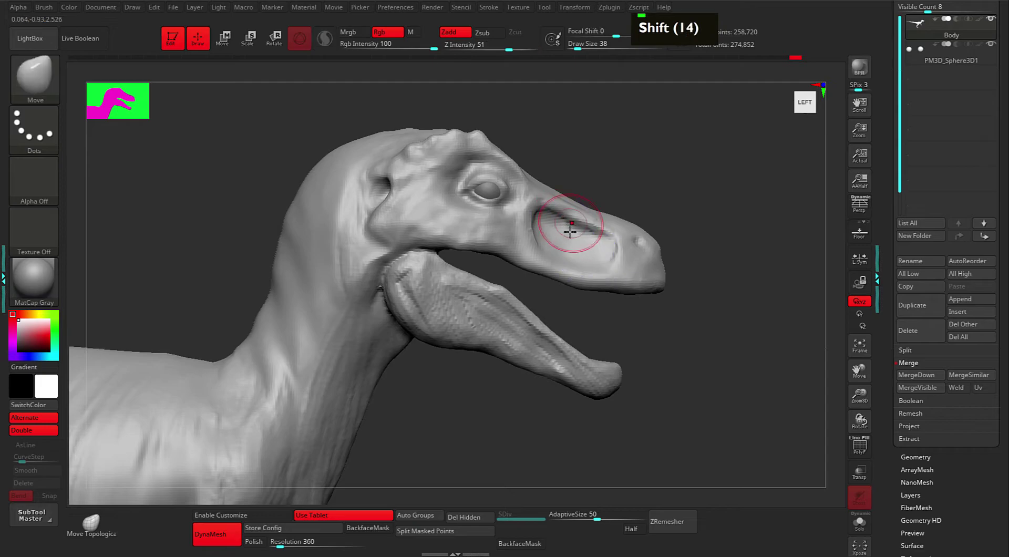
- Smooth the snout hollow's upper and rear edges and the cheek below the eye at draw size 29
{"action": "key", "text": "space"}
{"action": "left_click", "coordinate": [557, 222], "text": "shift"}
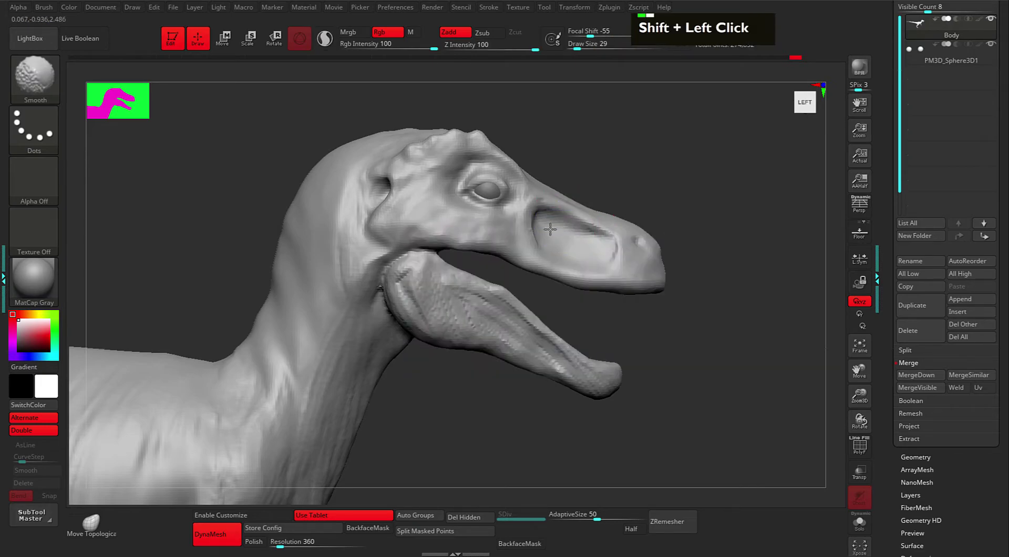
{"action": "left_click", "coordinate": [542, 215], "text": "shift"}
{"action": "left_click", "coordinate": [537, 208], "text": "shift"}
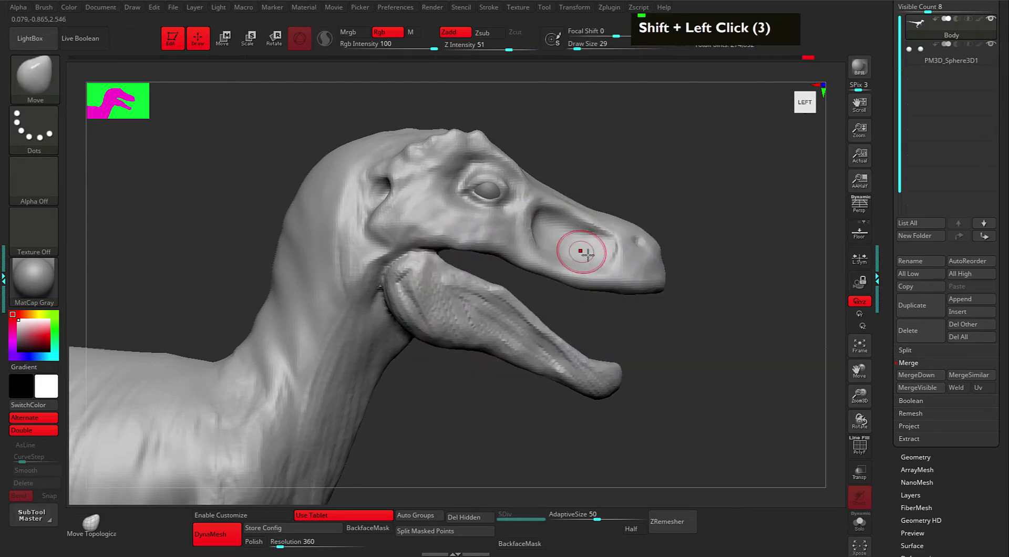
{"action": "mouse_move", "coordinate": [672, 194]}
{"action": "left_mouse_down"}
{"action": "mouse_move", "coordinate": [728, 189]}
{"action": "mouse_move", "coordinate": [740, 231]}
{"action": "mouse_move", "coordinate": [507, 226]}
{"action": "left_mouse_up"}
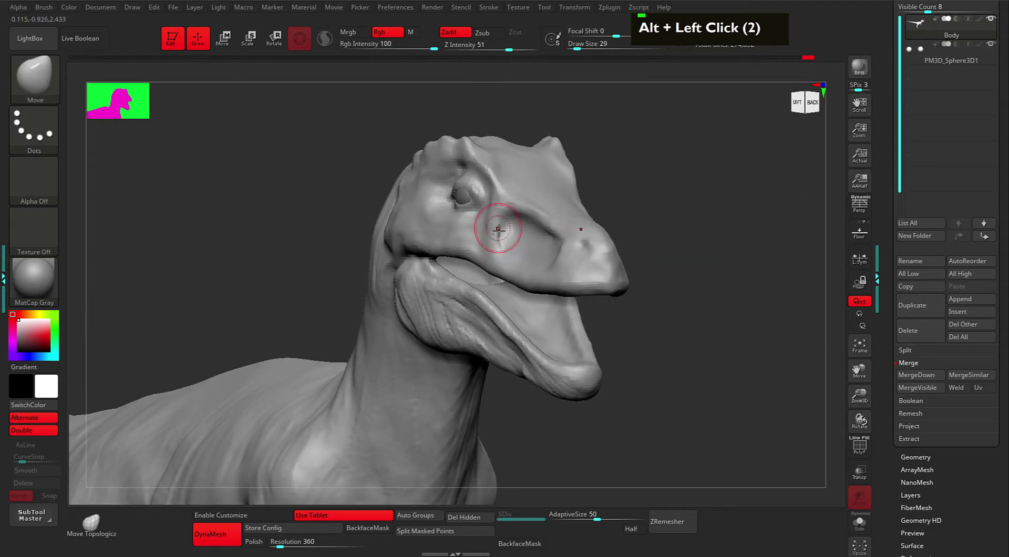
{"action": "left_click", "coordinate": [491, 237], "text": "shift"}
- Adjust the legs from the animal's front with the Move brush at draw size 130
{"action": "left_click", "coordinate": [655, 185], "text": "shift"}
{"action": "mouse_move", "coordinate": [654, 185]}
{"action": "left_mouse_down", "text": "shift"}
{"action": "mouse_move", "coordinate": [599, 189]}
{"action": "mouse_move", "coordinate": [680, 163]}
{"action": "mouse_move", "coordinate": [666, 200]}
{"action": "mouse_move", "coordinate": [658, 191]}
{"action": "mouse_move", "coordinate": [690, 239]}
{"action": "left_mouse_up", "text": "shift"}
{"action": "double_click", "coordinate": [660, 232]}
{"action": "mouse_move", "coordinate": [678, 335]}
{"action": "left_mouse_down", "text": "alt"}
{"action": "mouse_move", "coordinate": [710, 300]}
{"action": "mouse_move", "coordinate": [691, 315]}
{"action": "mouse_move", "coordinate": [678, 294]}
{"action": "mouse_move", "coordinate": [662, 336]}
{"action": "mouse_move", "coordinate": [615, 352]}
{"action": "mouse_move", "coordinate": [714, 329]}
{"action": "mouse_move", "coordinate": [622, 372]}
{"action": "mouse_move", "coordinate": [673, 384]}
{"action": "mouse_move", "coordinate": [665, 388]}
{"action": "left_mouse_up", "text": "alt"}
{"action": "key", "text": "space"}
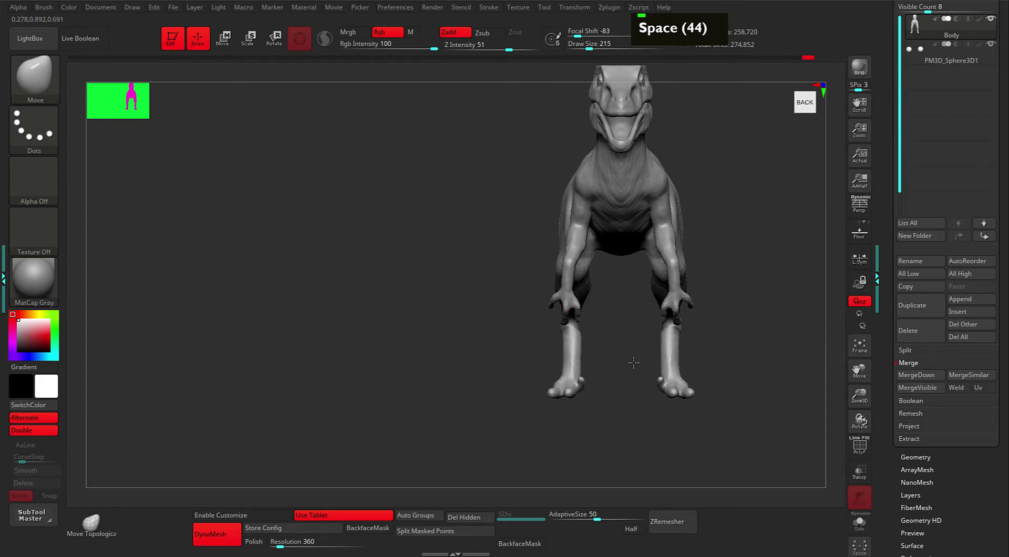
{"action": "right_click_drag", "start_coordinate": [570, 383], "coordinate": [536, 333]}
{"action": "key", "text": "space"}
{"action": "mouse_move", "coordinate": [550, 343]}
{"action": "left_mouse_down"}
{"action": "mouse_move", "coordinate": [567, 355]}
{"action": "mouse_move", "coordinate": [551, 354]}
{"action": "left_mouse_up"}
- Reposition the lower legs and feet from the rear view with the Move brush
{"action": "mouse_move", "coordinate": [552, 354]}
{"action": "left_mouse_down", "text": "shift"}
{"action": "mouse_move", "coordinate": [568, 333]}
{"action": "mouse_move", "coordinate": [550, 329]}
{"action": "mouse_move", "coordinate": [560, 342]}
{"action": "left_mouse_up", "text": "shift"}
{"action": "left_click", "coordinate": [654, 339], "text": "alt"}
{"action": "left_click", "coordinate": [642, 338], "text": "alt"}
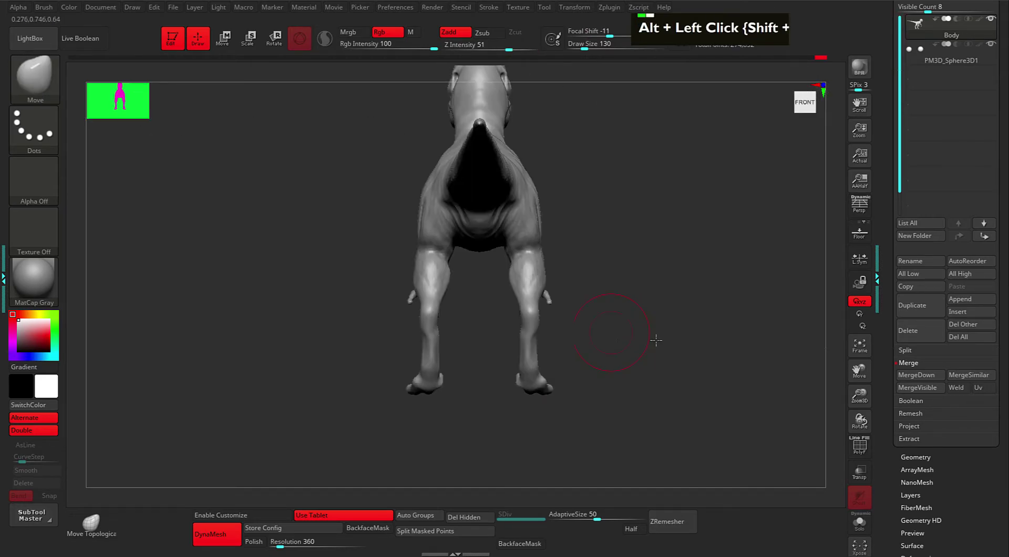
{"action": "left_click_drag", "start_coordinate": [587, 324], "coordinate": [583, 323]}
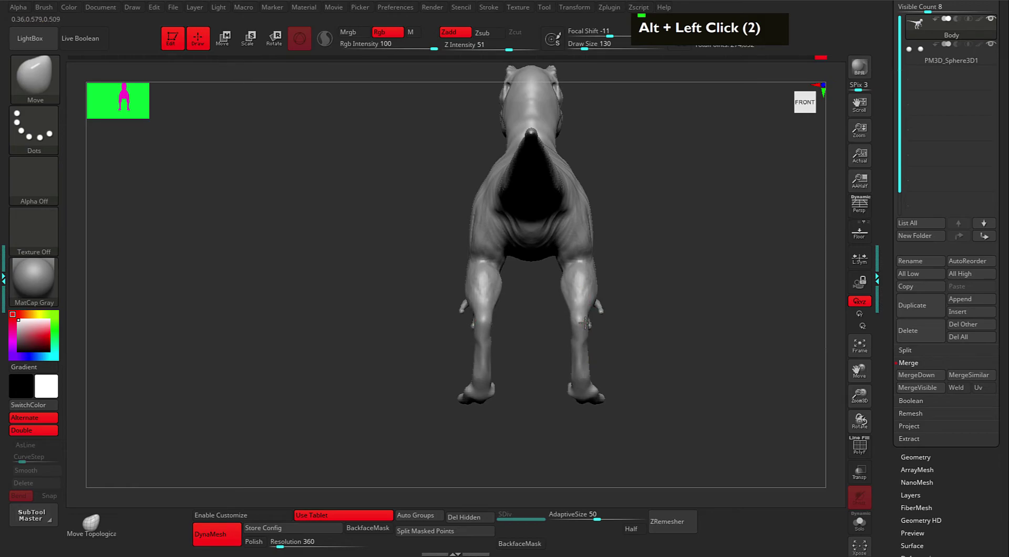
{"action": "left_click_drag", "start_coordinate": [650, 344], "coordinate": [694, 350], "text": "alt"}
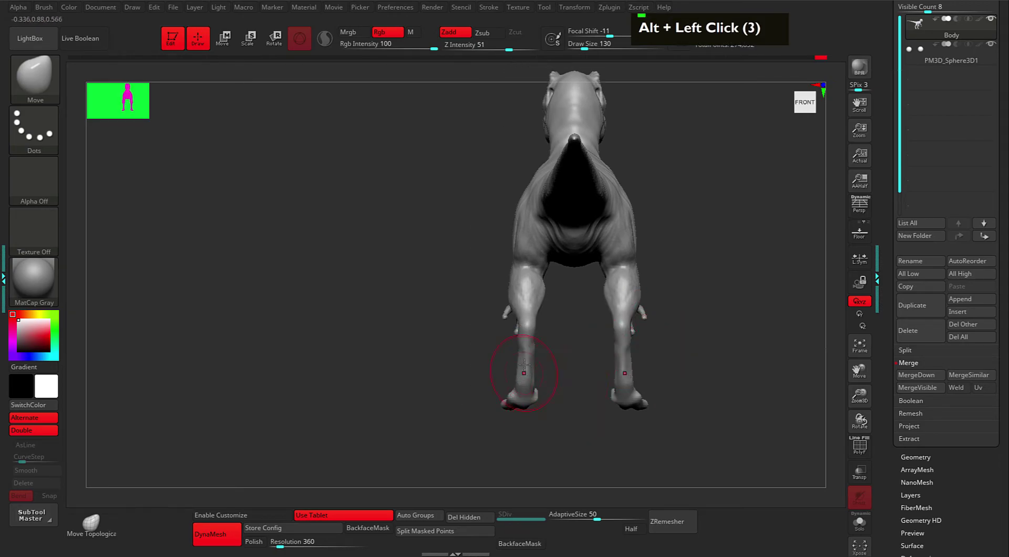
{"action": "left_click_drag", "start_coordinate": [517, 374], "coordinate": [536, 398], "text": "alt"}
{"action": "left_click_drag", "start_coordinate": [693, 319], "coordinate": [667, 337]}
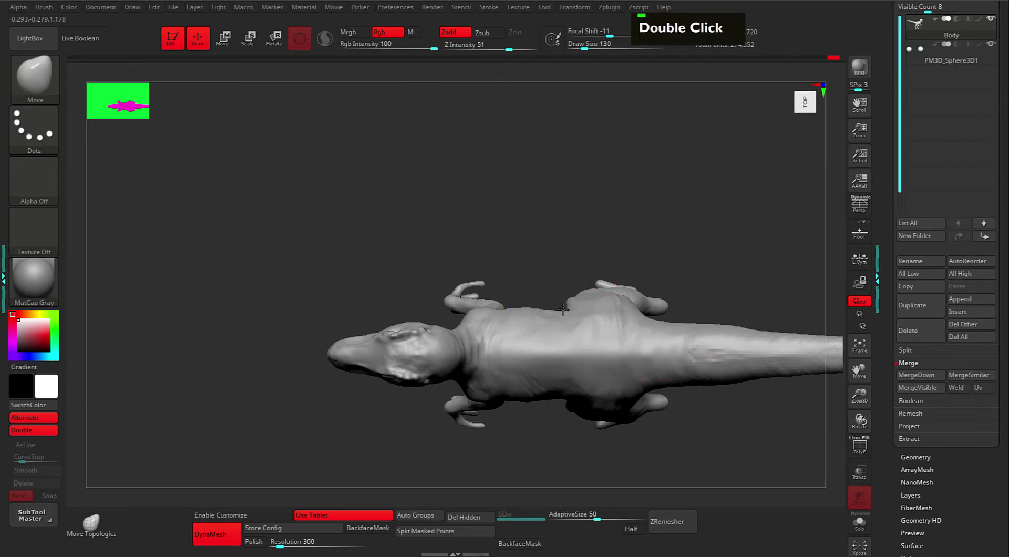
{"action": "mouse_move", "coordinate": [568, 310]}
{"action": "left_mouse_down"}
{"action": "mouse_move", "coordinate": [583, 218]}
{"action": "mouse_move", "coordinate": [597, 221]}
{"action": "mouse_move", "coordinate": [604, 153]}
{"action": "mouse_move", "coordinate": [638, 117]}
{"action": "mouse_move", "coordinate": [663, 289]}
{"action": "left_mouse_up"}
{"action": "key", "text": "ctrl+z"}
{"action": "key", "text": "ctrl+z"}
- Slim the tail base into an even taper from the underside view with the Move brush at draw size 130
{"action": "key", "text": "alt"}
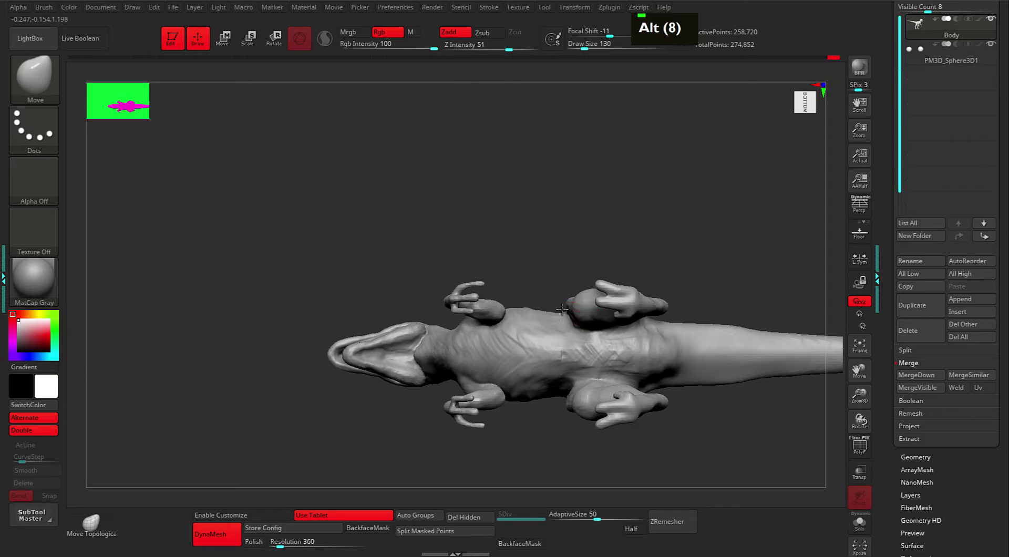
{"action": "left_click_drag", "start_coordinate": [559, 312], "coordinate": [628, 214], "text": "alt"}
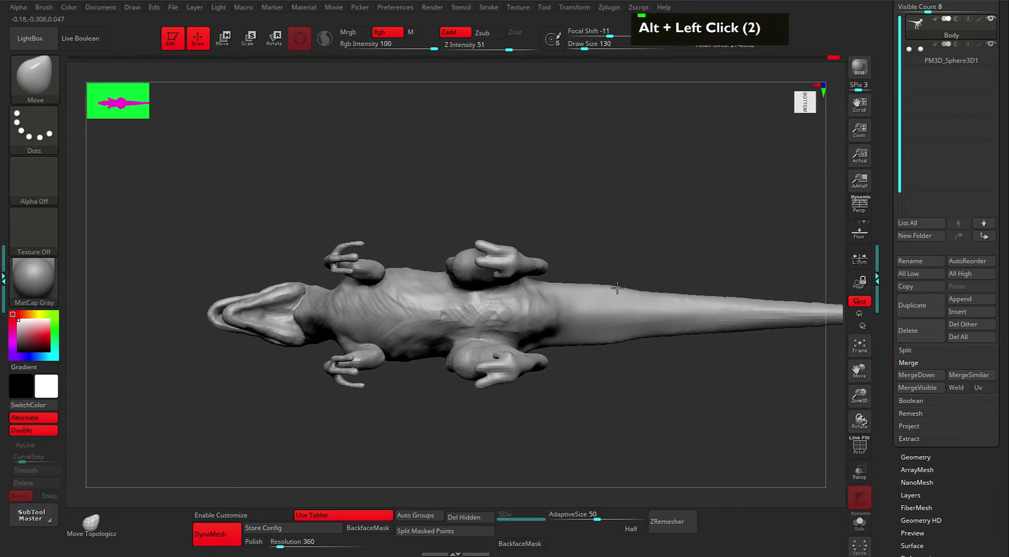
{"action": "left_click", "coordinate": [616, 293], "text": "alt"}
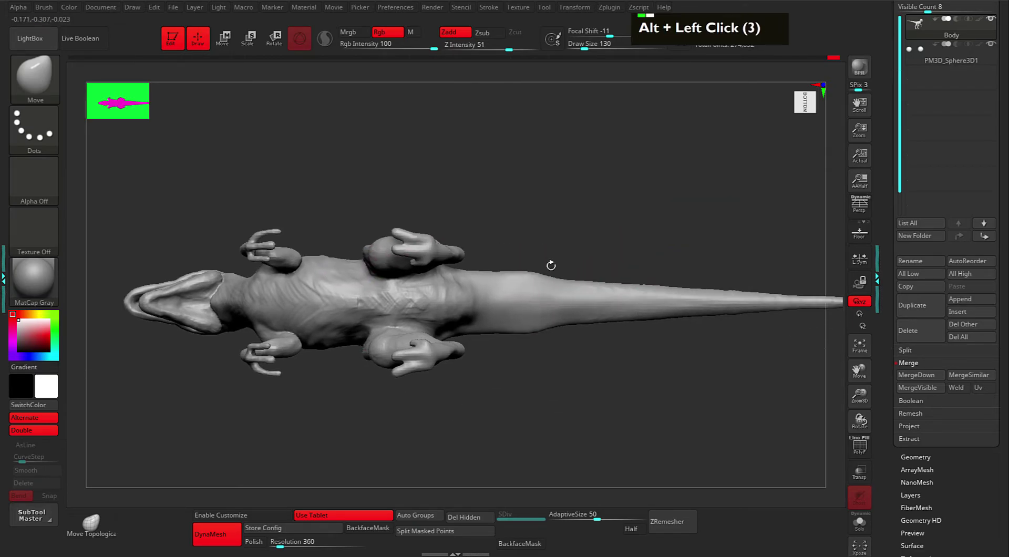
{"action": "left_click", "coordinate": [578, 277], "text": "alt"}
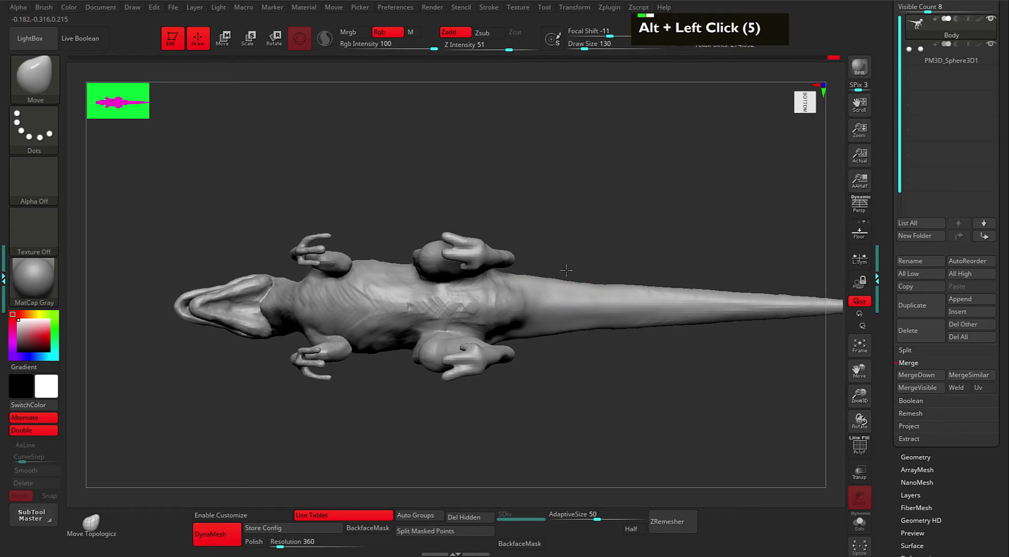
{"action": "left_click", "coordinate": [594, 290], "text": "alt"}
{"action": "left_click", "coordinate": [546, 315], "text": "shift"}
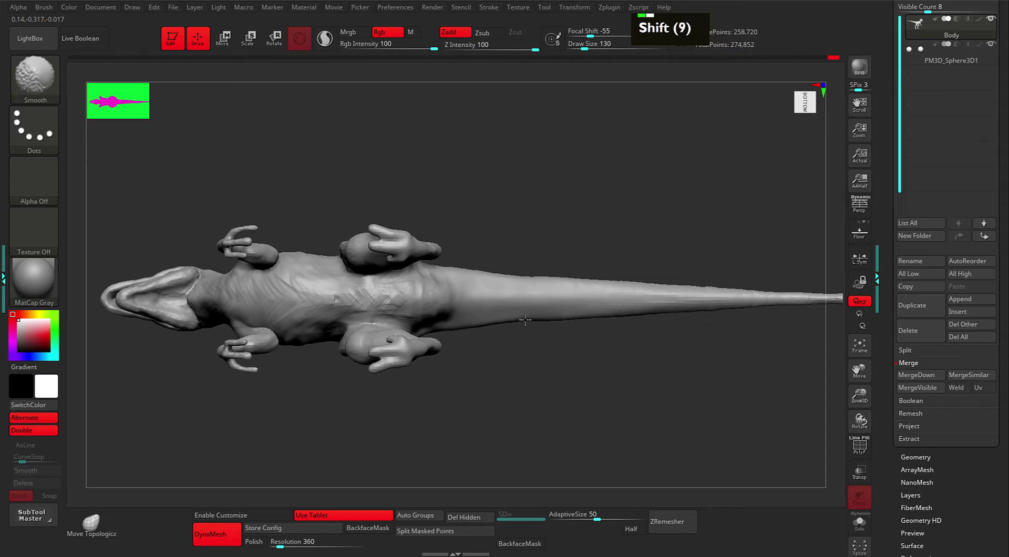
{"action": "left_click_drag", "start_coordinate": [558, 349], "coordinate": [565, 450], "text": "shift"}
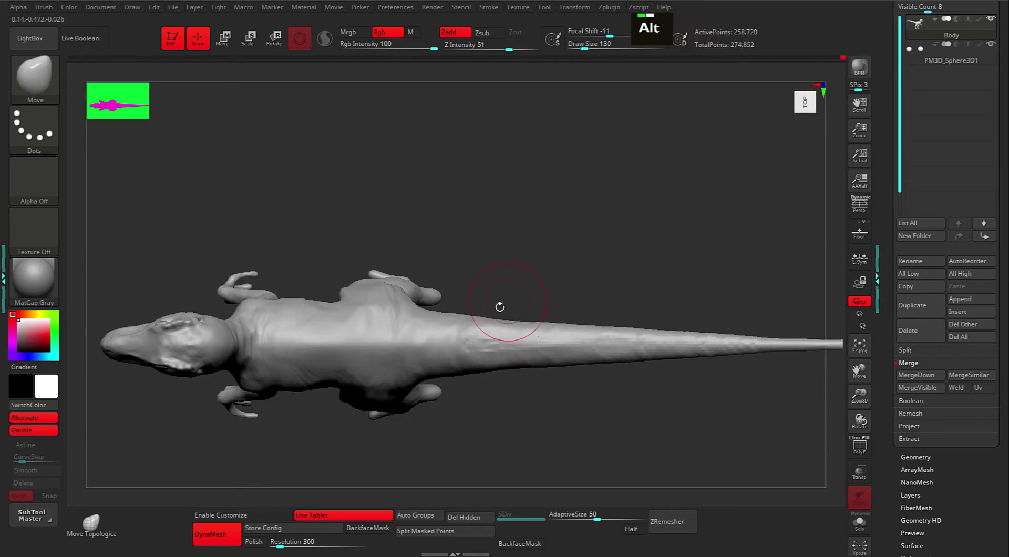
- Refine the outline of the hips and tail from above with the Move brush and smooth the tail
{"action": "left_click", "coordinate": [554, 306], "text": "alt"}
{"action": "left_click", "coordinate": [613, 294], "text": "alt"}
{"action": "left_click", "coordinate": [602, 324], "text": "shift"}
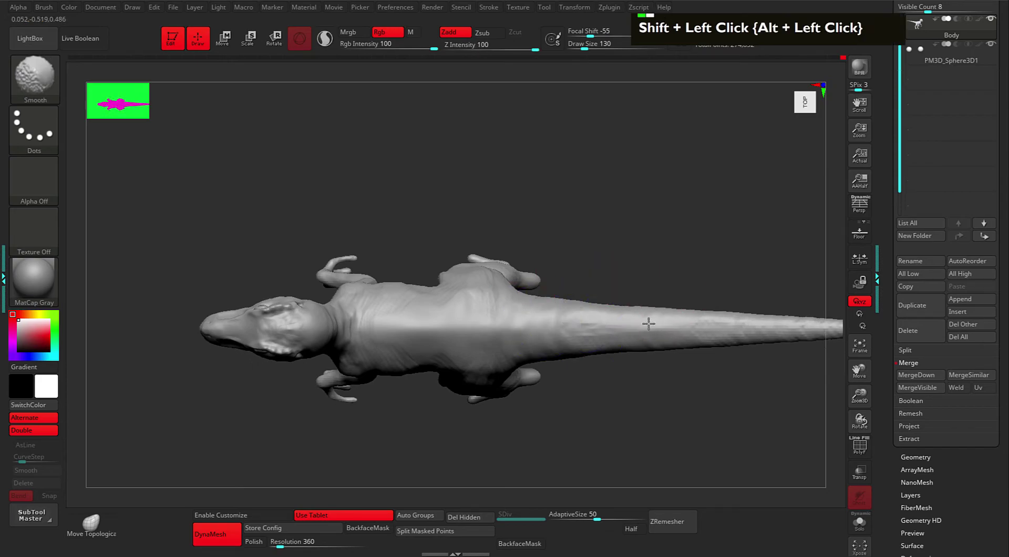
{"action": "left_click", "coordinate": [566, 246], "text": "alt"}
- Adjust the outlines of the arms and thighs from the front and rear views with the Move brush
{"action": "mouse_move", "coordinate": [655, 126]}
{"action": "left_mouse_down"}
{"action": "mouse_move", "coordinate": [651, 206]}
{"action": "mouse_move", "coordinate": [720, 254]}
{"action": "left_mouse_up"}
{"action": "left_click", "coordinate": [673, 239], "text": "alt"}
{"action": "left_click", "coordinate": [700, 324], "text": "alt"}
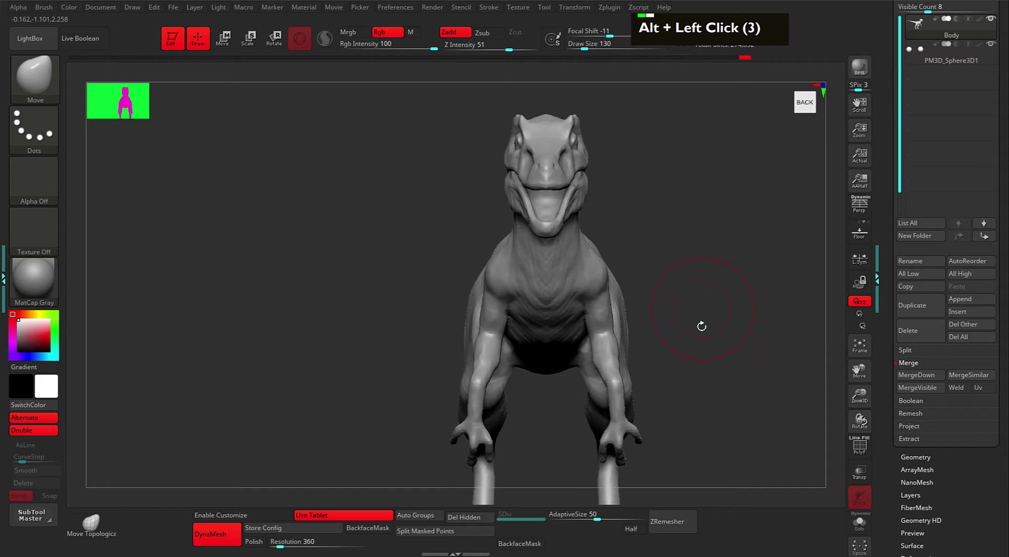
{"action": "left_click", "coordinate": [570, 397], "text": "alt"}
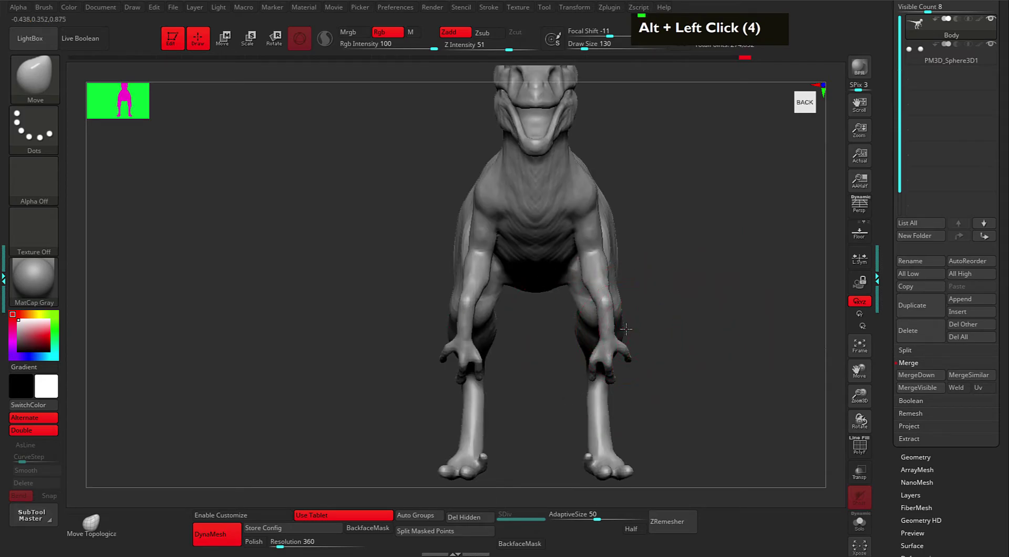
{"action": "mouse_move", "coordinate": [681, 311]}
{"action": "left_mouse_down"}
{"action": "mouse_move", "coordinate": [632, 273]}
{"action": "mouse_move", "coordinate": [669, 295]}
{"action": "mouse_move", "coordinate": [625, 280]}
{"action": "left_mouse_up"}
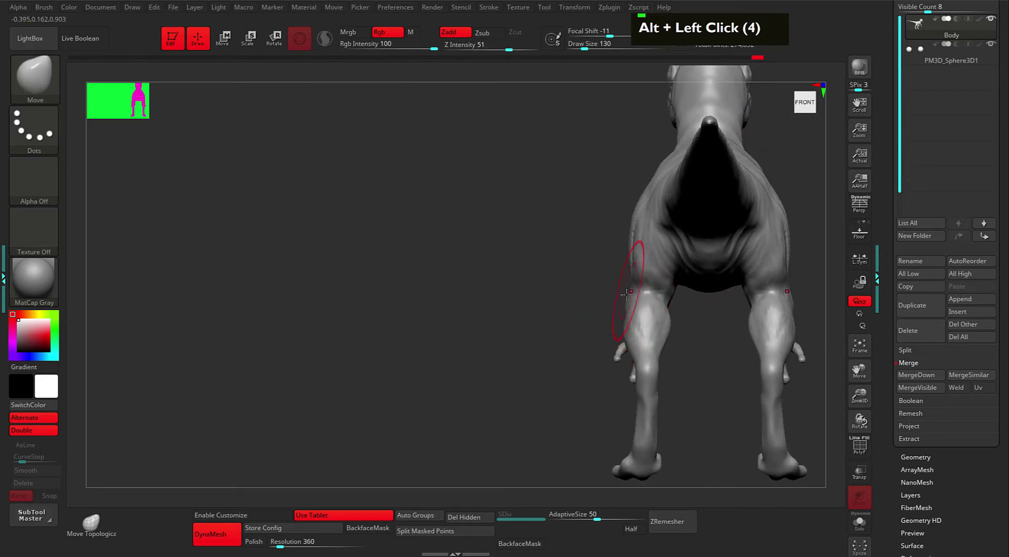
{"action": "left_click_drag", "start_coordinate": [615, 301], "coordinate": [648, 302], "text": "alt"}
{"action": "left_click", "coordinate": [499, 363], "text": "alt"}
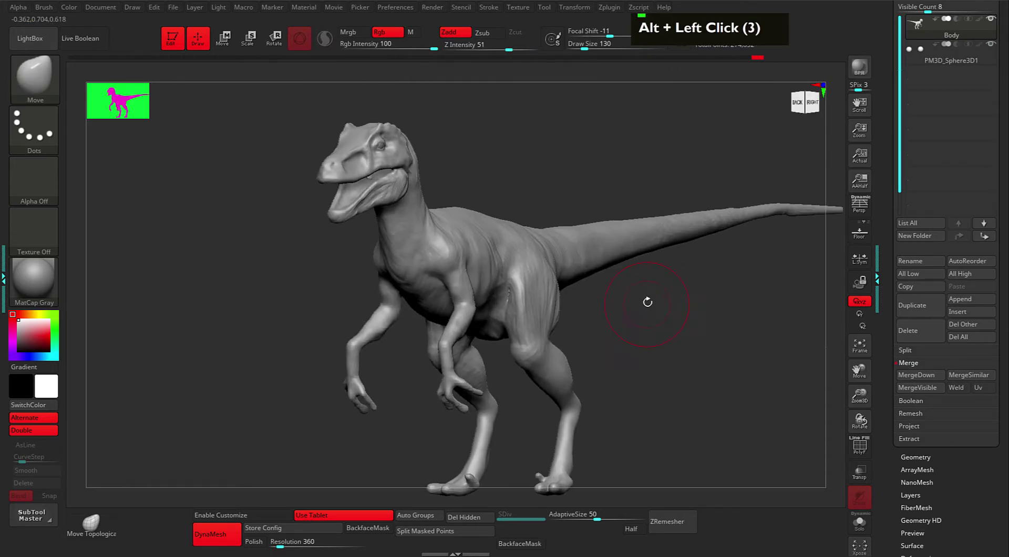
- Switch to the ClayBuildup brush and turn on perspective for viewing the head
{"action": "key", "text": "2"}
{"action": "key", "text": "space"}
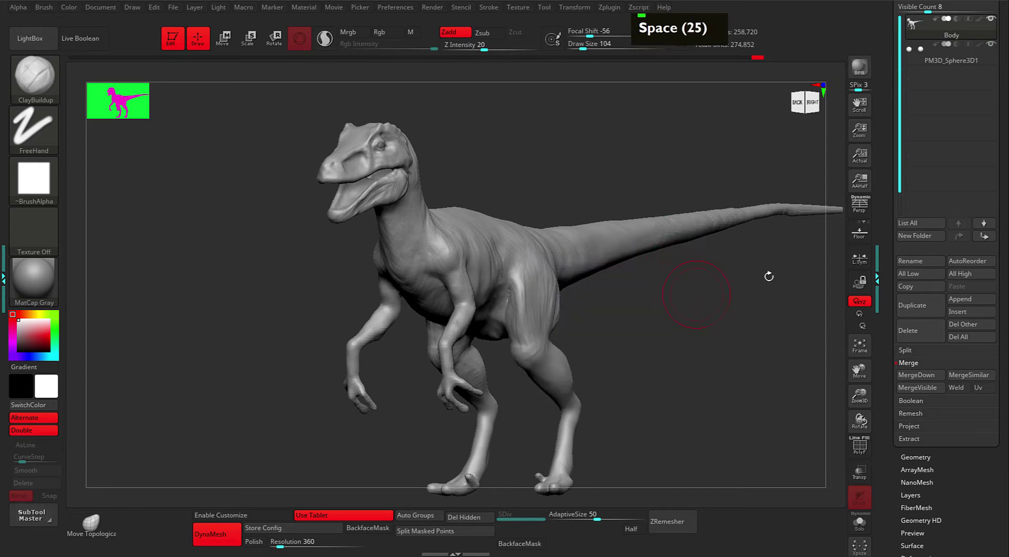
{"action": "left_click", "coordinate": [859, 207]}
{"action": "mouse_move", "coordinate": [627, 165]}
{"action": "left_mouse_down", "text": "alt"}
{"action": "mouse_move", "coordinate": [692, 213]}
{"action": "mouse_move", "coordinate": [690, 199]}
{"action": "mouse_move", "coordinate": [720, 189]}
{"action": "mouse_move", "coordinate": [619, 175]}
{"action": "mouse_move", "coordinate": [676, 153]}
{"action": "mouse_move", "coordinate": [635, 158]}
{"action": "mouse_move", "coordinate": [702, 164]}
{"action": "mouse_move", "coordinate": [660, 163]}
{"action": "mouse_move", "coordinate": [676, 198]}
{"action": "left_mouse_up", "text": "alt"}
{"action": "key", "text": "space"}
{"action": "key", "text": "space"}
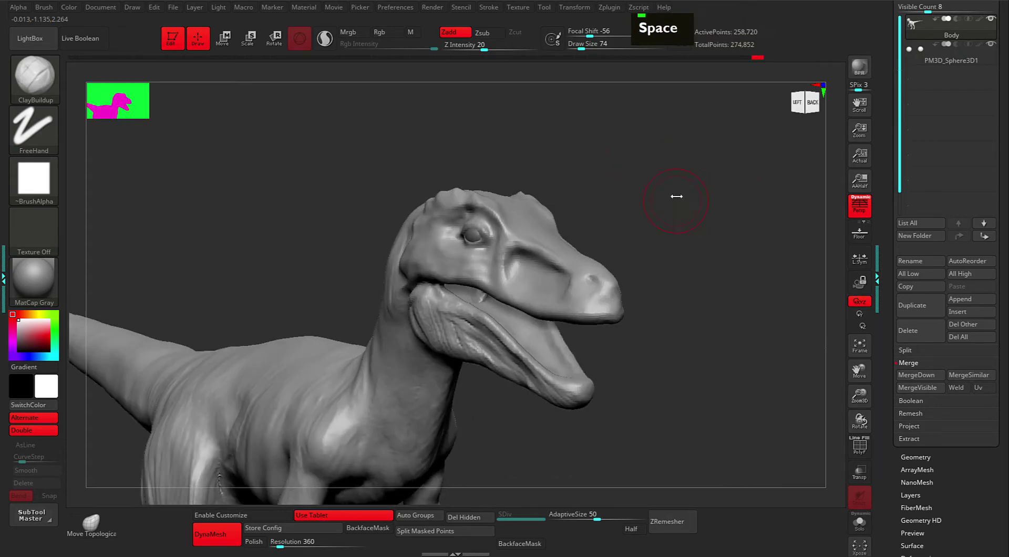
- Build up form inside the snout hollow with ClayBuildup at draw size 14 and smooth the strokes and the hollow's rim
{"action": "key", "text": "space"}
{"action": "left_click_drag", "start_coordinate": [550, 254], "coordinate": [544, 253]}
{"action": "key", "text": "space"}
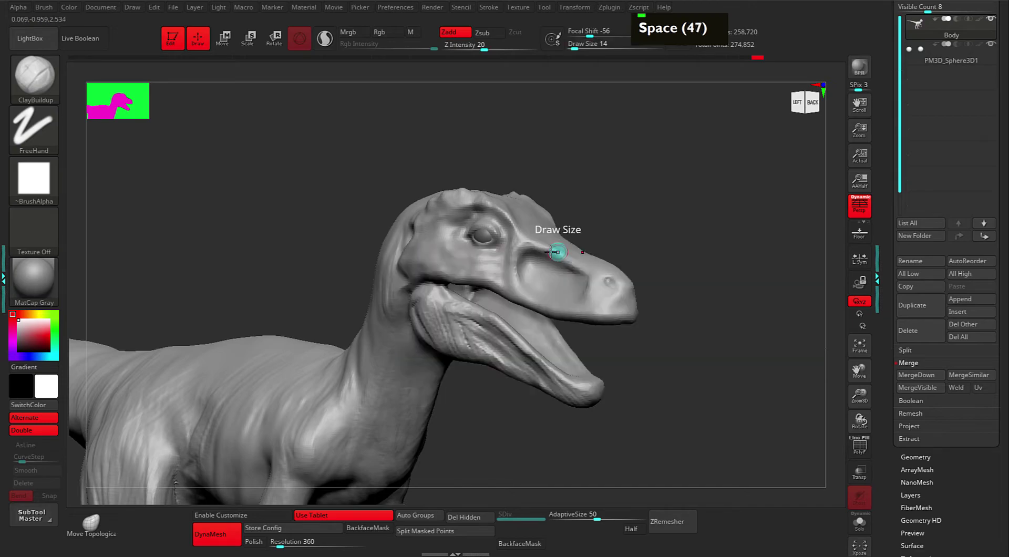
{"action": "double_click", "coordinate": [580, 275]}
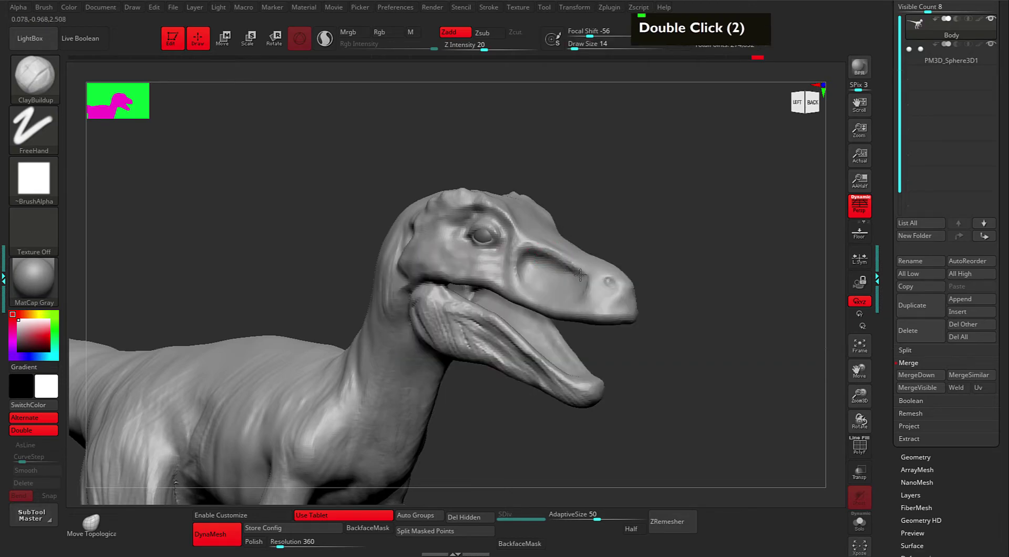
{"action": "left_click", "coordinate": [551, 263], "text": "shift"}
{"action": "key", "text": "shift"}
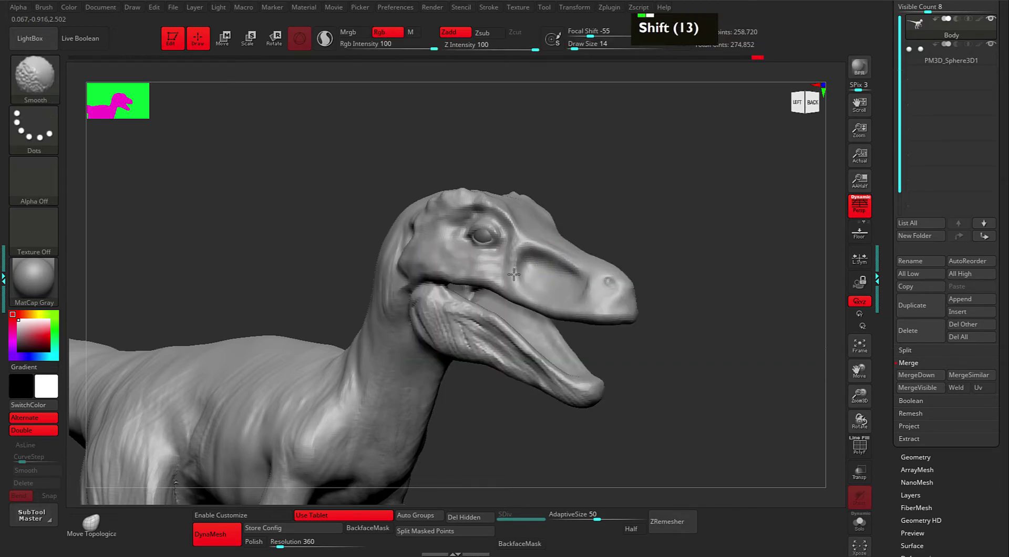
{"action": "left_click", "coordinate": [559, 291], "text": "shift"}
- Carve the creases around the eye with the DamStandard brush at draw size 21
{"action": "mouse_move", "coordinate": [649, 235]}
{"action": "left_mouse_down"}
{"action": "mouse_move", "coordinate": [636, 242]}
{"action": "mouse_move", "coordinate": [650, 216]}
{"action": "mouse_move", "coordinate": [522, 232]}
{"action": "left_mouse_up"}
{"action": "key", "text": "b"}
{"action": "key", "text": "d"}
{"action": "key", "text": "s"}
{"action": "key", "text": "space"}
{"action": "left_click", "coordinate": [524, 251], "text": "alt"}
{"action": "left_click_drag", "start_coordinate": [626, 212], "coordinate": [585, 232], "text": "alt"}
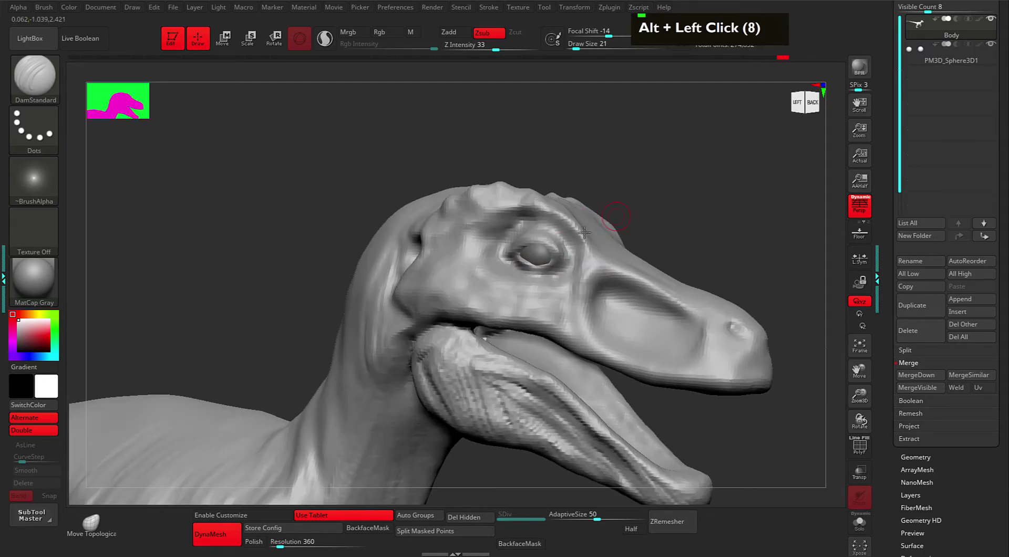
{"action": "double_click", "coordinate": [548, 252]}
{"action": "mouse_move", "coordinate": [523, 251]}
{"action": "left_mouse_down"}
{"action": "mouse_move", "coordinate": [674, 200]}
{"action": "mouse_move", "coordinate": [646, 204]}
{"action": "mouse_move", "coordinate": [541, 270]}
{"action": "mouse_move", "coordinate": [619, 239]}
{"action": "mouse_move", "coordinate": [512, 290]}
{"action": "left_mouse_up"}
- Define the ear opening with DamStandard at draw size 12 and build up skin folds behind it with ClayBuildup
{"action": "key", "text": "space"}
{"action": "double_click", "coordinate": [509, 279]}
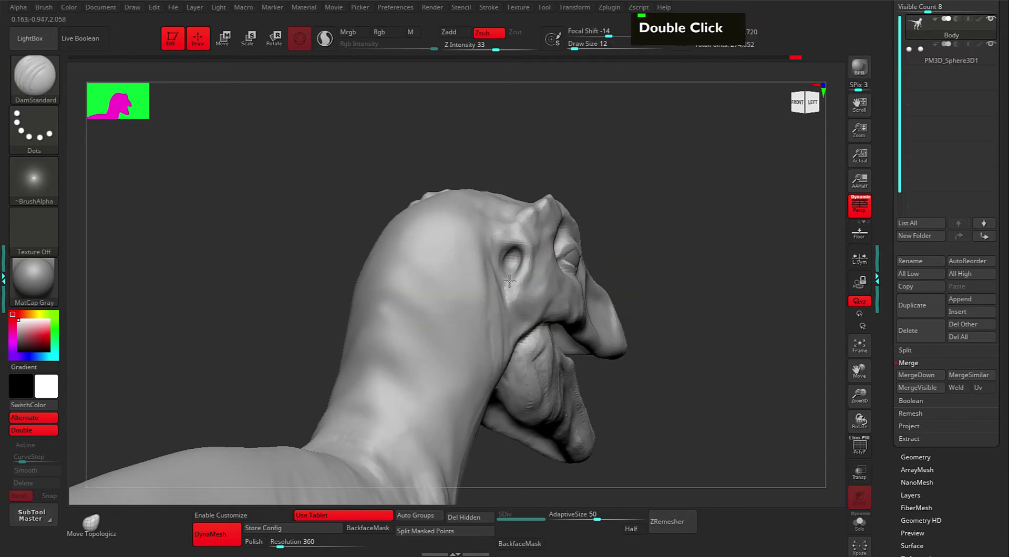
{"action": "mouse_move", "coordinate": [609, 249]}
{"action": "left_mouse_down", "text": "alt"}
{"action": "mouse_move", "coordinate": [652, 236]}
{"action": "mouse_move", "coordinate": [491, 307]}
{"action": "left_mouse_up", "text": "alt"}
{"action": "key", "text": "b"}
{"action": "key", "text": "c"}
{"action": "key", "text": "b"}
{"action": "left_click", "coordinate": [503, 332], "text": "alt"}
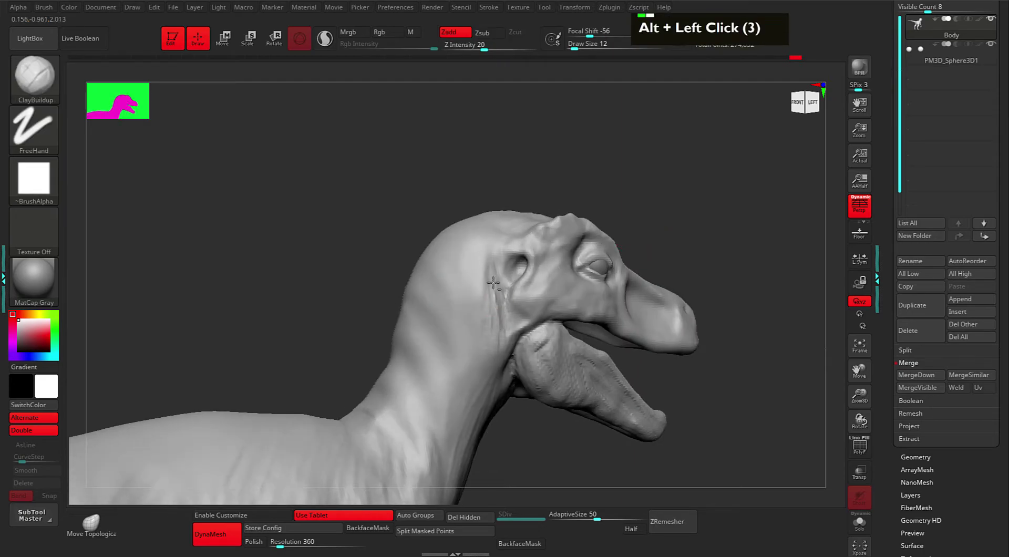
{"action": "left_click_drag", "start_coordinate": [648, 211], "coordinate": [647, 294], "text": "alt"}
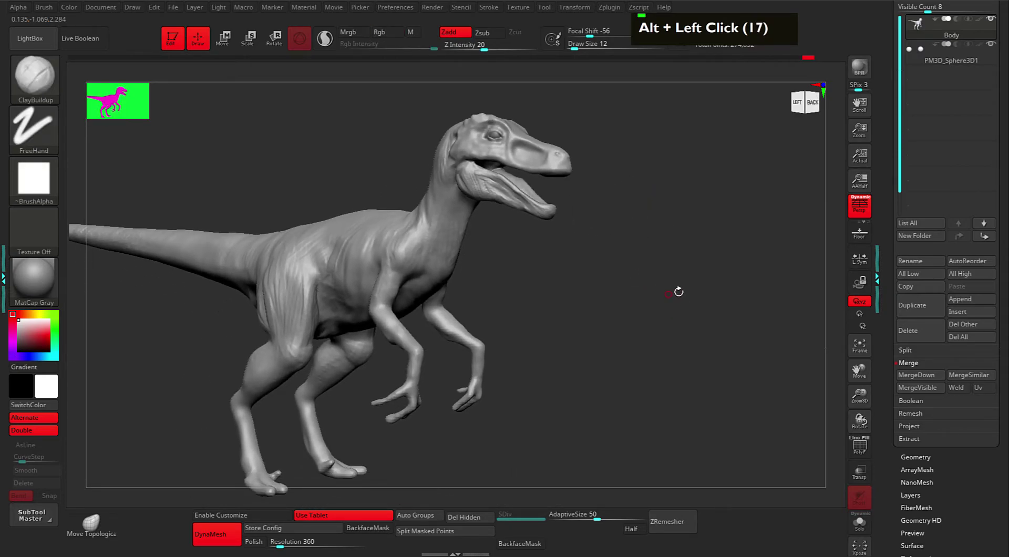
- Append a Sphere3D subtool, scale it down and place it in front of the chest
{"action": "left_click", "coordinate": [959, 300]}
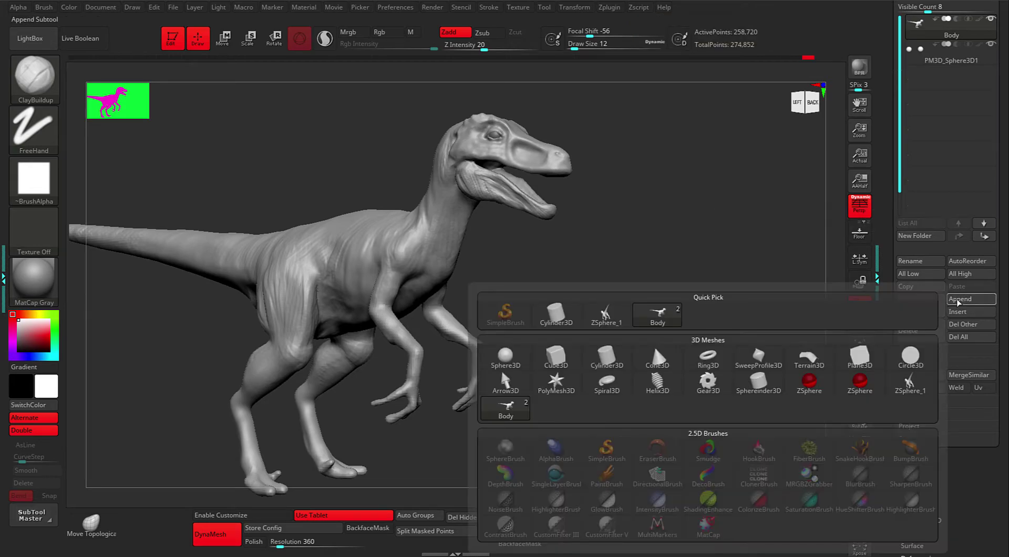
{"action": "left_click", "coordinate": [508, 367]}
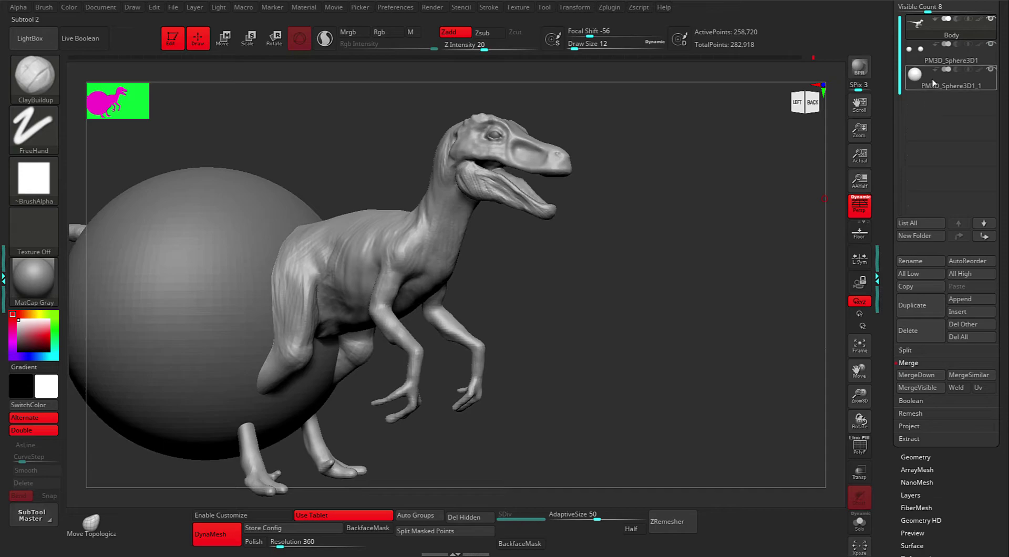
{"action": "left_click_drag", "start_coordinate": [705, 337], "coordinate": [471, 291]}
{"action": "key", "text": "w"}
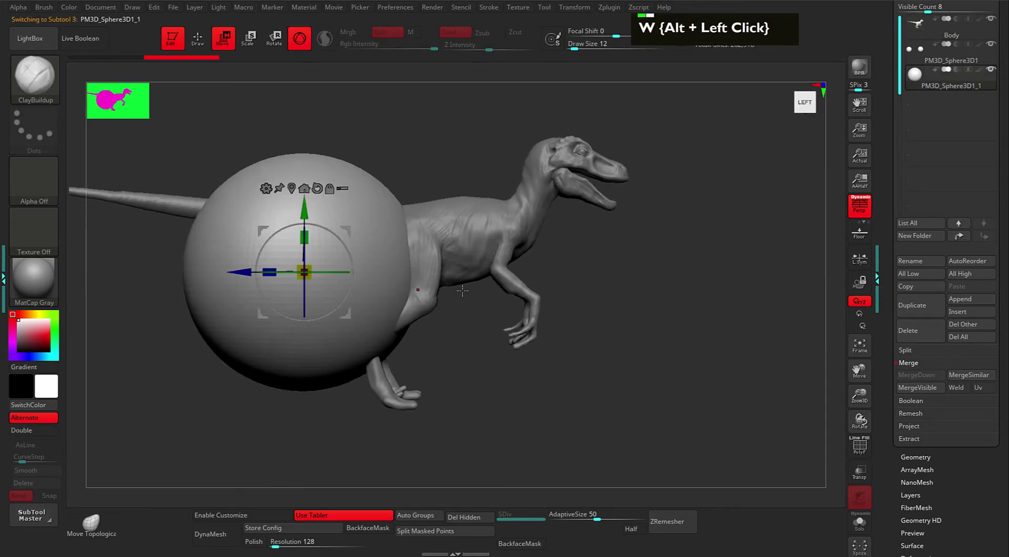
{"action": "mouse_move", "coordinate": [250, 276]}
{"action": "left_mouse_down"}
{"action": "mouse_move", "coordinate": [485, 290]}
{"action": "mouse_move", "coordinate": [538, 278]}
{"action": "mouse_move", "coordinate": [521, 284]}
{"action": "mouse_move", "coordinate": [483, 264]}
{"action": "left_mouse_up"}
{"action": "left_click", "coordinate": [677, 314], "text": "alt"}
{"action": "left_click", "coordinate": [677, 314], "text": "alt"}
{"action": "key", "text": "q"}
{"action": "mouse_move", "coordinate": [632, 309]}
{"action": "left_mouse_down", "text": "alt"}
{"action": "mouse_move", "coordinate": [642, 291]}
{"action": "mouse_move", "coordinate": [634, 268]}
{"action": "left_mouse_up", "text": "alt"}
{"action": "key", "text": "space"}
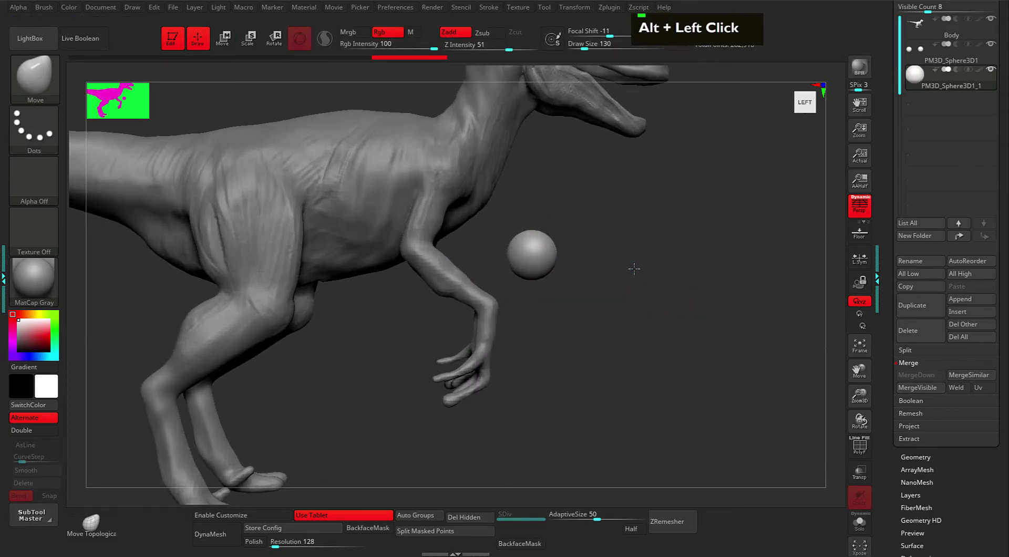
{"action": "mouse_move", "coordinate": [565, 254]}
{"action": "left_mouse_down"}
{"action": "mouse_move", "coordinate": [600, 253]}
{"action": "mouse_move", "coordinate": [570, 242]}
{"action": "mouse_move", "coordinate": [581, 268]}
{"action": "mouse_move", "coordinate": [541, 284]}
{"action": "left_mouse_up"}
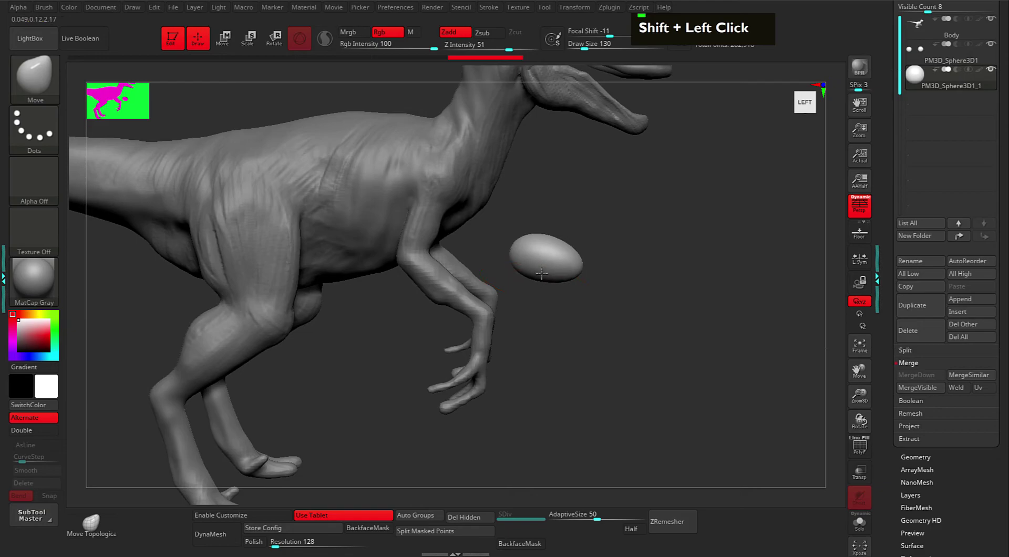
{"action": "left_click_drag", "start_coordinate": [608, 247], "coordinate": [625, 282]}
{"action": "key", "text": "ctrl+z"}
{"action": "key", "text": "ctrl+z"}
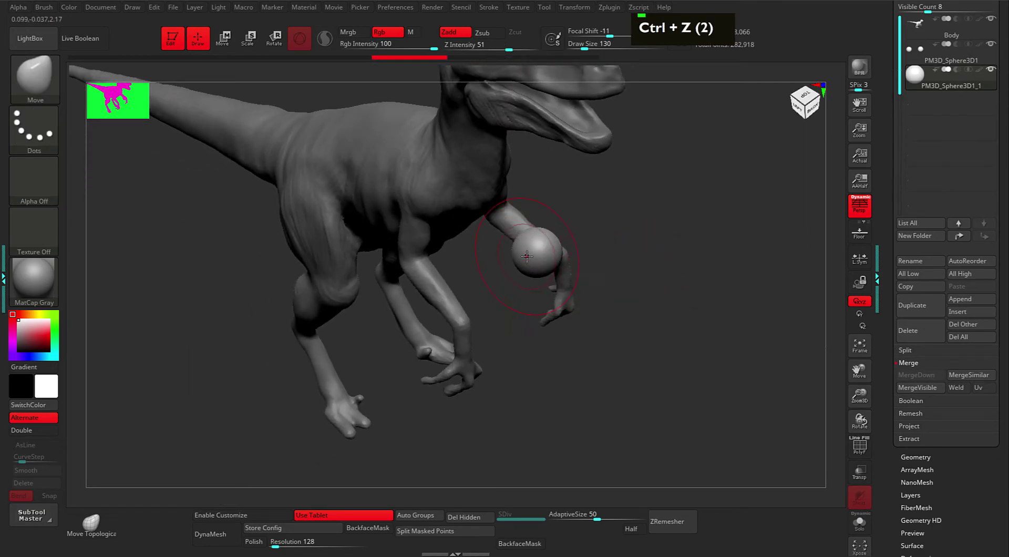
- Turn on X symmetry for the small sphere and stretch it into a curved bean shape with the Move brush at draw size 113
{"action": "key", "text": "x"}
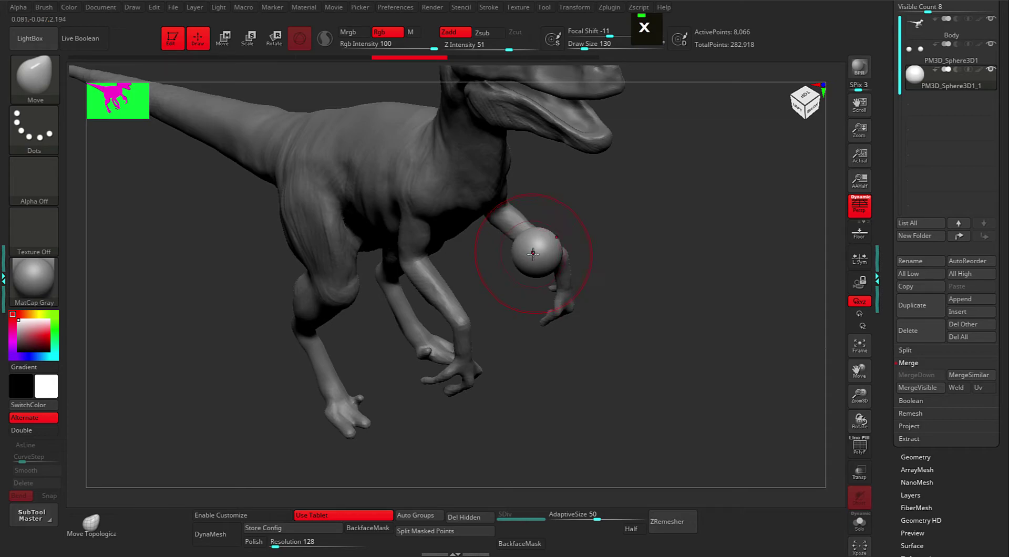
{"action": "key", "text": "x"}
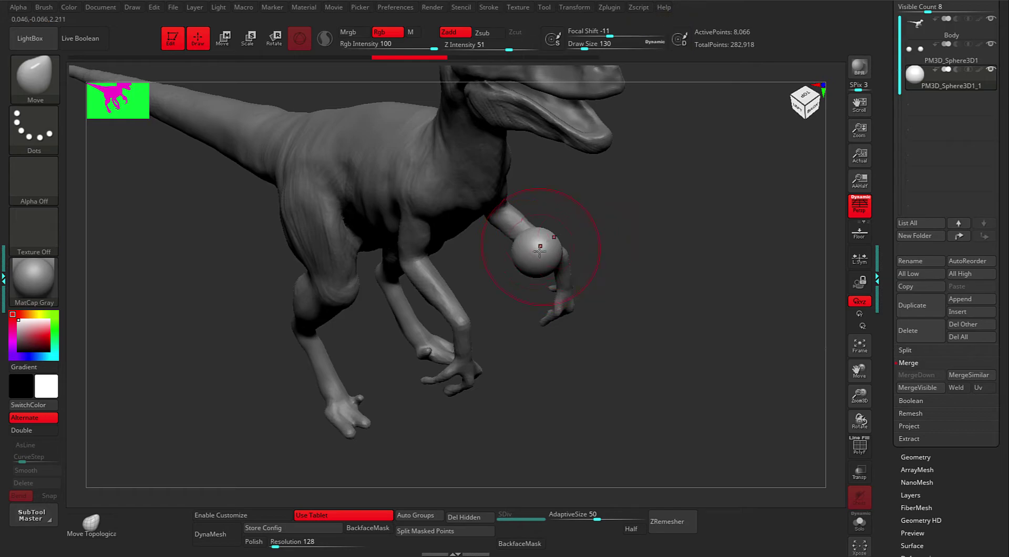
{"action": "left_click_drag", "start_coordinate": [617, 227], "coordinate": [626, 232]}
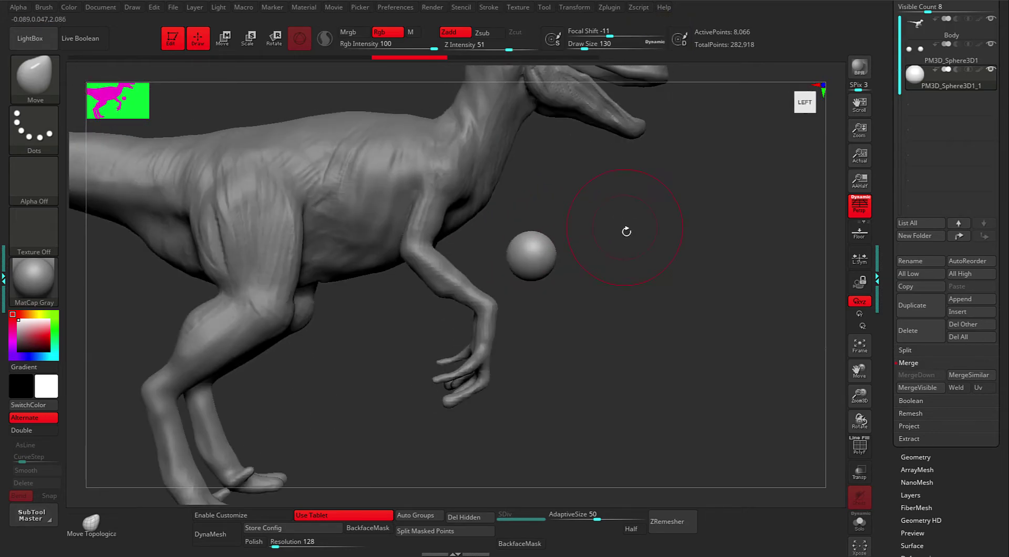
{"action": "key", "text": "space"}
{"action": "key", "text": "space"}
{"action": "left_click_drag", "start_coordinate": [558, 263], "coordinate": [598, 277]}
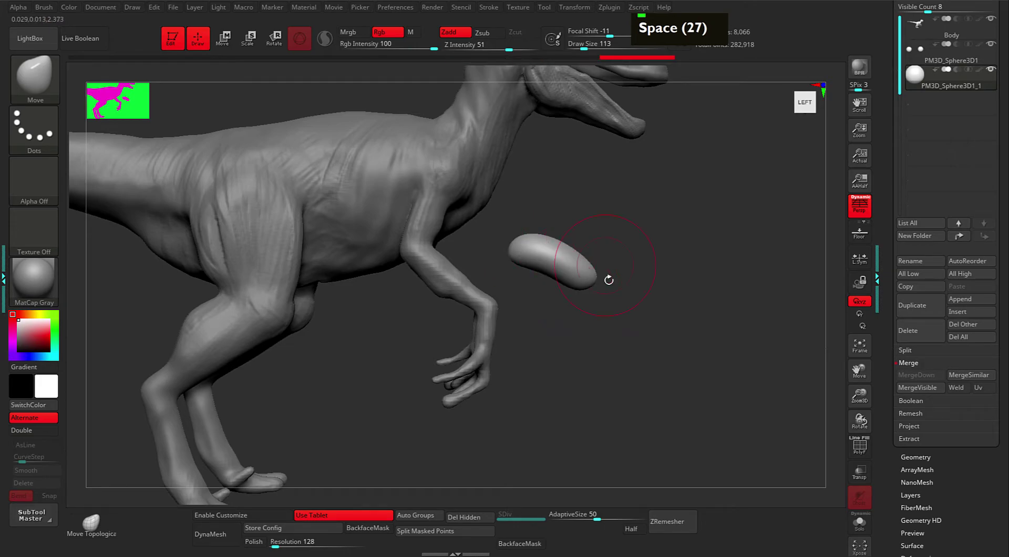
{"action": "left_click_drag", "start_coordinate": [604, 282], "coordinate": [587, 278], "text": "shift"}
- DynaMesh the curved shape at resolution 32
{"action": "left_click_drag", "start_coordinate": [657, 299], "coordinate": [610, 285], "text": "alt"}
{"action": "left_click_drag", "start_coordinate": [913, 458], "coordinate": [913, 341]}
{"action": "left_click", "coordinate": [913, 341]}
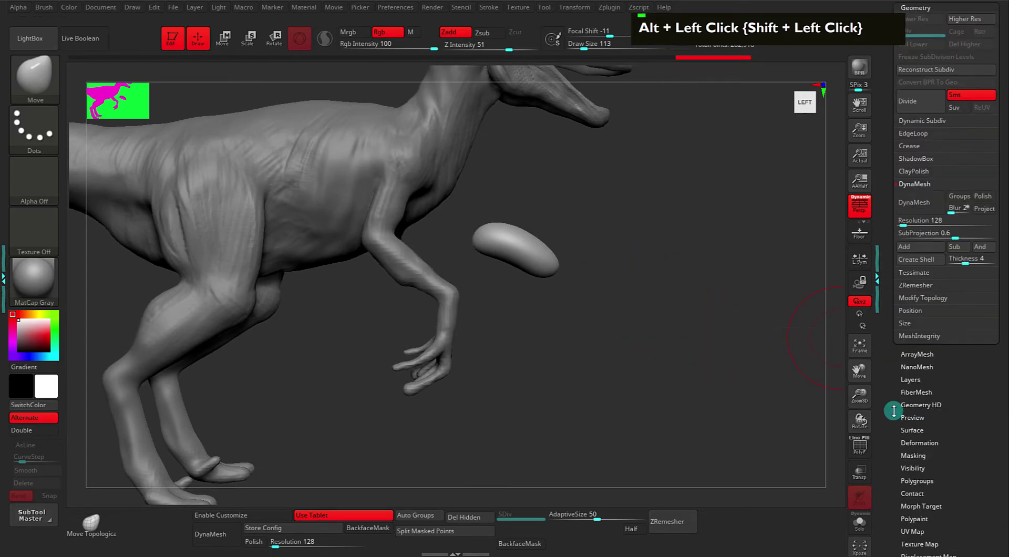
{"action": "left_click", "coordinate": [913, 220]}
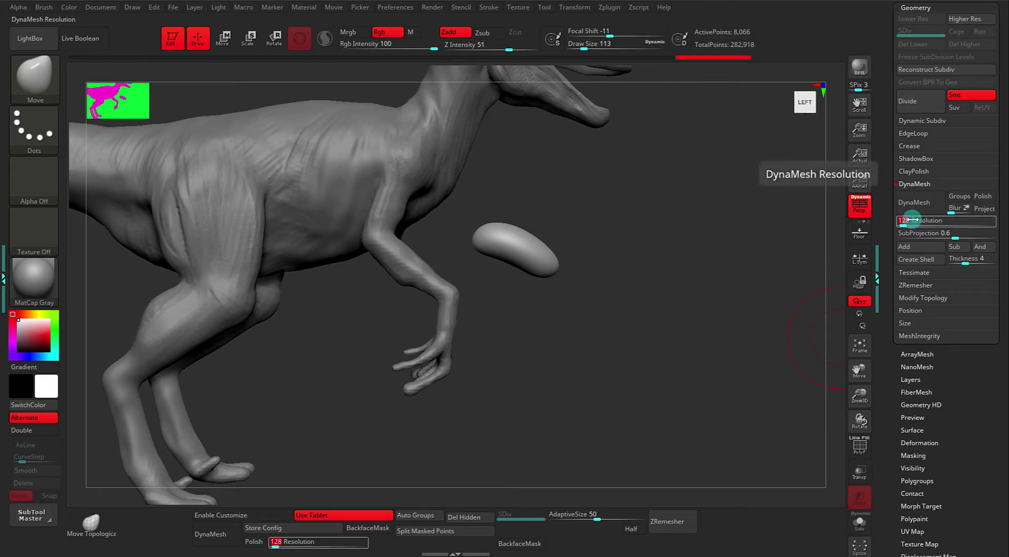
{"action": "type", "text": "32"}
{"action": "key", "text": "Return"}
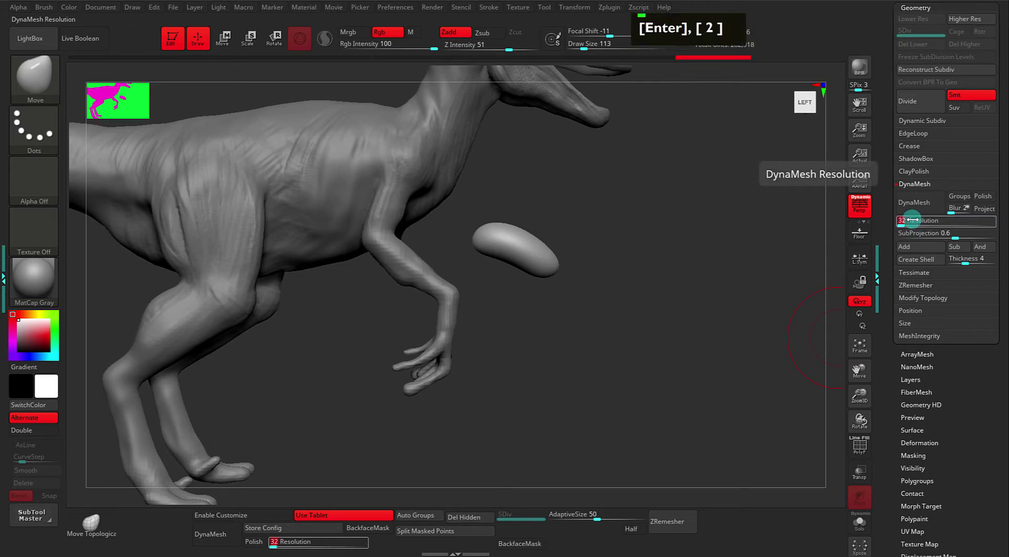
{"action": "left_click", "coordinate": [920, 209]}
- Taper the DynaMeshed shape into a claw with the Move brush at draw size 25, smoothing its faceted surface
{"action": "left_click_drag", "start_coordinate": [683, 276], "coordinate": [706, 278], "text": "alt"}
{"action": "key", "text": "space"}
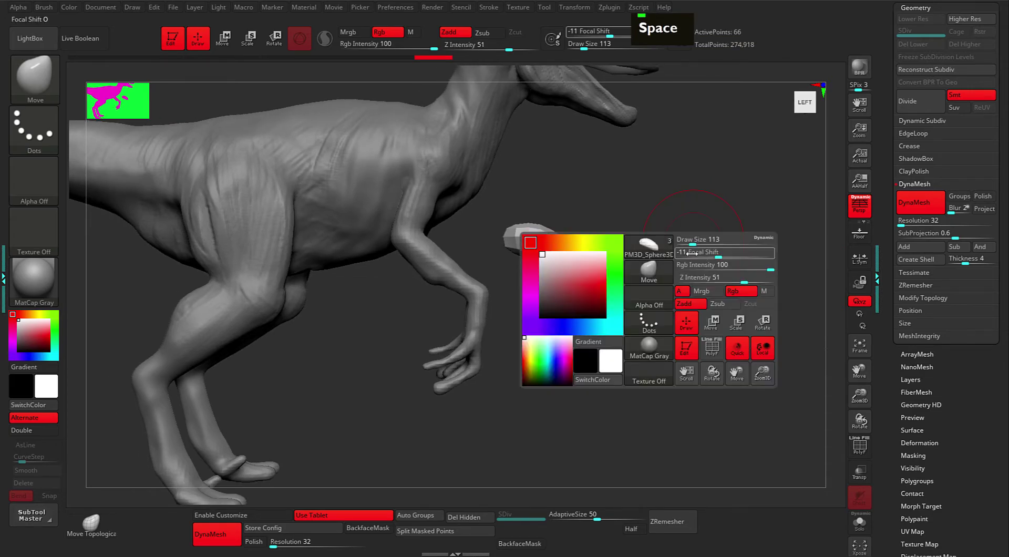
{"action": "mouse_move", "coordinate": [688, 237]}
{"action": "left_mouse_down"}
{"action": "mouse_move", "coordinate": [674, 235]}
{"action": "mouse_move", "coordinate": [696, 255]}
{"action": "mouse_move", "coordinate": [604, 260]}
{"action": "mouse_move", "coordinate": [576, 277]}
{"action": "left_mouse_up"}
{"action": "key", "text": "space"}
{"action": "left_click_drag", "start_coordinate": [567, 240], "coordinate": [559, 242], "text": "shift"}
{"action": "key", "text": "shift"}
{"action": "key", "text": "shift"}
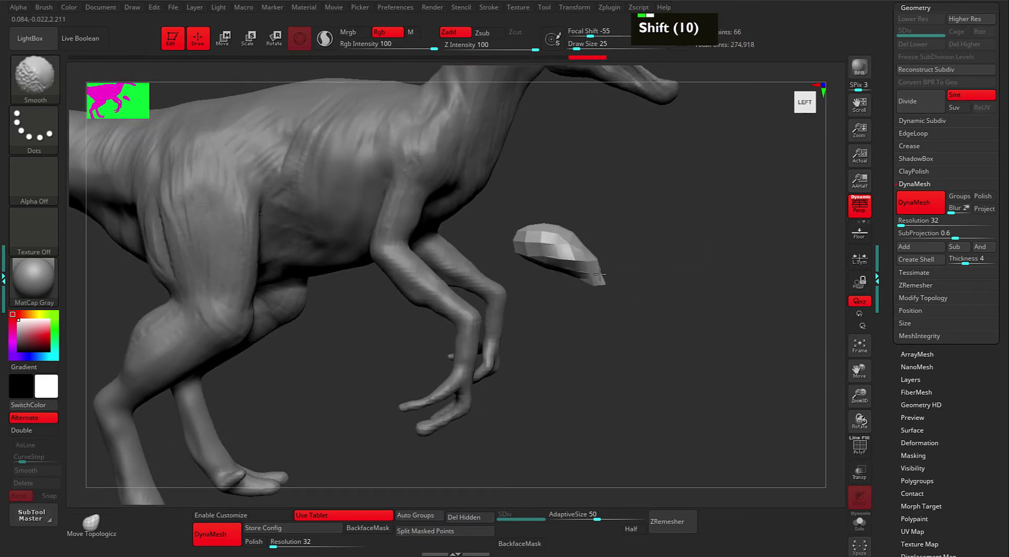
{"action": "left_click_drag", "start_coordinate": [565, 265], "coordinate": [546, 271], "text": "shift"}
{"action": "mouse_move", "coordinate": [635, 261]}
{"action": "left_mouse_down"}
{"action": "mouse_move", "coordinate": [639, 246]}
{"action": "mouse_move", "coordinate": [590, 271]}
{"action": "mouse_move", "coordinate": [559, 260]}
{"action": "mouse_move", "coordinate": [562, 272]}
{"action": "left_mouse_up"}
{"action": "mouse_move", "coordinate": [683, 243]}
{"action": "left_mouse_down"}
{"action": "mouse_move", "coordinate": [644, 338]}
{"action": "mouse_move", "coordinate": [635, 338]}
{"action": "left_mouse_up"}
- Slim the claw from the front with the Move brush at draw size 49 and smooth its tip and underside
{"action": "key", "text": "space"}
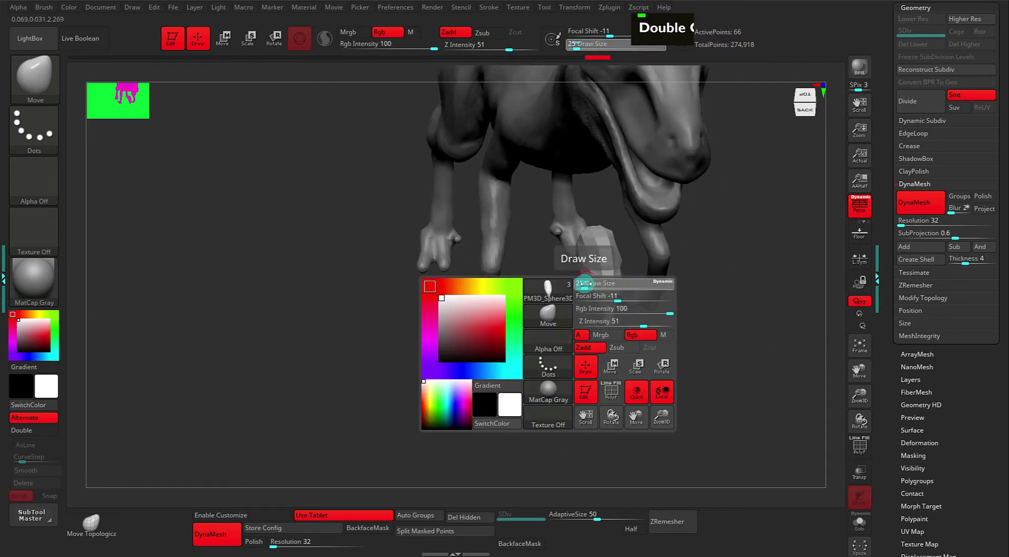
{"action": "left_click_drag", "start_coordinate": [586, 284], "coordinate": [589, 281]}
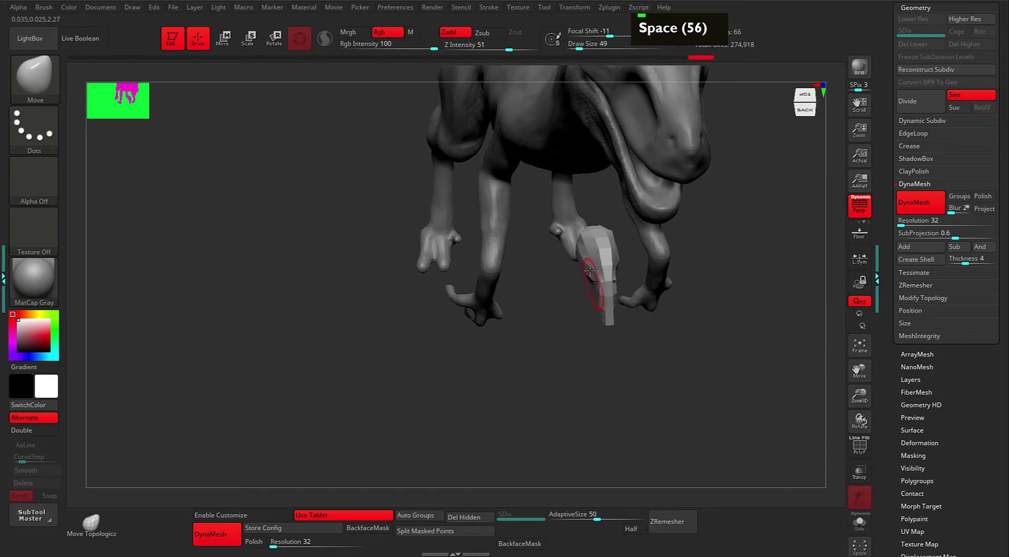
{"action": "mouse_move", "coordinate": [585, 272]}
{"action": "left_mouse_down"}
{"action": "mouse_move", "coordinate": [590, 284]}
{"action": "mouse_move", "coordinate": [591, 273]}
{"action": "left_mouse_up"}
{"action": "left_click", "coordinate": [622, 291], "text": "shift"}
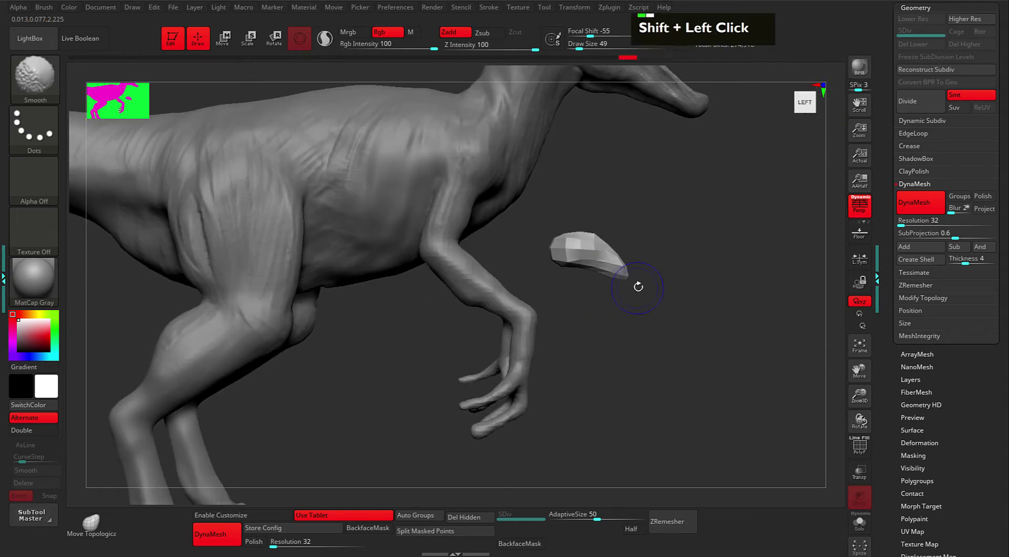
{"action": "left_click", "coordinate": [619, 285], "text": "shift"}
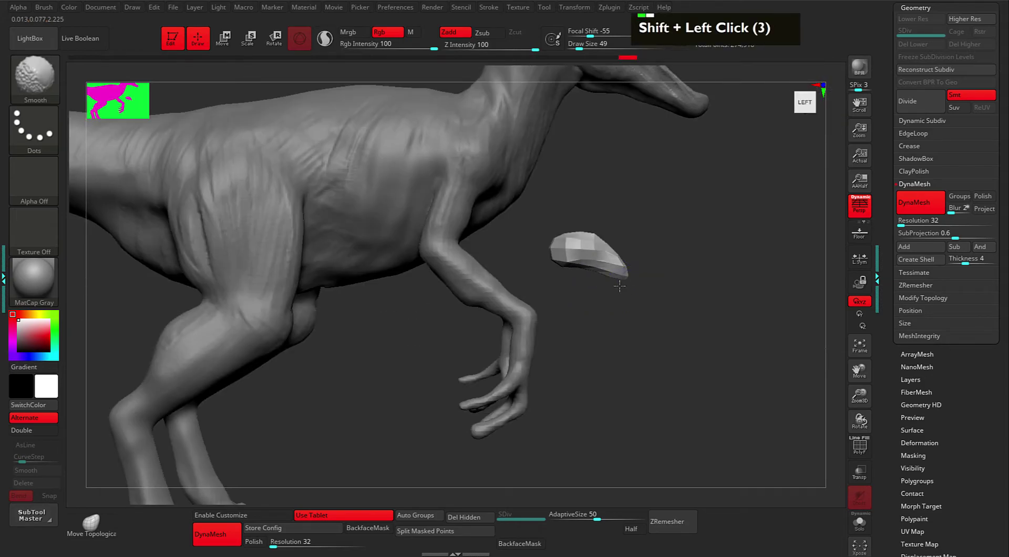
{"action": "left_click", "coordinate": [587, 262], "text": "shift"}
{"action": "left_click_drag", "start_coordinate": [576, 266], "coordinate": [595, 272], "text": "shift"}
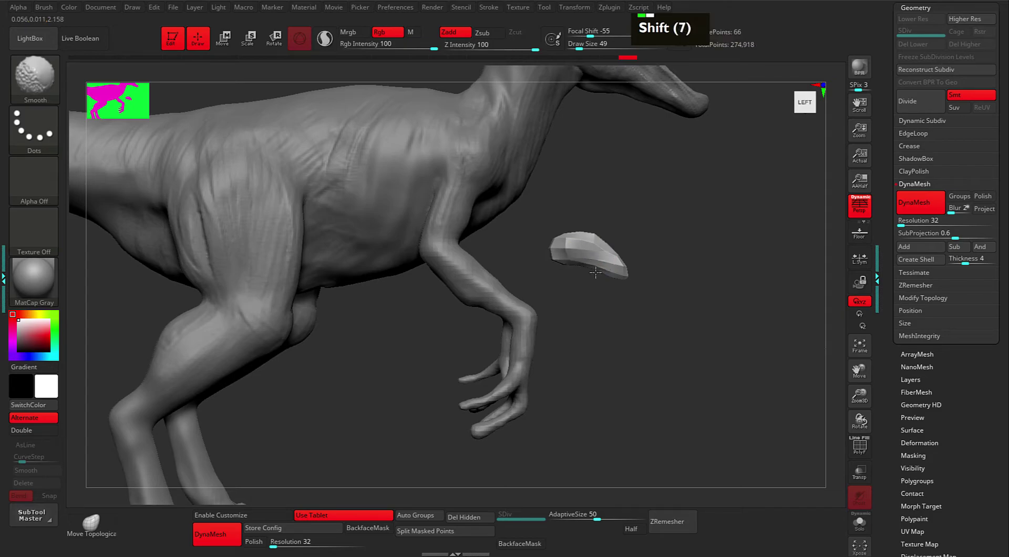
{"action": "mouse_move", "coordinate": [671, 295]}
{"action": "left_mouse_down", "text": "alt"}
{"action": "mouse_move", "coordinate": [680, 288]}
{"action": "mouse_move", "coordinate": [671, 295]}
{"action": "mouse_move", "coordinate": [667, 282]}
{"action": "mouse_move", "coordinate": [665, 308]}
{"action": "mouse_move", "coordinate": [651, 302]}
{"action": "left_mouse_up", "text": "alt"}
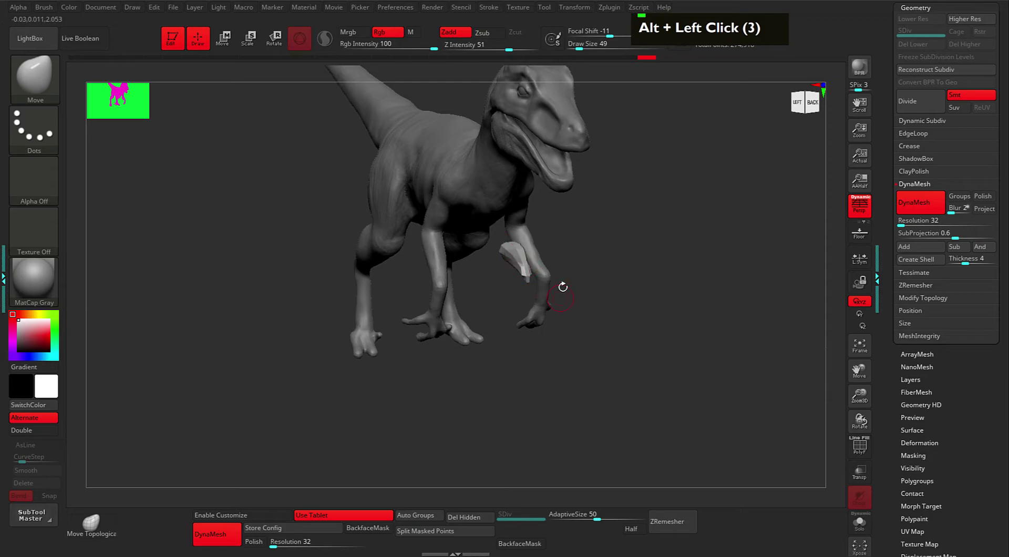
- Turn off X symmetry and place the claw on the tip of a front toe, moving, scaling and rotating it with the gizmo
{"action": "key", "text": "2"}
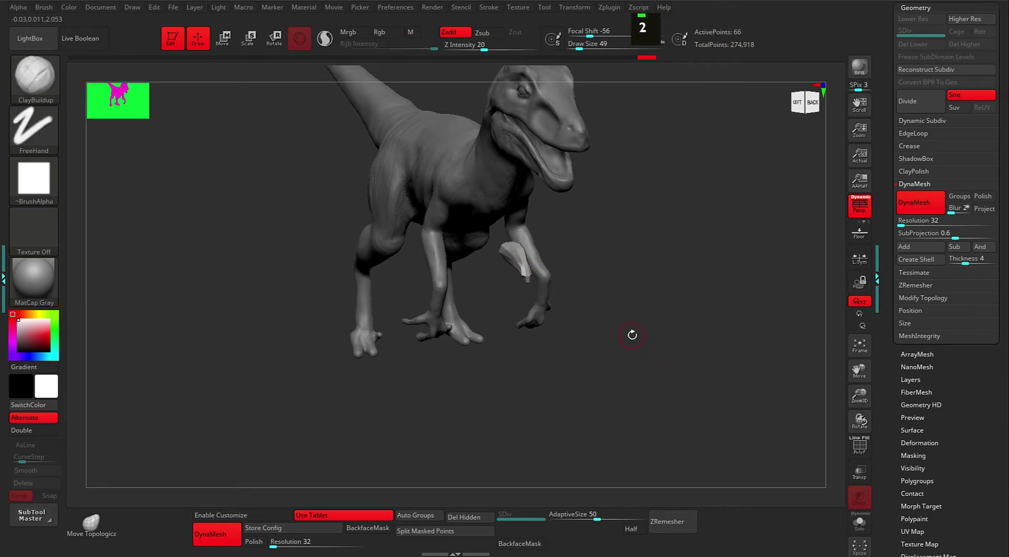
{"action": "key", "text": "w"}
{"action": "left_click_drag", "start_coordinate": [656, 331], "coordinate": [578, 329]}
{"action": "left_click_drag", "start_coordinate": [616, 202], "coordinate": [629, 309], "text": "alt"}
{"action": "key", "text": "x"}
{"action": "left_click_drag", "start_coordinate": [588, 281], "coordinate": [512, 314]}
{"action": "left_click_drag", "start_coordinate": [620, 305], "coordinate": [724, 276]}
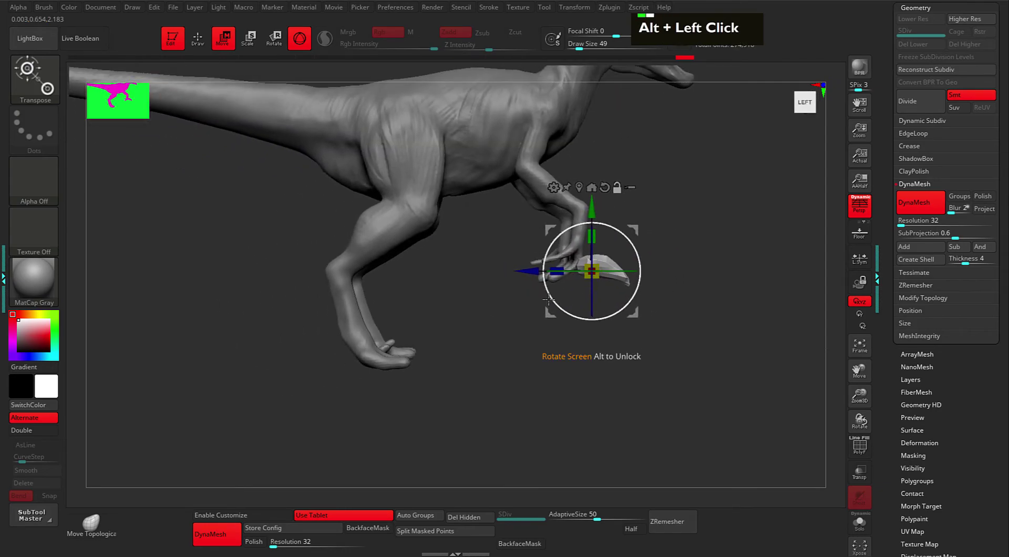
{"action": "left_click_drag", "start_coordinate": [626, 222], "coordinate": [442, 325]}
{"action": "left_click_drag", "start_coordinate": [519, 342], "coordinate": [557, 279], "text": "alt"}
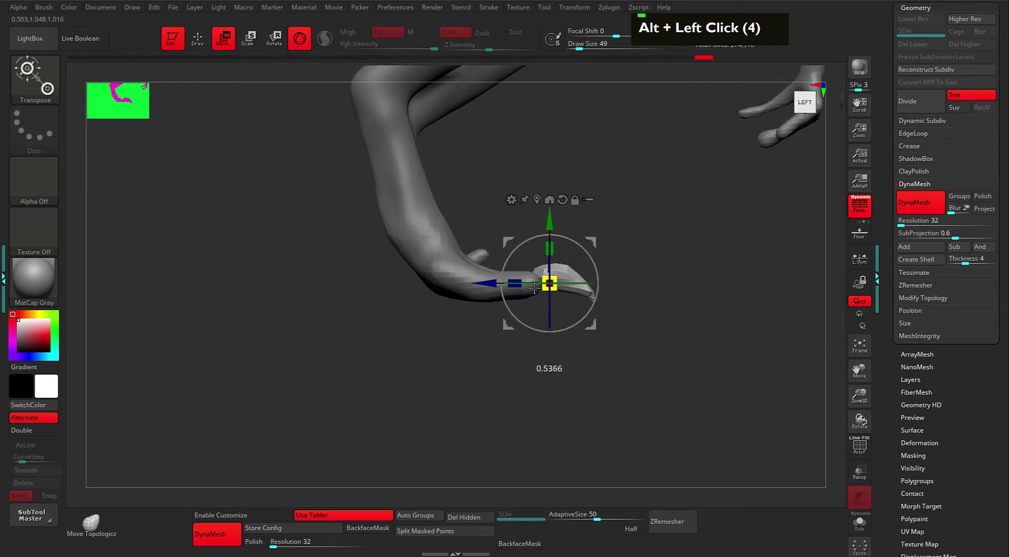
{"action": "left_click_drag", "start_coordinate": [636, 271], "coordinate": [590, 247], "text": "alt"}
{"action": "mouse_move", "coordinate": [669, 223]}
{"action": "left_mouse_down"}
{"action": "mouse_move", "coordinate": [637, 304]}
{"action": "mouse_move", "coordinate": [725, 345]}
{"action": "mouse_move", "coordinate": [683, 346]}
{"action": "mouse_move", "coordinate": [696, 353]}
{"action": "mouse_move", "coordinate": [689, 313]}
{"action": "mouse_move", "coordinate": [686, 360]}
{"action": "mouse_move", "coordinate": [694, 282]}
{"action": "mouse_move", "coordinate": [690, 363]}
{"action": "left_mouse_up"}
- Make the Body subtool active and isolate its lower legs and feet with the SelectLasso brush
{"action": "left_click_drag", "start_coordinate": [785, 344], "coordinate": [841, 173], "text": "alt"}
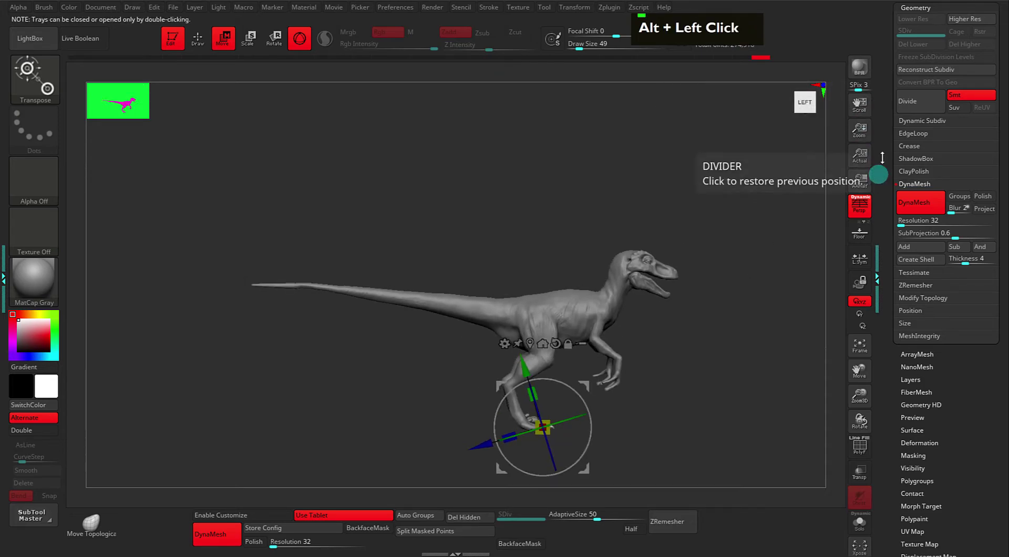
{"action": "scroll", "coordinate": [879, 178], "scroll_direction": "up", "scroll_amount": 10}
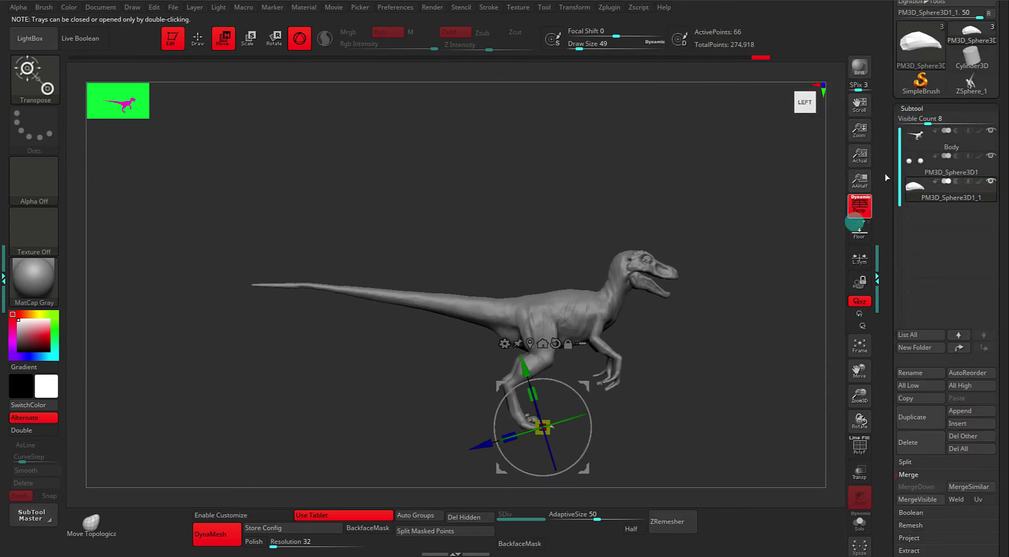
{"action": "left_click", "coordinate": [920, 150]}
{"action": "left_click_drag", "start_coordinate": [743, 349], "coordinate": [688, 309], "text": "alt"}
{"action": "key", "text": "ctrl+shift"}
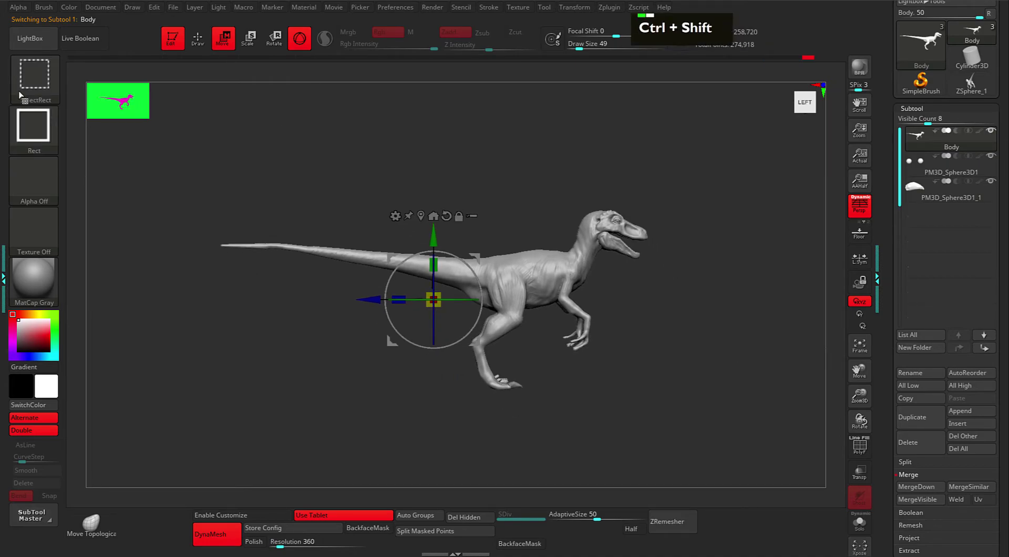
{"action": "left_click", "coordinate": [38, 86], "text": "ctrl+shift"}
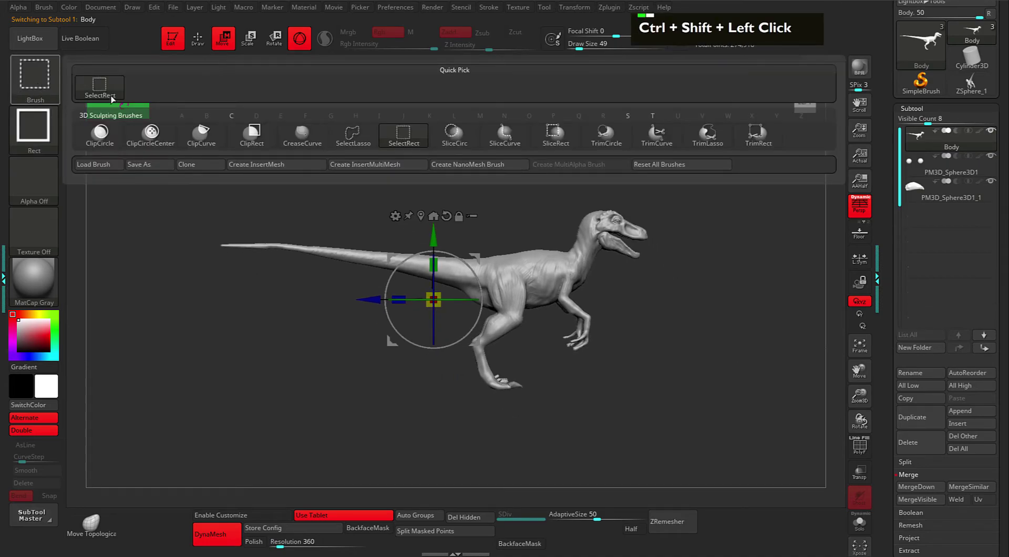
{"action": "left_click", "coordinate": [351, 146], "text": "ctrl+shift"}
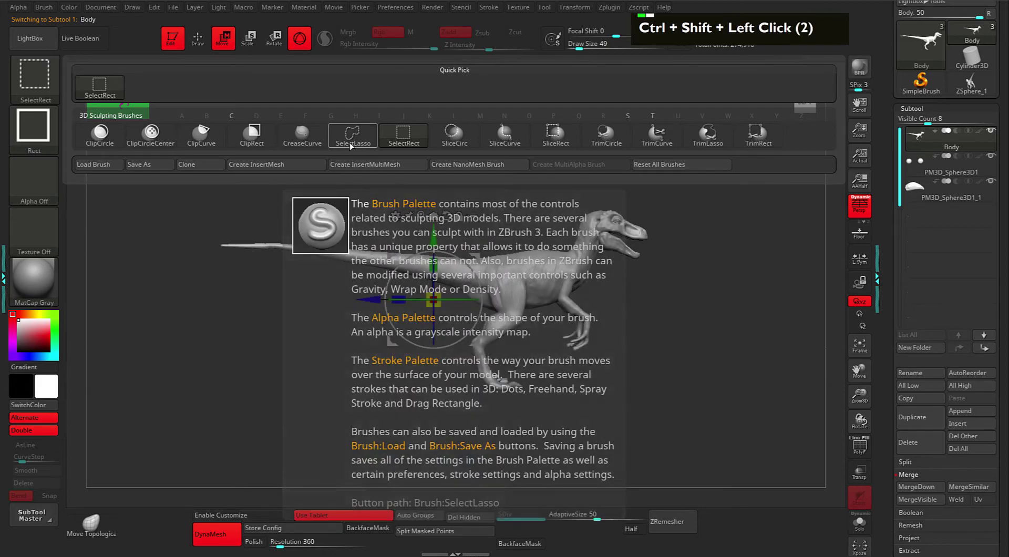
{"action": "left_click", "coordinate": [656, 213], "text": "alt"}
{"action": "left_click_drag", "start_coordinate": [655, 213], "coordinate": [662, 194], "text": "alt"}
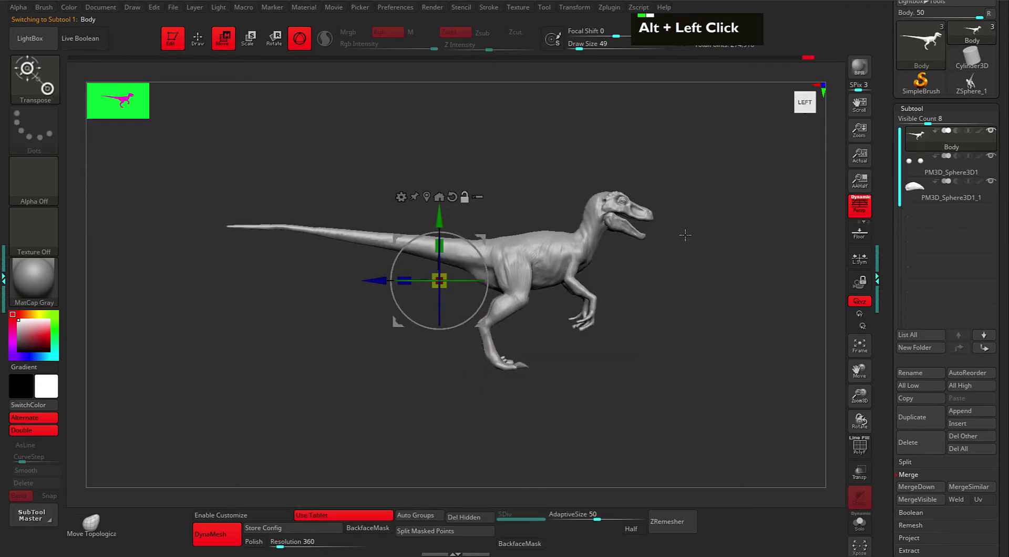
{"action": "key", "text": "ctrl+shift"}
{"action": "mouse_move", "coordinate": [525, 391]}
{"action": "left_mouse_down", "text": "ctrl+shift"}
{"action": "mouse_move", "coordinate": [463, 375]}
{"action": "mouse_move", "coordinate": [454, 354]}
{"action": "mouse_move", "coordinate": [467, 308]}
{"action": "mouse_move", "coordinate": [527, 304]}
{"action": "mouse_move", "coordinate": [572, 369]}
{"action": "mouse_move", "coordinate": [592, 374]}
{"action": "mouse_move", "coordinate": [593, 331]}
{"action": "mouse_move", "coordinate": [604, 362]}
{"action": "mouse_move", "coordinate": [643, 383]}
{"action": "mouse_move", "coordinate": [623, 400]}
{"action": "mouse_move", "coordinate": [604, 343]}
{"action": "left_mouse_up", "text": "ctrl+shift"}
{"action": "left_click", "coordinate": [624, 400], "text": "alt"}
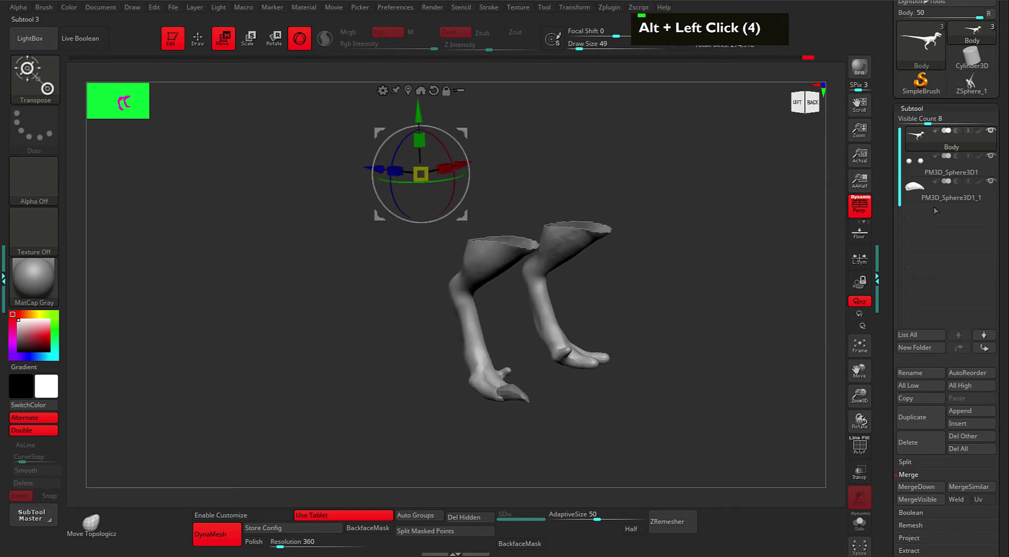
- Reselect the claw subtool PM3D_Sphere3D1_1 and adjust its size, sideways position and rotation to follow the toe
{"action": "left_click_drag", "start_coordinate": [782, 306], "coordinate": [495, 219], "text": "alt"}
{"action": "mouse_move", "coordinate": [631, 252]}
{"action": "left_mouse_down"}
{"action": "mouse_move", "coordinate": [676, 280]}
{"action": "mouse_move", "coordinate": [597, 227]}
{"action": "mouse_move", "coordinate": [640, 257]}
{"action": "left_mouse_up"}
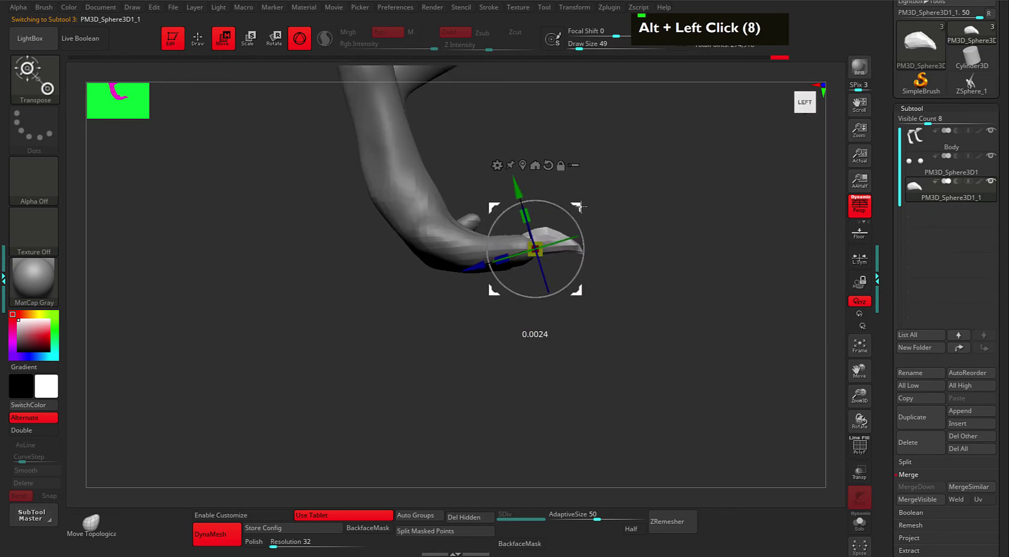
{"action": "left_click_drag", "start_coordinate": [578, 206], "coordinate": [592, 232]}
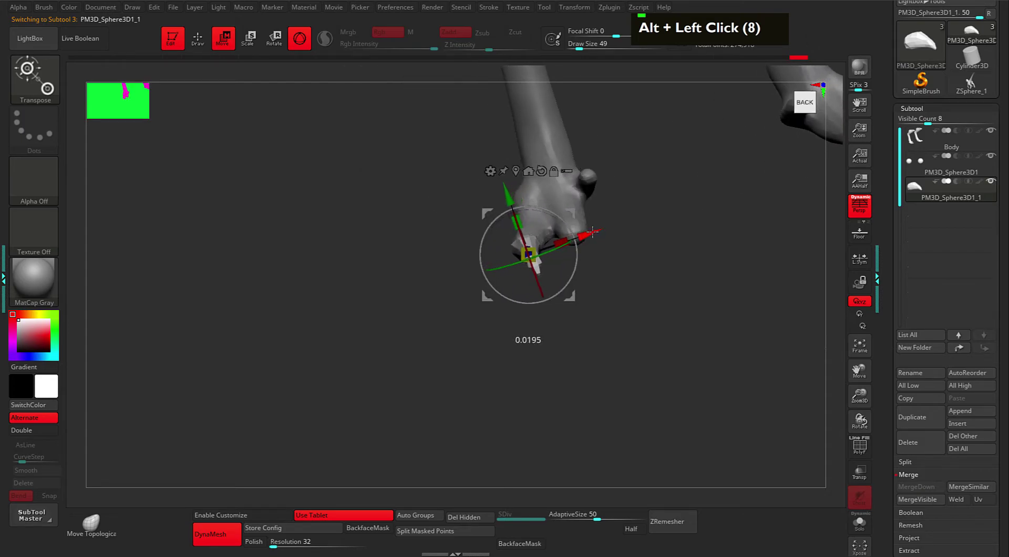
{"action": "left_click_drag", "start_coordinate": [655, 275], "coordinate": [561, 261]}
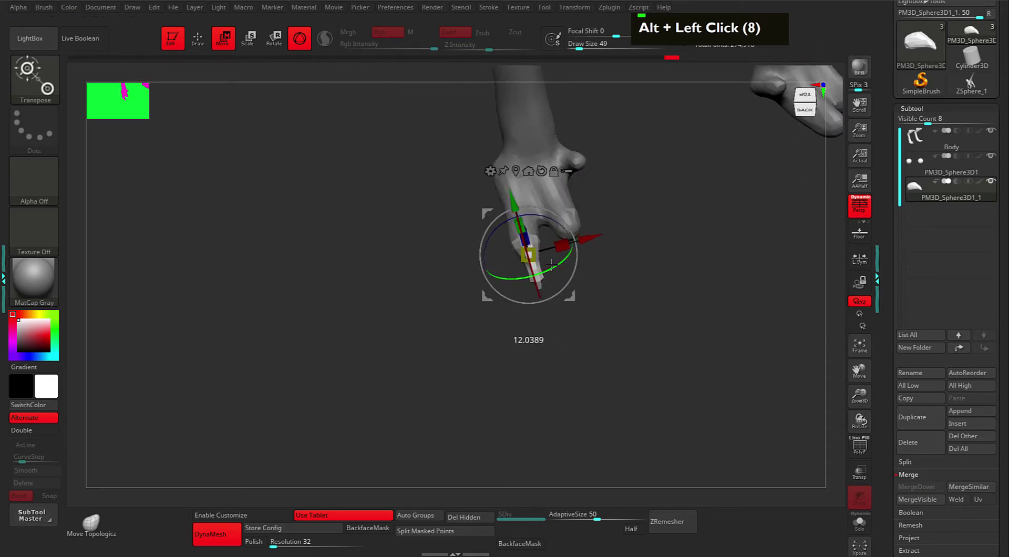
- Duplicate the claw within its subtool onto the neighbouring front toe and rotate the copy to align with it
{"action": "mouse_move", "coordinate": [610, 253]}
{"action": "left_mouse_down", "text": "alt"}
{"action": "mouse_move", "coordinate": [622, 283]}
{"action": "mouse_move", "coordinate": [570, 273]}
{"action": "mouse_move", "coordinate": [605, 266]}
{"action": "mouse_move", "coordinate": [669, 286]}
{"action": "mouse_move", "coordinate": [584, 285]}
{"action": "left_mouse_up", "text": "alt"}
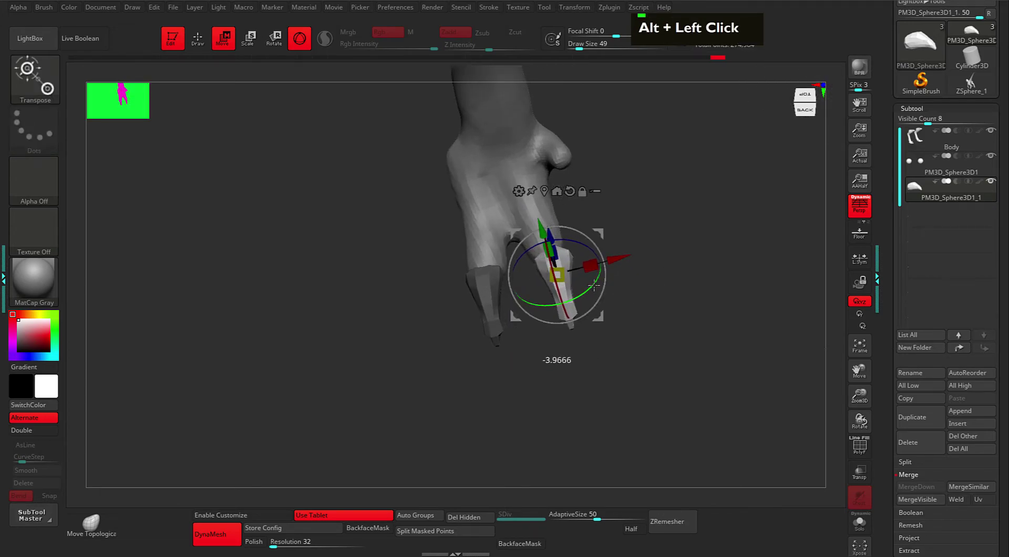
{"action": "left_click_drag", "start_coordinate": [653, 292], "coordinate": [604, 295], "text": "alt"}
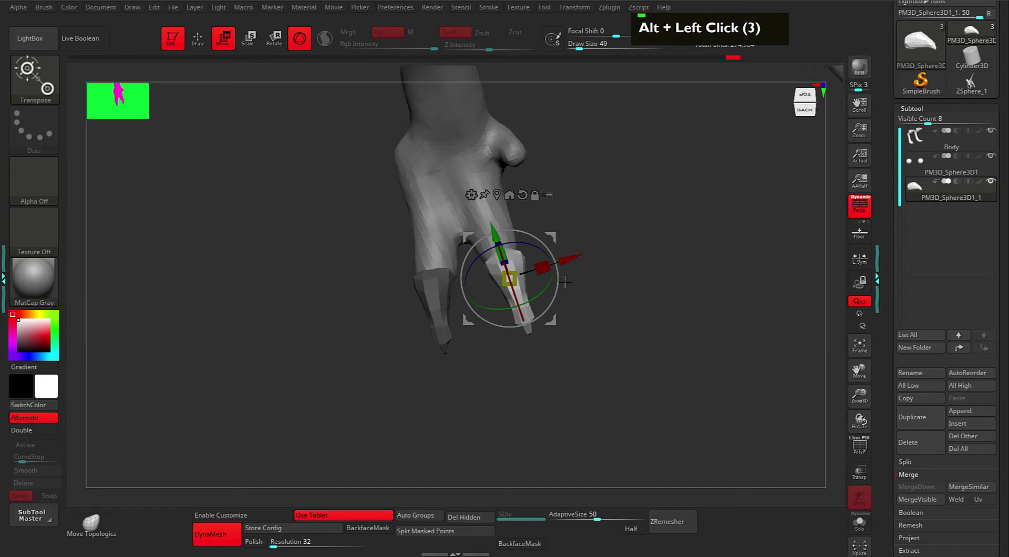
{"action": "left_click_drag", "start_coordinate": [564, 256], "coordinate": [571, 256]}
{"action": "left_click_drag", "start_coordinate": [647, 344], "coordinate": [709, 359], "text": "alt"}
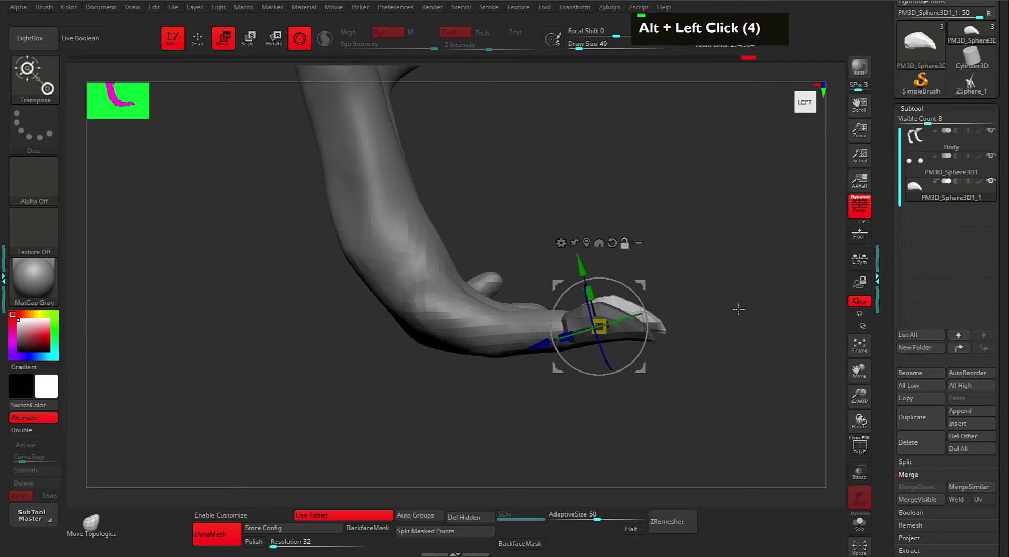
- Add a third claw copy on the raised inner toe, then scale and rotate it to point along that toe
{"action": "left_click", "coordinate": [599, 410], "text": "ctrl+shift"}
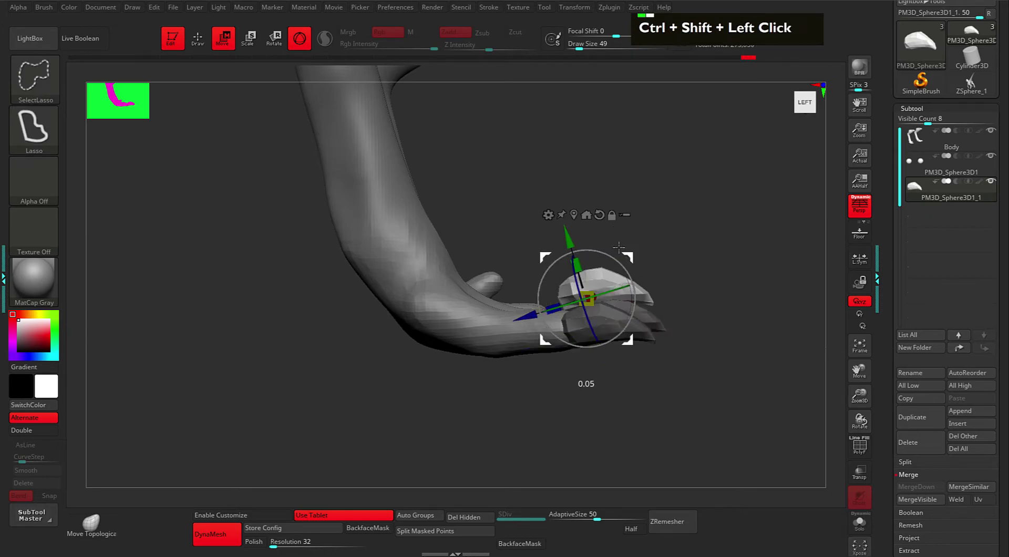
{"action": "mouse_move", "coordinate": [613, 261]}
{"action": "left_mouse_down"}
{"action": "mouse_move", "coordinate": [560, 234]}
{"action": "mouse_move", "coordinate": [648, 301]}
{"action": "mouse_move", "coordinate": [589, 255]}
{"action": "mouse_move", "coordinate": [650, 295]}
{"action": "mouse_move", "coordinate": [620, 234]}
{"action": "mouse_move", "coordinate": [627, 255]}
{"action": "left_mouse_up"}
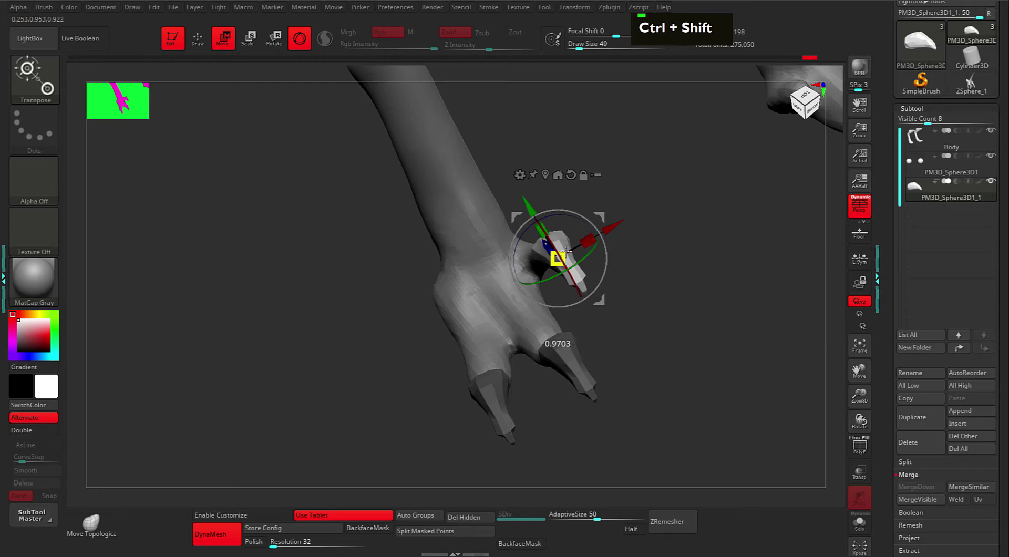
{"action": "left_click_drag", "start_coordinate": [580, 278], "coordinate": [588, 255]}
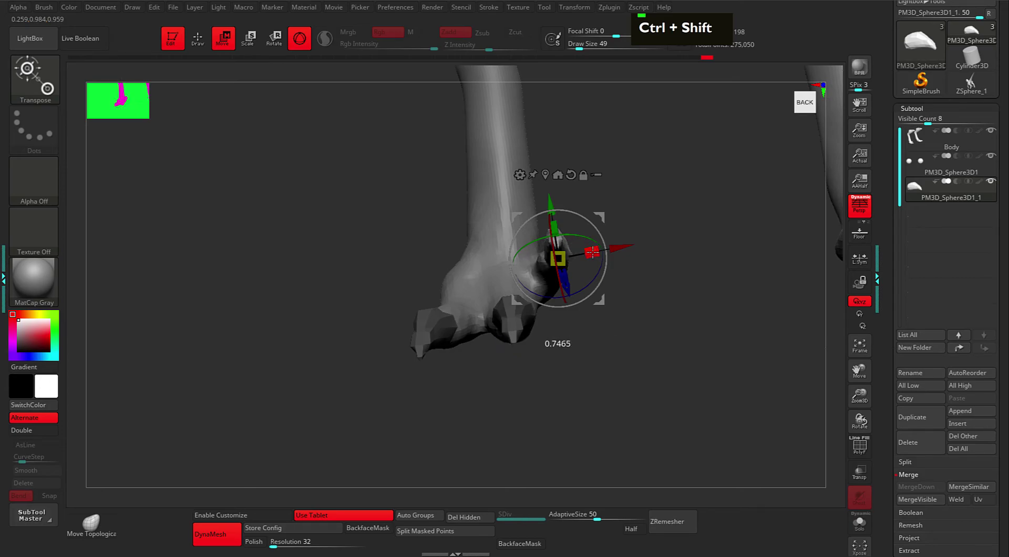
{"action": "left_click_drag", "start_coordinate": [629, 356], "coordinate": [655, 411]}
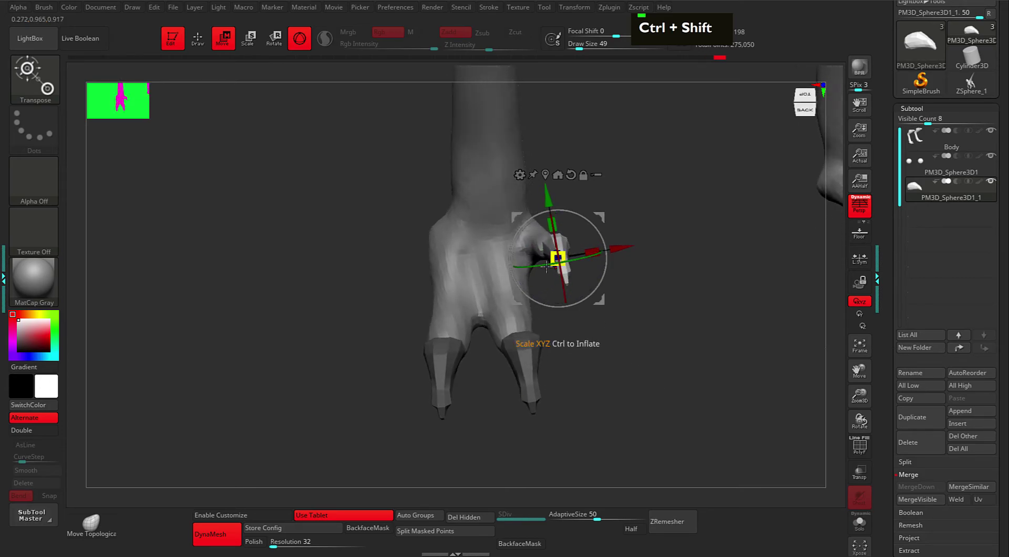
{"action": "left_click_drag", "start_coordinate": [722, 337], "coordinate": [634, 347], "text": "alt"}
{"action": "left_click_drag", "start_coordinate": [764, 300], "coordinate": [700, 309], "text": "alt"}
{"action": "left_click_drag", "start_coordinate": [541, 322], "coordinate": [679, 344], "text": "alt"}
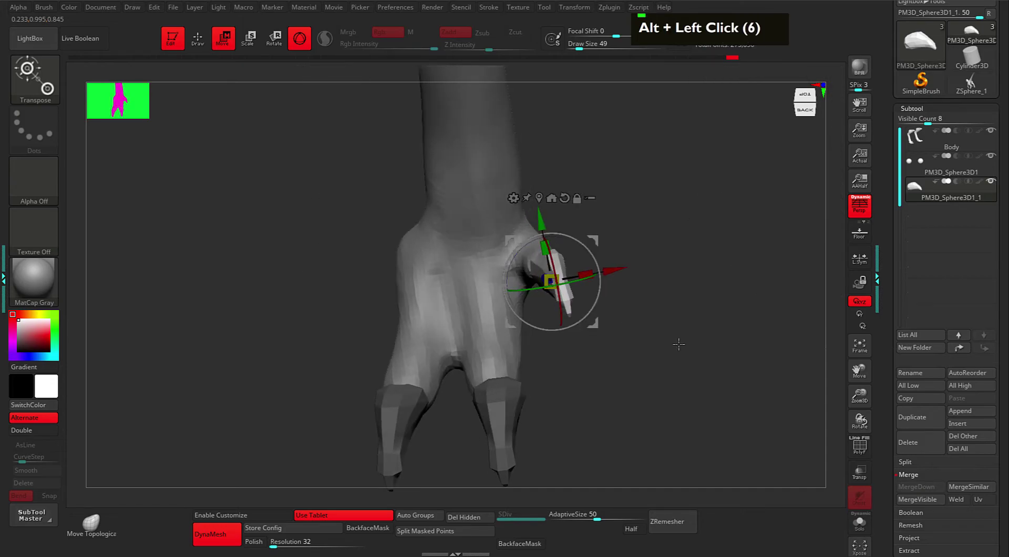
- Fit the third claw's base around the inner toe with the Move brush at draw size 25 and clear the mask from the claws
{"action": "key", "text": "q"}
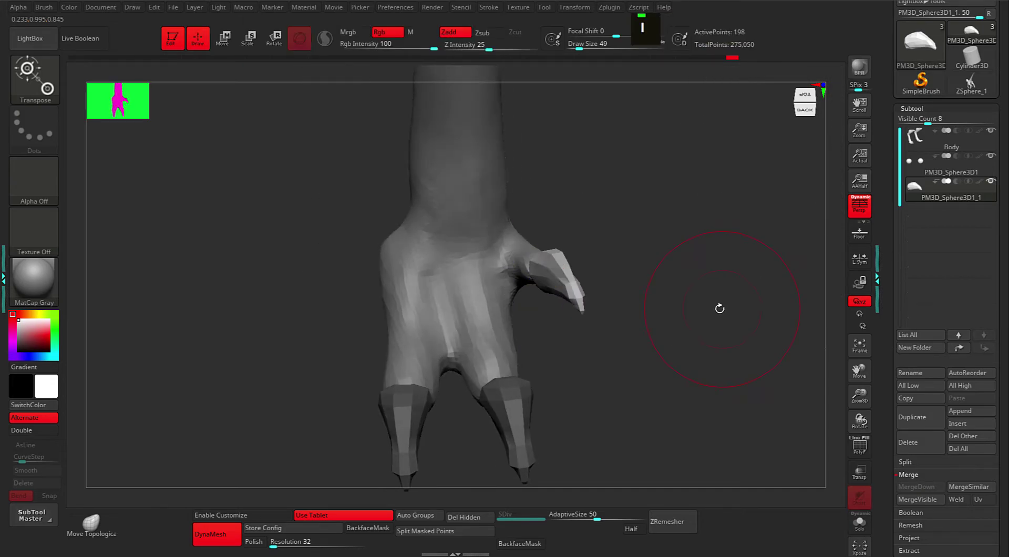
{"action": "key", "text": "space"}
{"action": "mouse_move", "coordinate": [708, 300]}
{"action": "left_mouse_down"}
{"action": "mouse_move", "coordinate": [687, 286]}
{"action": "mouse_move", "coordinate": [584, 268]}
{"action": "mouse_move", "coordinate": [594, 266]}
{"action": "left_mouse_up"}
{"action": "key", "text": "1"}
{"action": "key", "text": "space"}
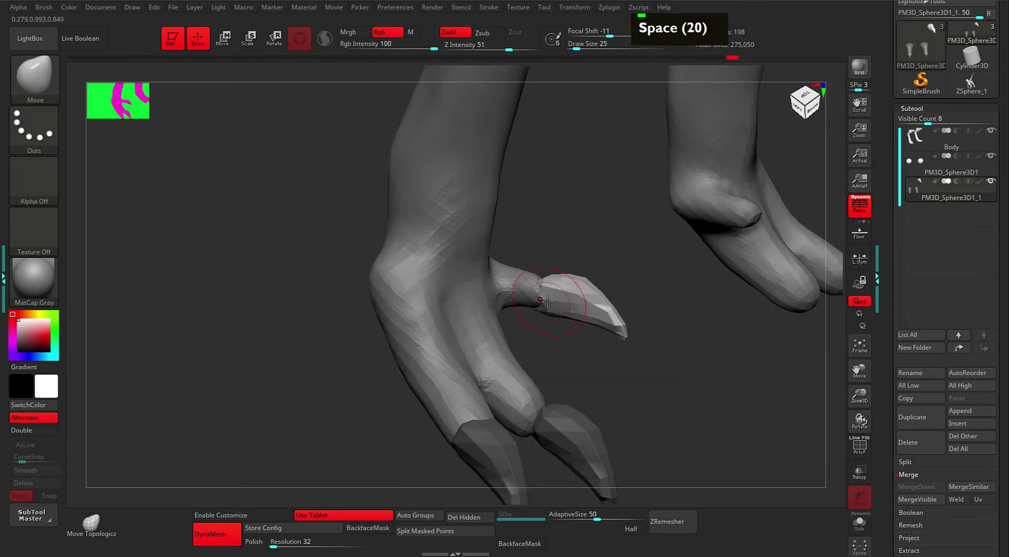
{"action": "left_click_drag", "start_coordinate": [583, 268], "coordinate": [578, 292]}
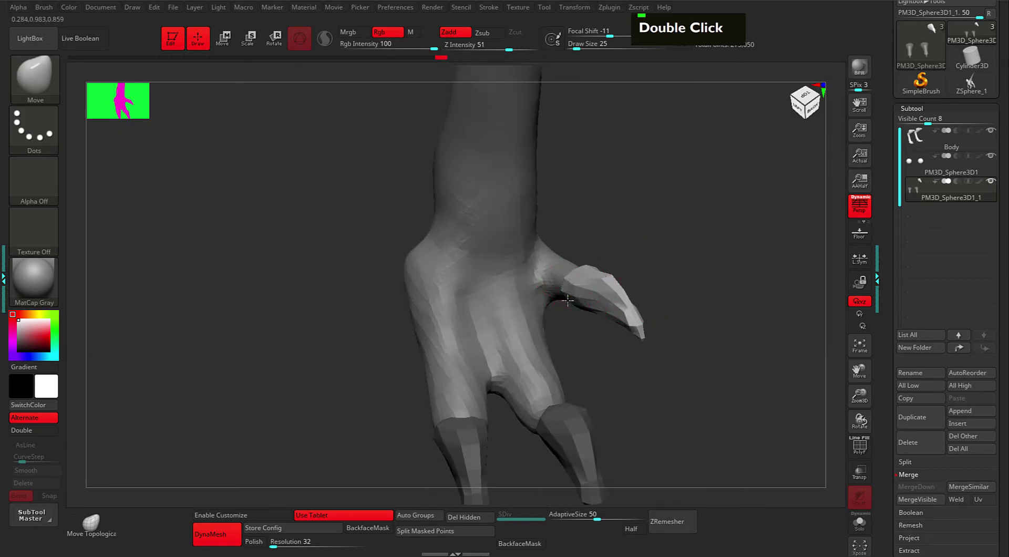
{"action": "mouse_move", "coordinate": [697, 327]}
{"action": "left_mouse_down", "text": "alt"}
{"action": "mouse_move", "coordinate": [683, 335]}
{"action": "mouse_move", "coordinate": [687, 376]}
{"action": "mouse_move", "coordinate": [642, 334]}
{"action": "mouse_move", "coordinate": [660, 331]}
{"action": "mouse_move", "coordinate": [670, 283]}
{"action": "mouse_move", "coordinate": [675, 331]}
{"action": "mouse_move", "coordinate": [621, 314]}
{"action": "mouse_move", "coordinate": [694, 329]}
{"action": "mouse_move", "coordinate": [648, 299]}
{"action": "mouse_move", "coordinate": [650, 387]}
{"action": "left_mouse_up", "text": "alt"}
{"action": "left_click", "coordinate": [637, 311], "text": "ctrl"}
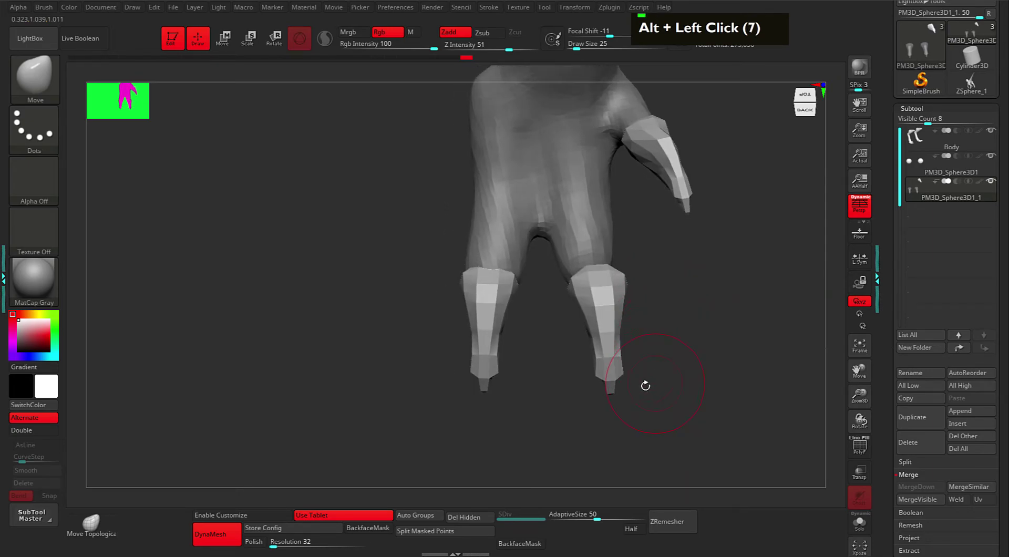
{"action": "key", "text": "w"}
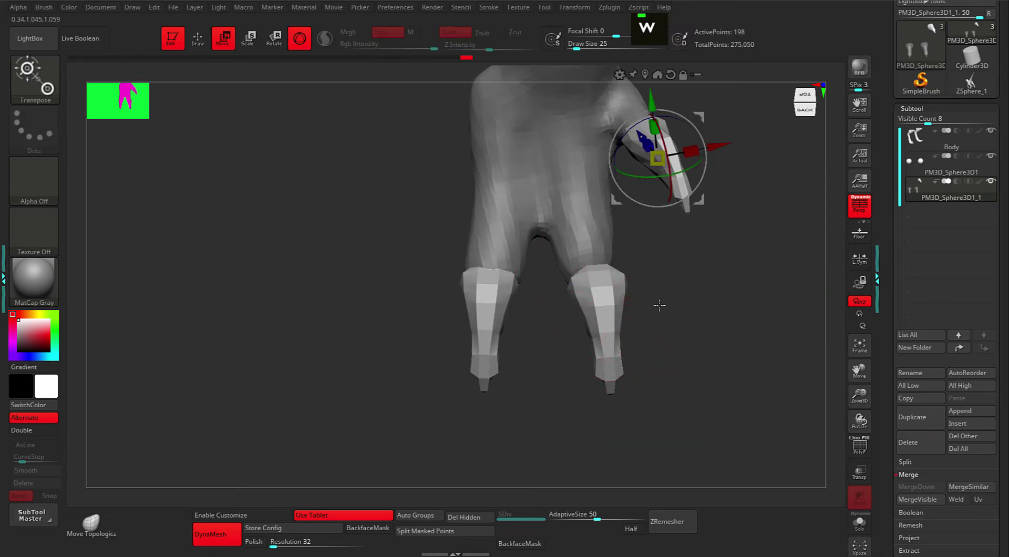
{"action": "mouse_move", "coordinate": [702, 156]}
{"action": "left_mouse_down"}
{"action": "mouse_move", "coordinate": [672, 157]}
{"action": "mouse_move", "coordinate": [702, 155]}
{"action": "left_mouse_up"}
{"action": "key", "text": "ctrl+z"}
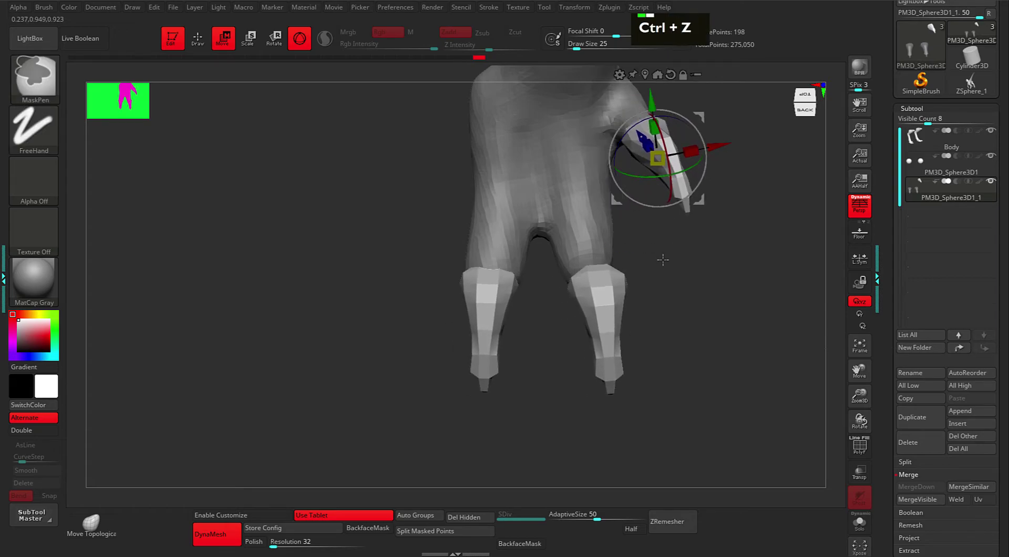
- Mask every claw except the front one nearest the raised inner toe, and shift that claw sideways onto its toe
{"action": "left_click_drag", "start_coordinate": [664, 254], "coordinate": [682, 322], "text": "alt"}
{"action": "mouse_move", "coordinate": [550, 463]}
{"action": "left_mouse_down", "text": "ctrl"}
{"action": "mouse_move", "coordinate": [581, 448]}
{"action": "mouse_move", "coordinate": [663, 288]}
{"action": "left_mouse_up", "text": "ctrl"}
{"action": "mouse_move", "coordinate": [683, 338]}
{"action": "left_mouse_down", "text": "alt"}
{"action": "mouse_move", "coordinate": [704, 339]}
{"action": "mouse_move", "coordinate": [623, 350]}
{"action": "mouse_move", "coordinate": [664, 333]}
{"action": "left_mouse_up", "text": "alt"}
{"action": "left_click", "coordinate": [649, 343], "text": "alt"}
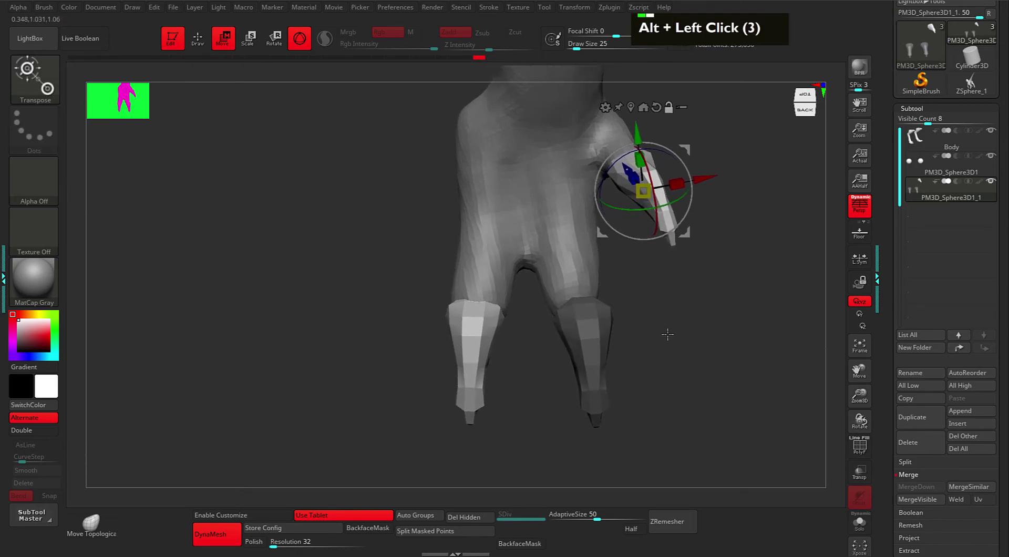
{"action": "key", "text": "ctrl"}
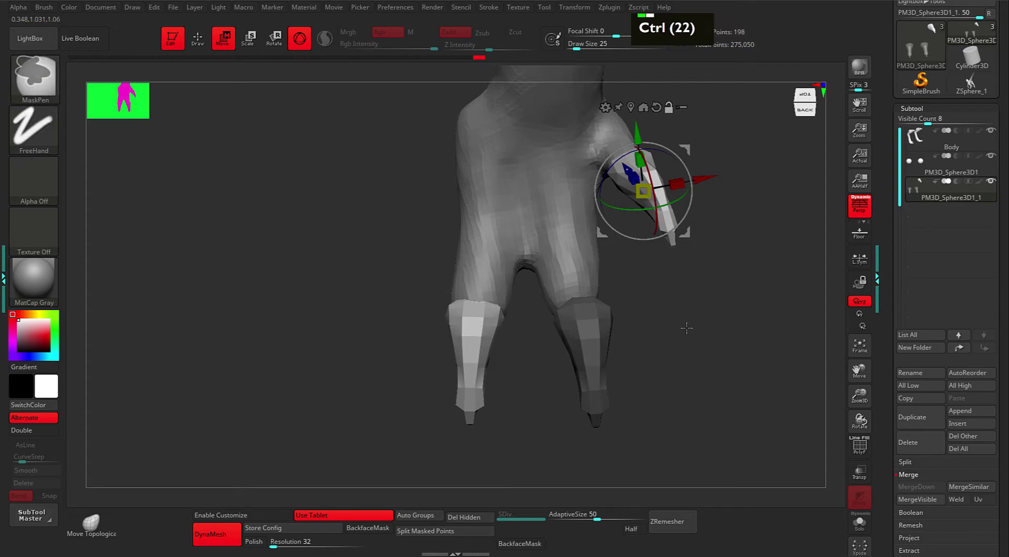
{"action": "left_click", "coordinate": [685, 328], "text": "ctrl"}
{"action": "left_click_drag", "start_coordinate": [685, 328], "coordinate": [670, 324], "text": "alt"}
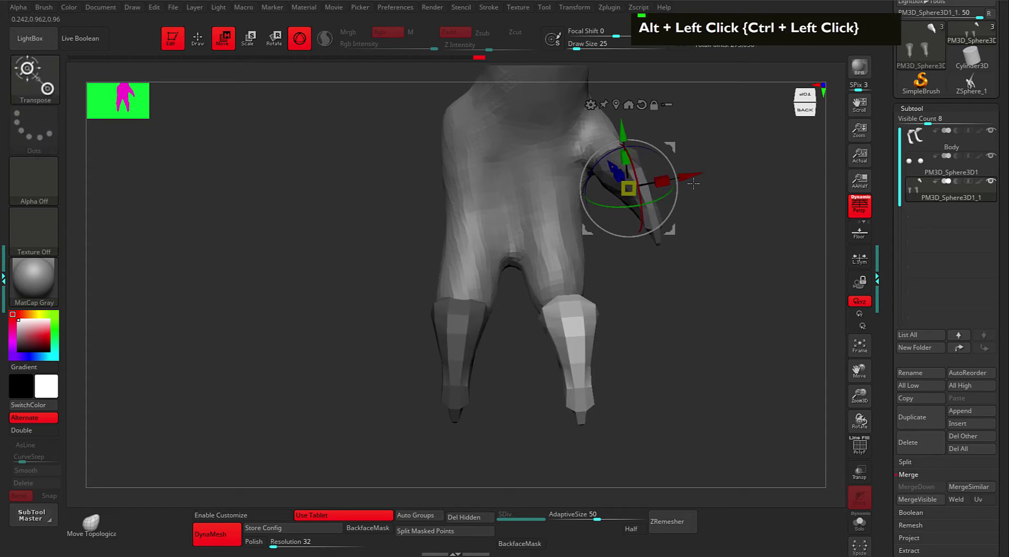
{"action": "left_click_drag", "start_coordinate": [692, 175], "coordinate": [683, 175]}
- Shape the upper base of the unmasked front claw around its toe with the Move brush
{"action": "key", "text": "q"}
{"action": "left_click", "coordinate": [669, 295], "text": "alt"}
{"action": "left_click", "coordinate": [586, 310], "text": "alt"}
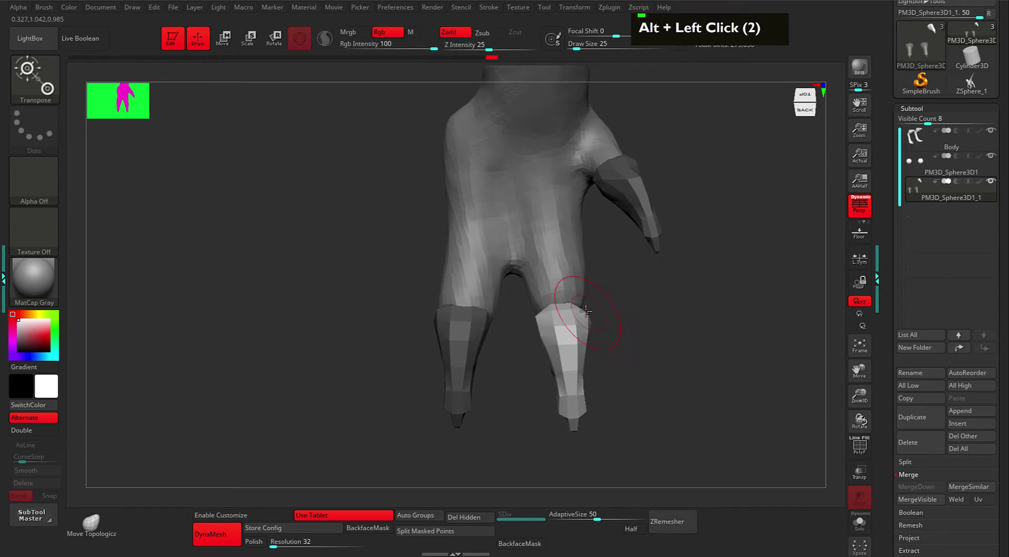
{"action": "mouse_move", "coordinate": [584, 293]}
{"action": "left_mouse_down"}
{"action": "mouse_move", "coordinate": [669, 342]}
{"action": "mouse_move", "coordinate": [634, 310]}
{"action": "left_mouse_up"}
{"action": "key", "text": "ctrl+z"}
{"action": "key", "text": "i"}
{"action": "key", "text": "i"}
{"action": "left_click_drag", "start_coordinate": [681, 344], "coordinate": [630, 313]}
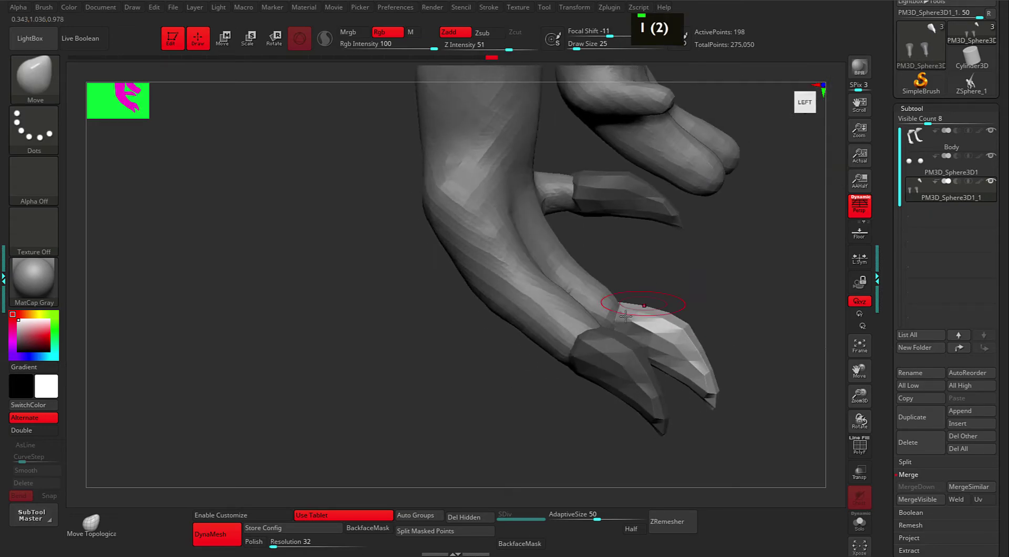
{"action": "left_click_drag", "start_coordinate": [685, 282], "coordinate": [612, 339]}
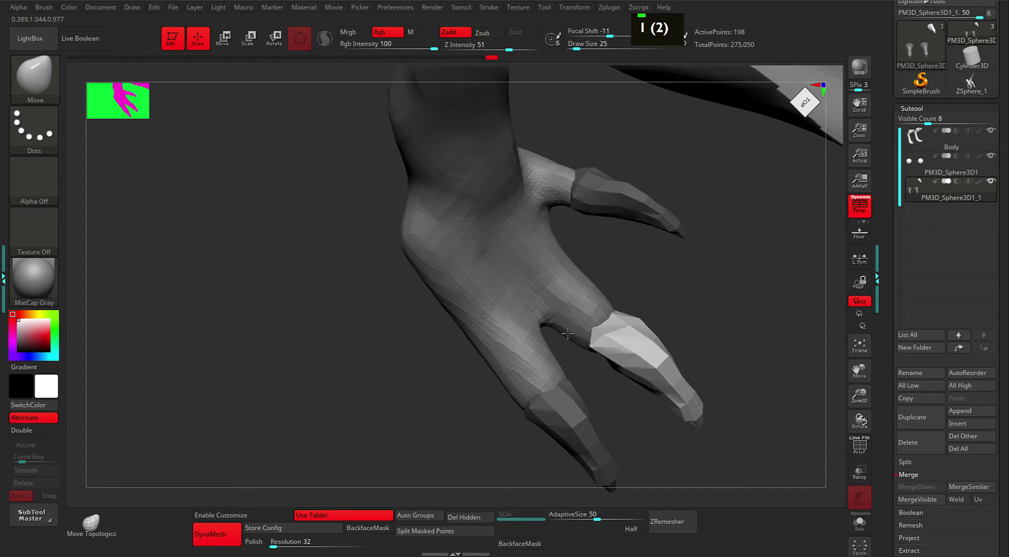
{"action": "left_click_drag", "start_coordinate": [623, 388], "coordinate": [639, 321]}
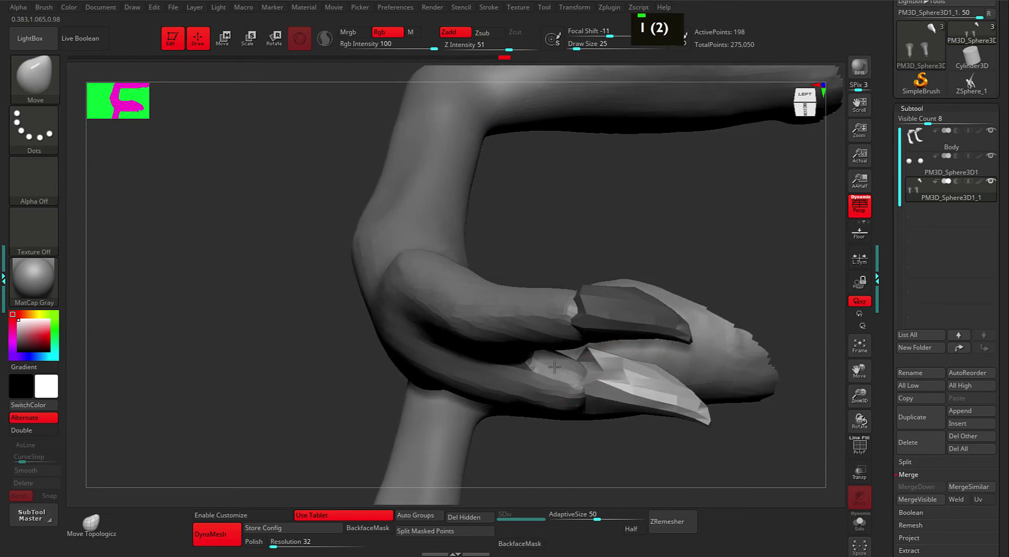
- Fit the underside of that front claw's base to the toe with the Move brush at draw size 14 and clear the mask
{"action": "key", "text": "space"}
{"action": "key", "text": "space"}
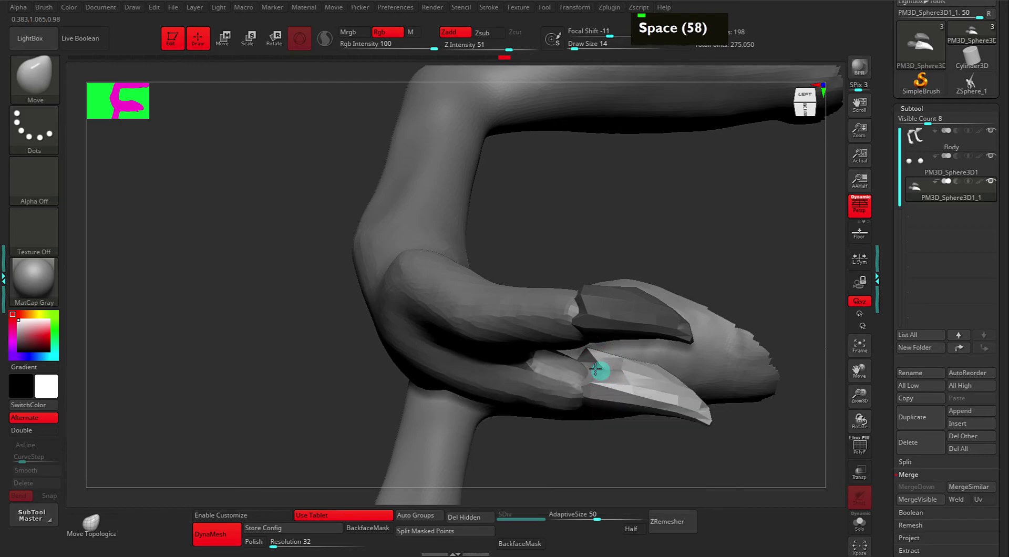
{"action": "left_click_drag", "start_coordinate": [650, 416], "coordinate": [713, 339], "text": "alt"}
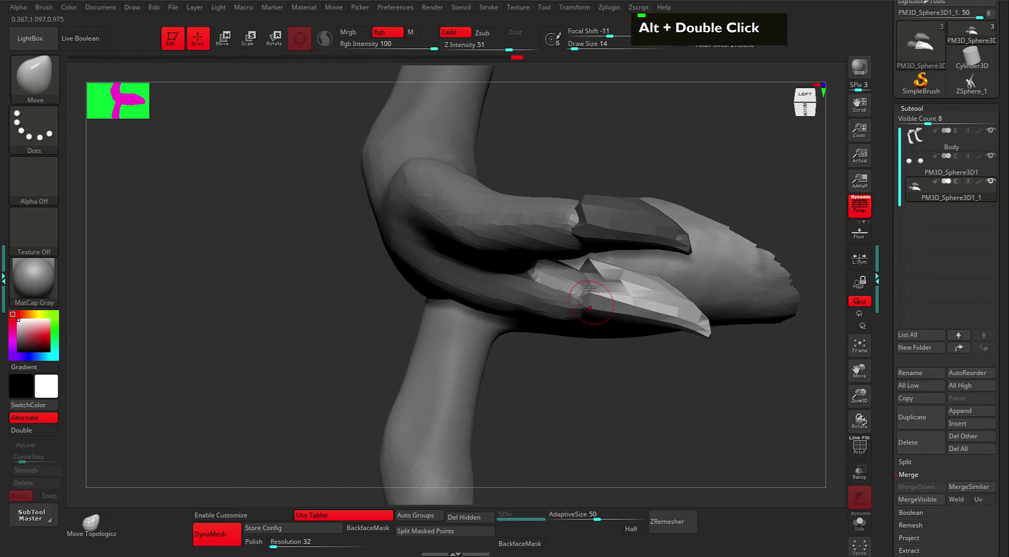
{"action": "left_click_drag", "start_coordinate": [651, 402], "coordinate": [680, 406], "text": "alt"}
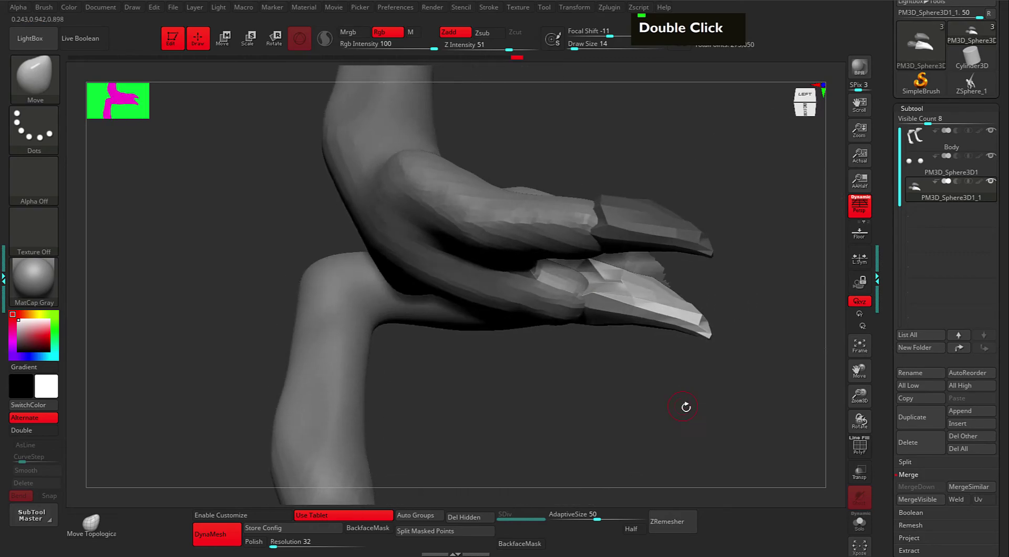
{"action": "left_click", "coordinate": [671, 401], "text": "ctrl"}
{"action": "key", "text": "ctrl"}
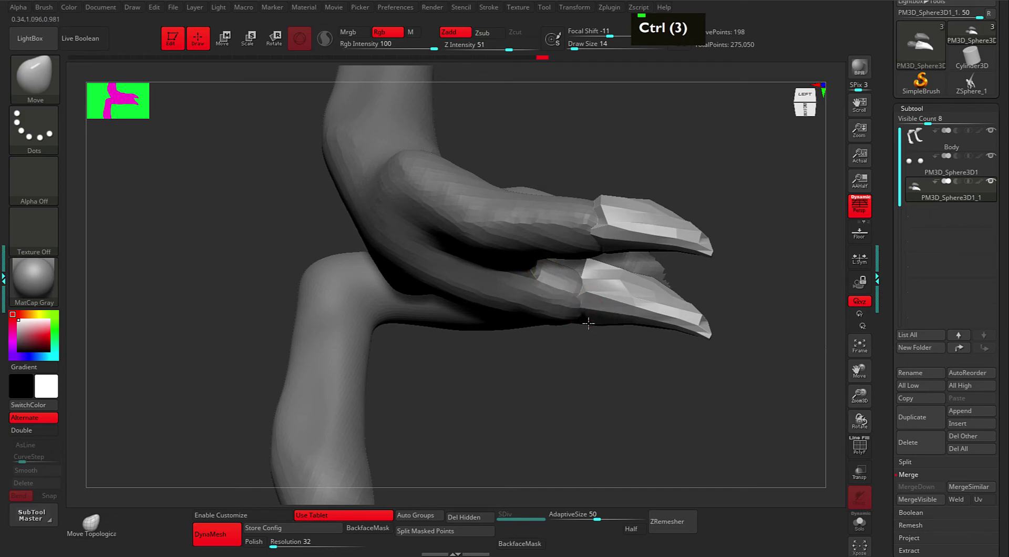
- Try to adjust the base of the outer front claw with the Move brush at draw size 49
{"action": "left_click_drag", "start_coordinate": [568, 319], "coordinate": [628, 332], "text": "alt"}
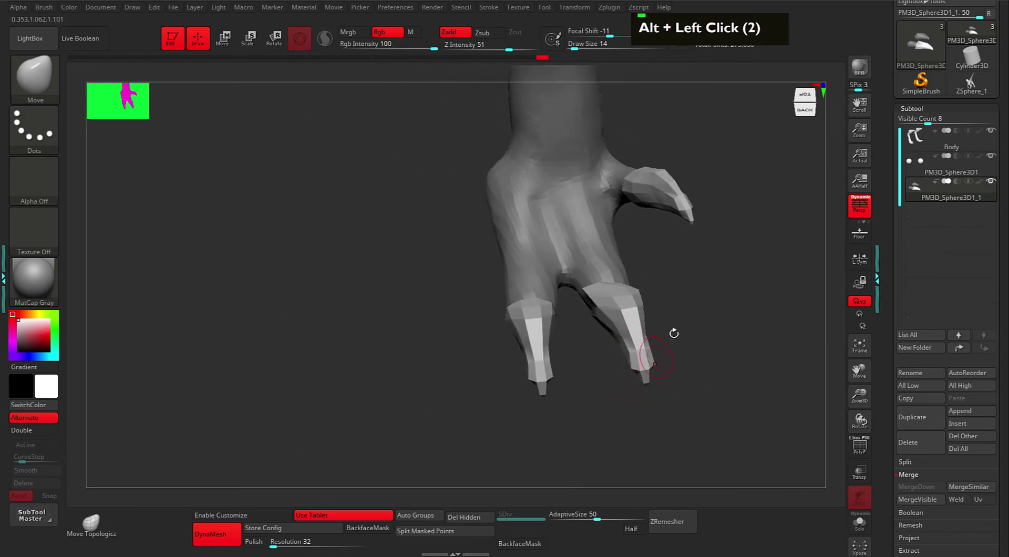
{"action": "left_click_drag", "start_coordinate": [694, 331], "coordinate": [678, 360], "text": "alt"}
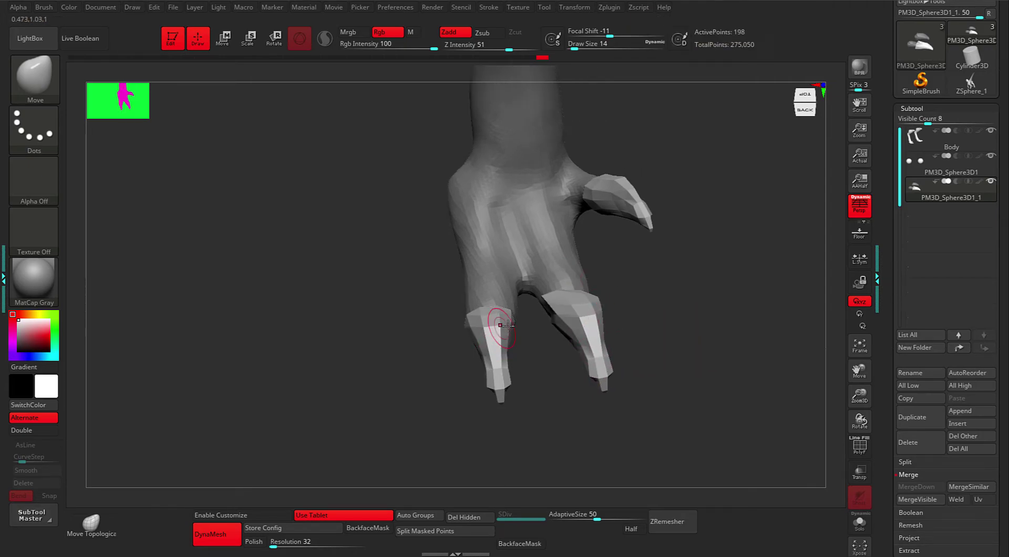
{"action": "key", "text": "space"}
{"action": "left_click_drag", "start_coordinate": [503, 326], "coordinate": [528, 321]}
{"action": "key", "text": "ctrl+z"}
{"action": "left_click_drag", "start_coordinate": [662, 334], "coordinate": [638, 328], "text": "alt"}
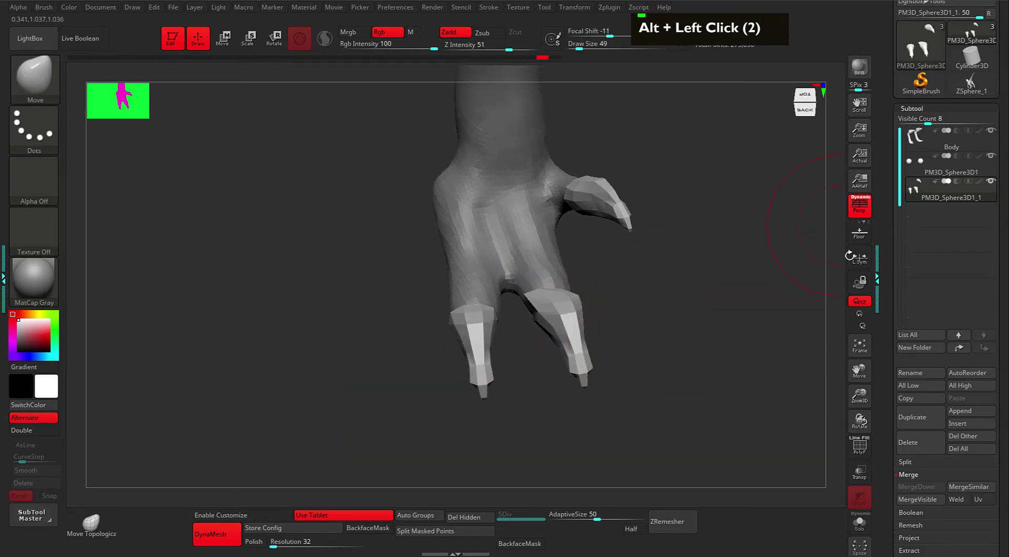
- Turn on the polyframe display and give each claw its own polygroup with Auto Groups
{"action": "left_click_drag", "start_coordinate": [886, 367], "coordinate": [896, 437]}
{"action": "left_click", "coordinate": [897, 387]}
{"action": "left_click", "coordinate": [899, 197]}
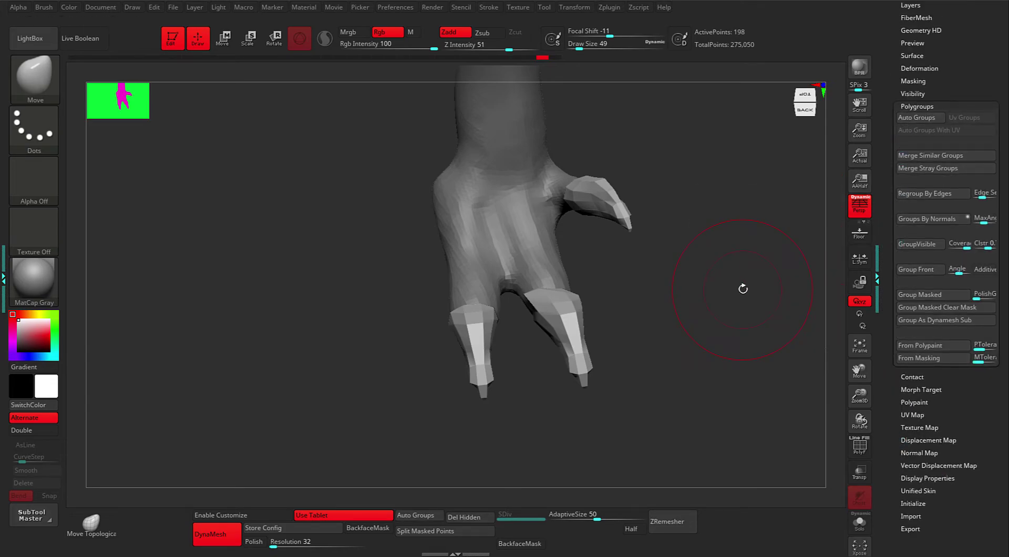
{"action": "key", "text": "shift"}
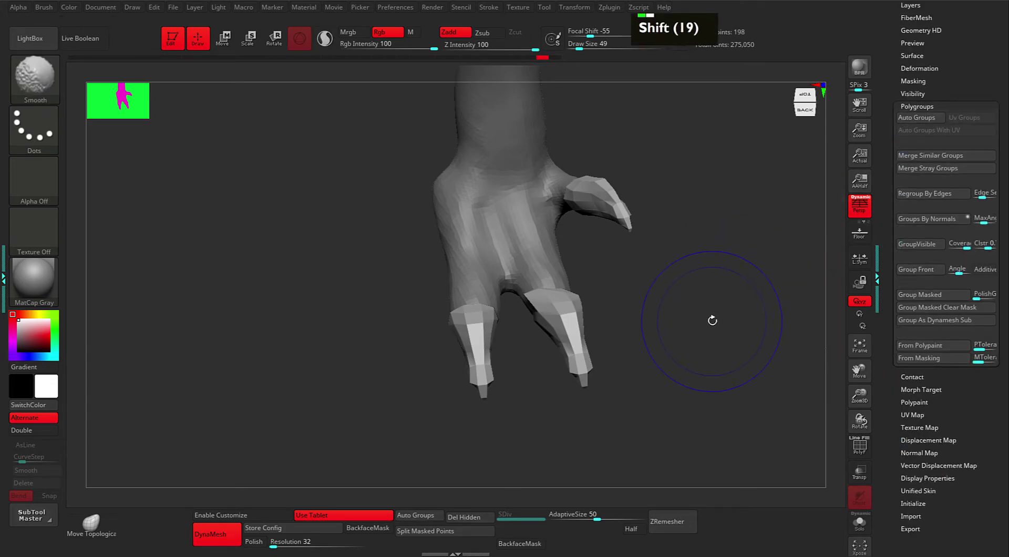
{"action": "key", "text": "shift+f"}
{"action": "left_click_drag", "start_coordinate": [705, 327], "coordinate": [672, 308], "text": "alt"}
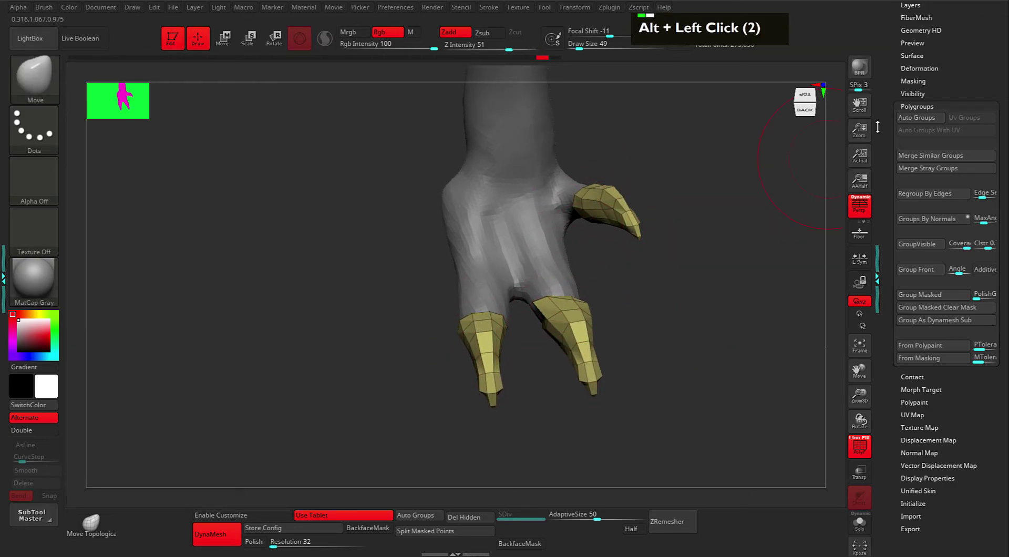
{"action": "left_click", "coordinate": [917, 119]}
{"action": "left_click_drag", "start_coordinate": [766, 327], "coordinate": [762, 315], "text": "alt"}
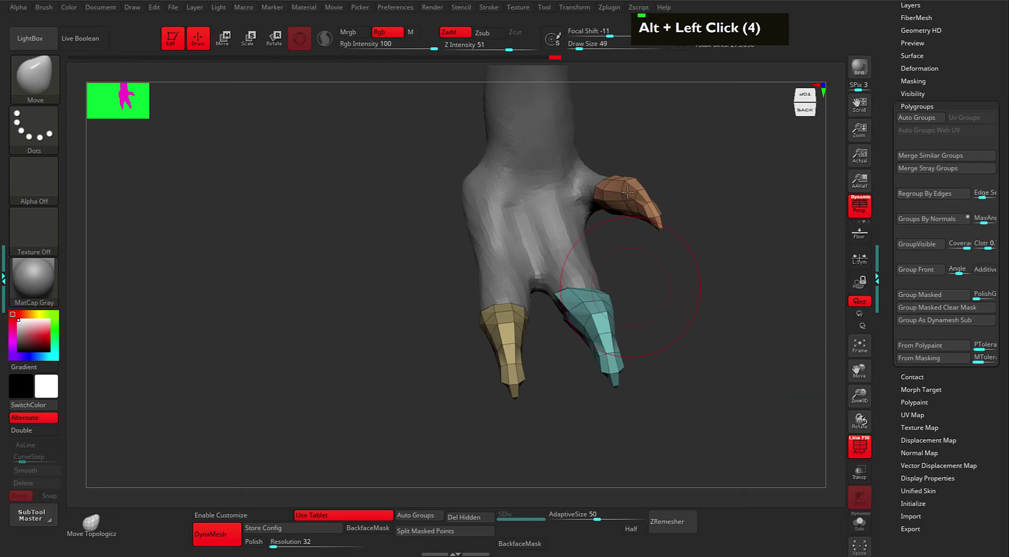
{"action": "mouse_move", "coordinate": [689, 323]}
{"action": "left_mouse_down", "text": "alt"}
{"action": "mouse_move", "coordinate": [705, 295]}
{"action": "mouse_move", "coordinate": [708, 318]}
{"action": "mouse_move", "coordinate": [698, 317]}
{"action": "left_mouse_up", "text": "alt"}
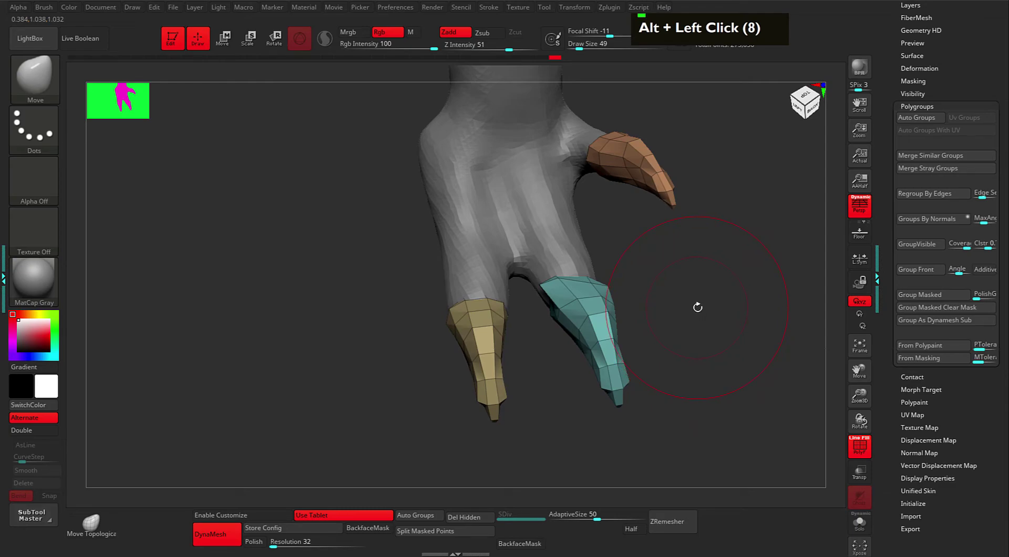
- Try to pull back the base of the front claw nearest the inner toe with Move Topological at draw size 54
{"action": "key", "text": "b"}
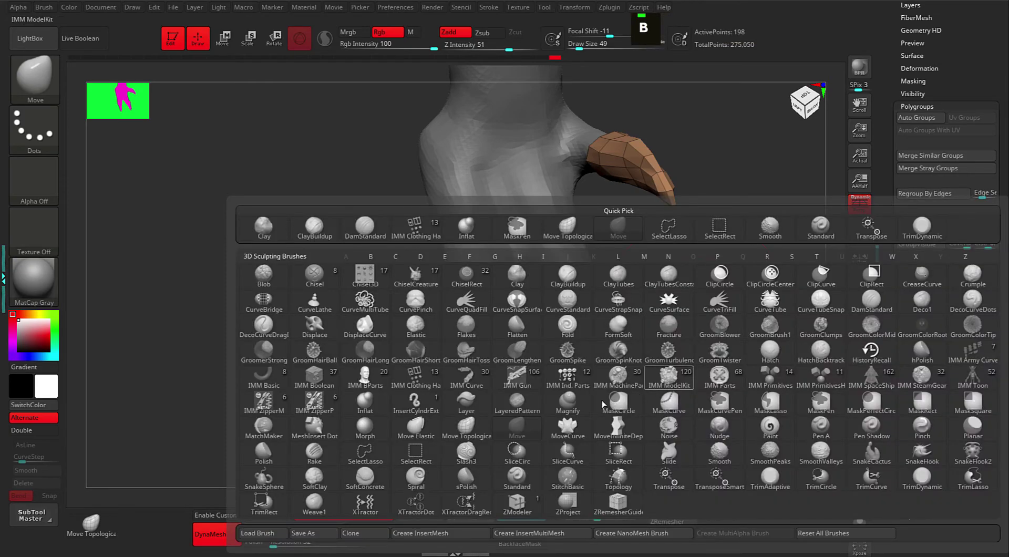
{"action": "left_click", "coordinate": [461, 432]}
{"action": "mouse_move", "coordinate": [680, 413]}
{"action": "left_mouse_down", "text": "alt"}
{"action": "mouse_move", "coordinate": [720, 356]}
{"action": "mouse_move", "coordinate": [714, 349]}
{"action": "left_mouse_up", "text": "alt"}
{"action": "key", "text": "space"}
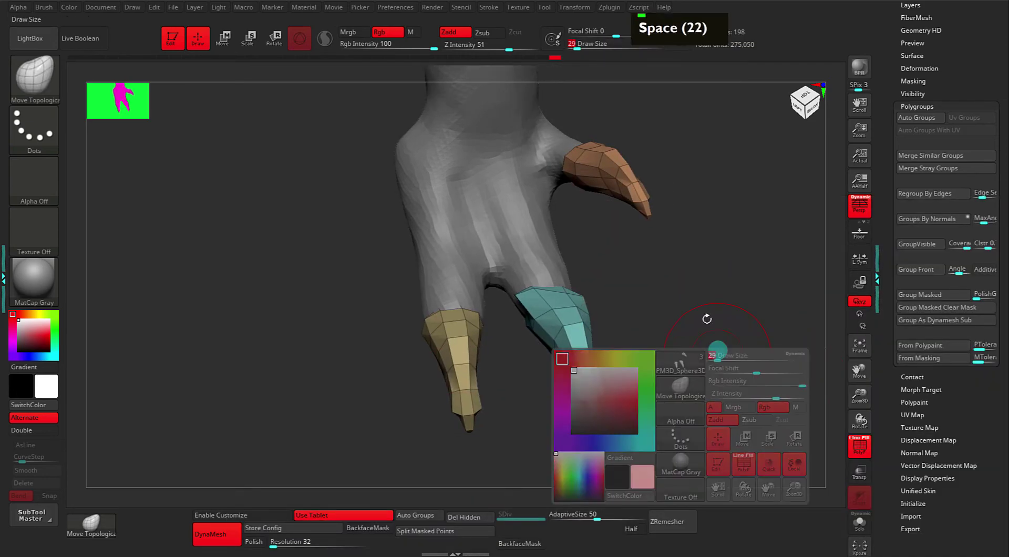
{"action": "left_click_drag", "start_coordinate": [706, 315], "coordinate": [723, 320], "text": "alt"}
{"action": "left_click_drag", "start_coordinate": [761, 273], "coordinate": [717, 305], "text": "alt"}
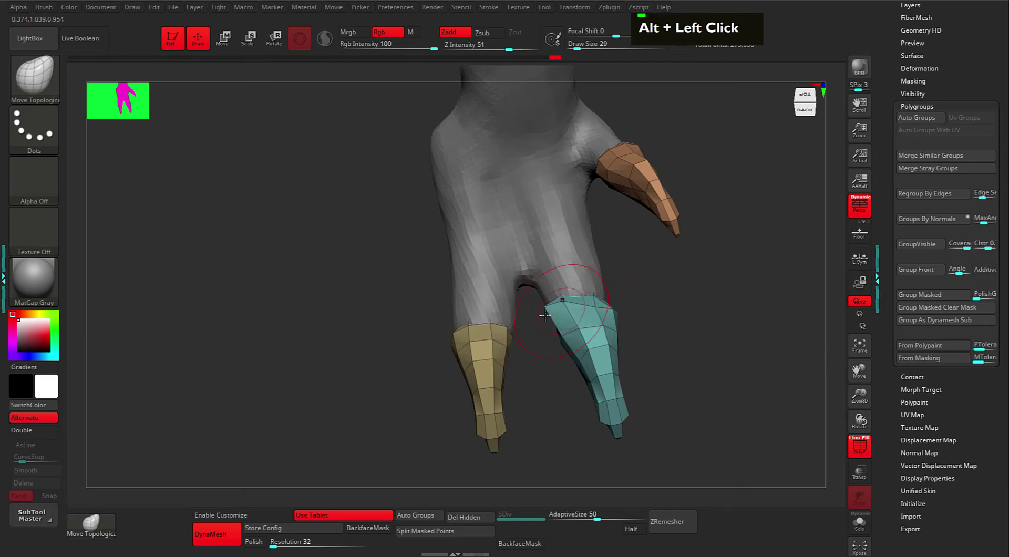
{"action": "key", "text": "space"}
{"action": "left_click_drag", "start_coordinate": [540, 320], "coordinate": [549, 318]}
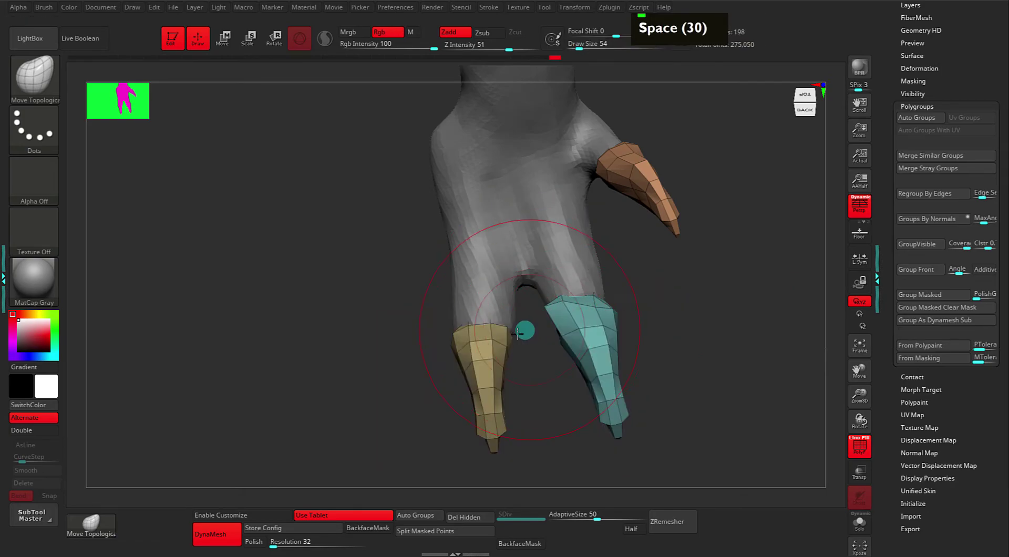
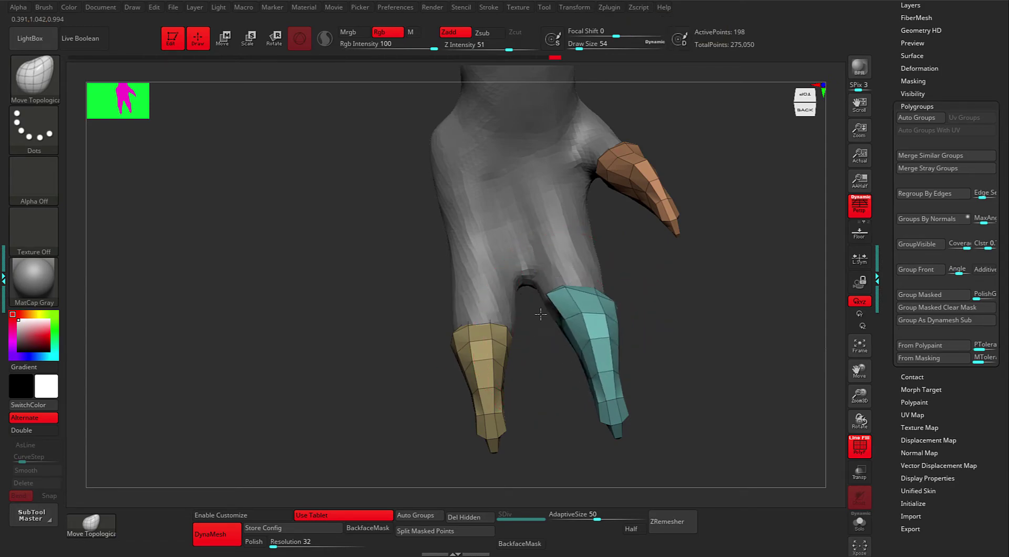
{"action": "key", "text": "ctrl+z"}
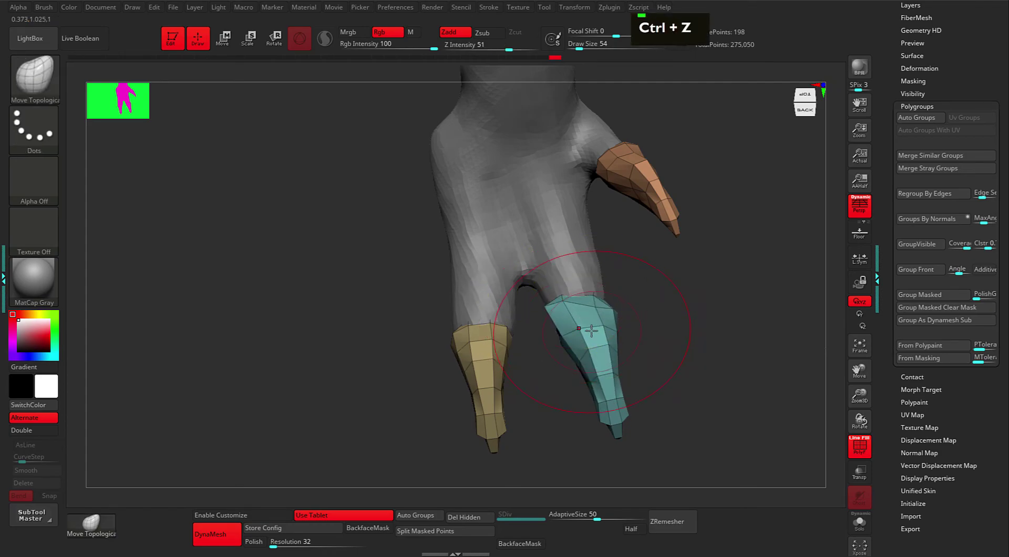
- Try the same adjustment of that front claw's base with the regular Move brush
{"action": "key", "text": "b"}
{"action": "left_click", "coordinate": [490, 426]}
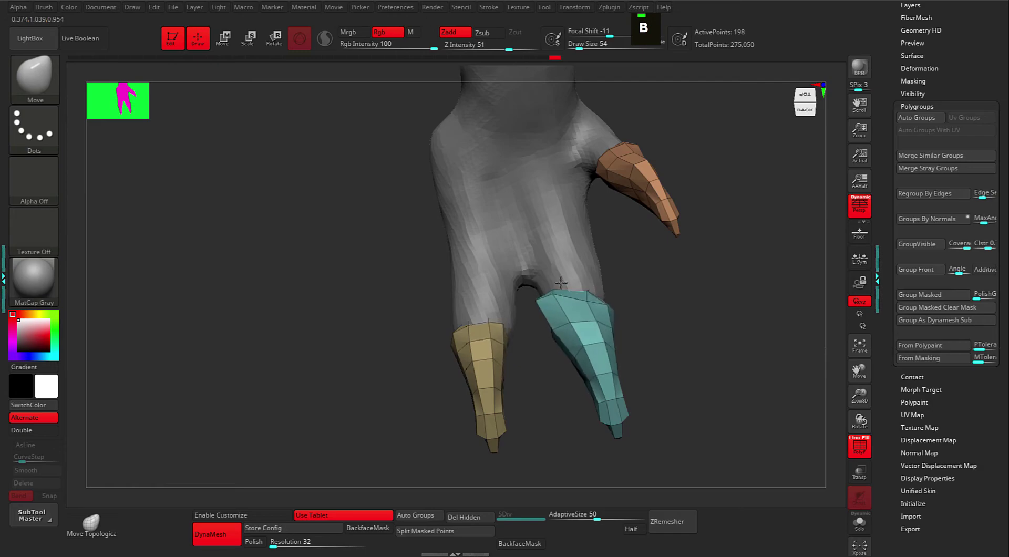
{"action": "key", "text": "ctrl+z"}
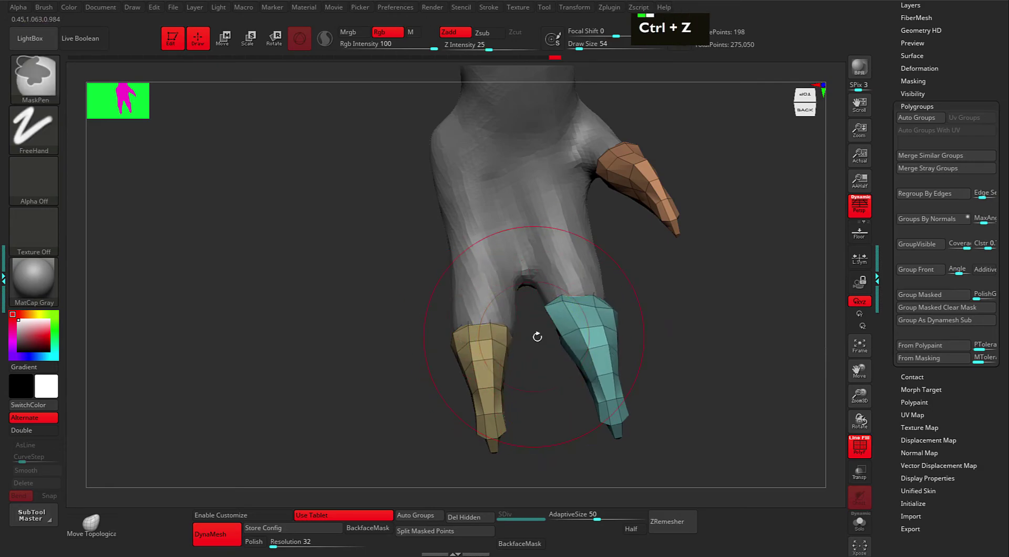
- Pull the upper edge of that front claw's base up over the toe with Move Topological at draw size 21
{"action": "key", "text": "b"}
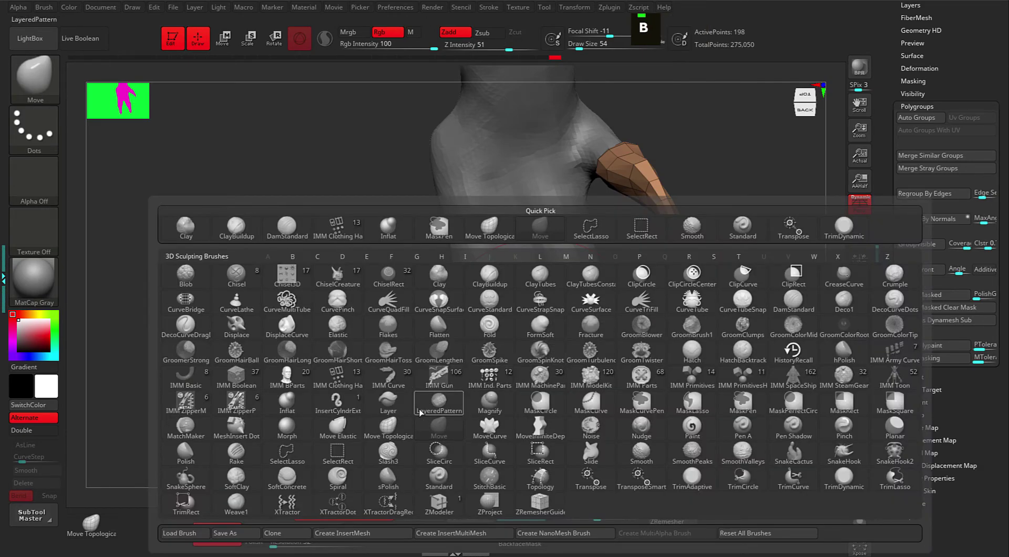
{"action": "left_click", "coordinate": [390, 430]}
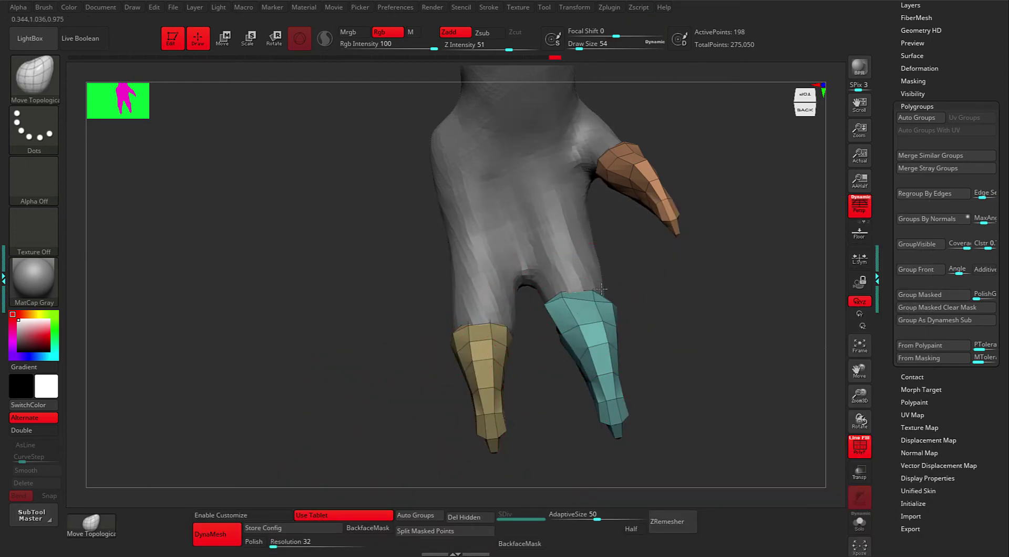
{"action": "key", "text": "space"}
{"action": "left_click_drag", "start_coordinate": [602, 283], "coordinate": [594, 286]}
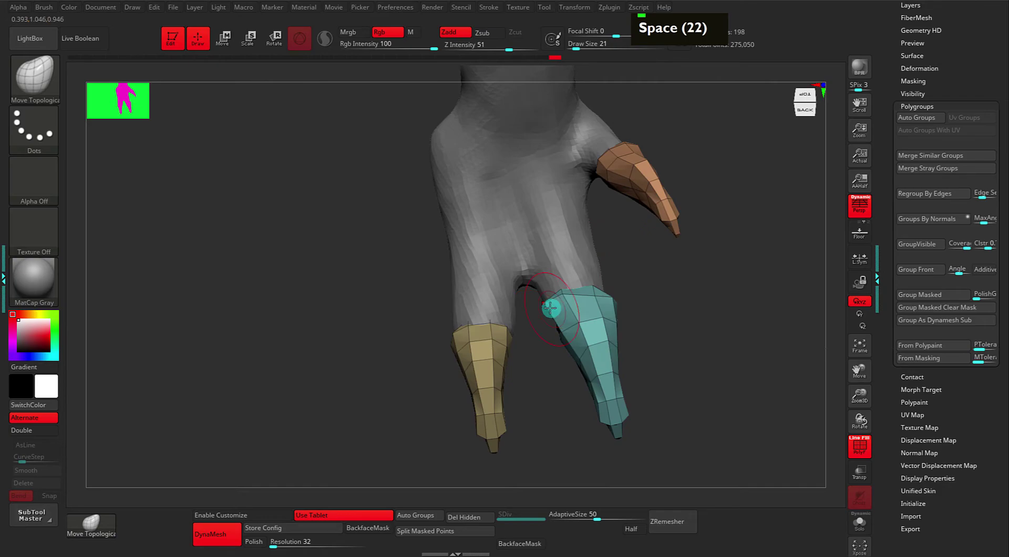
{"action": "left_click_drag", "start_coordinate": [558, 361], "coordinate": [549, 333]}
{"action": "left_click_drag", "start_coordinate": [614, 385], "coordinate": [519, 366]}
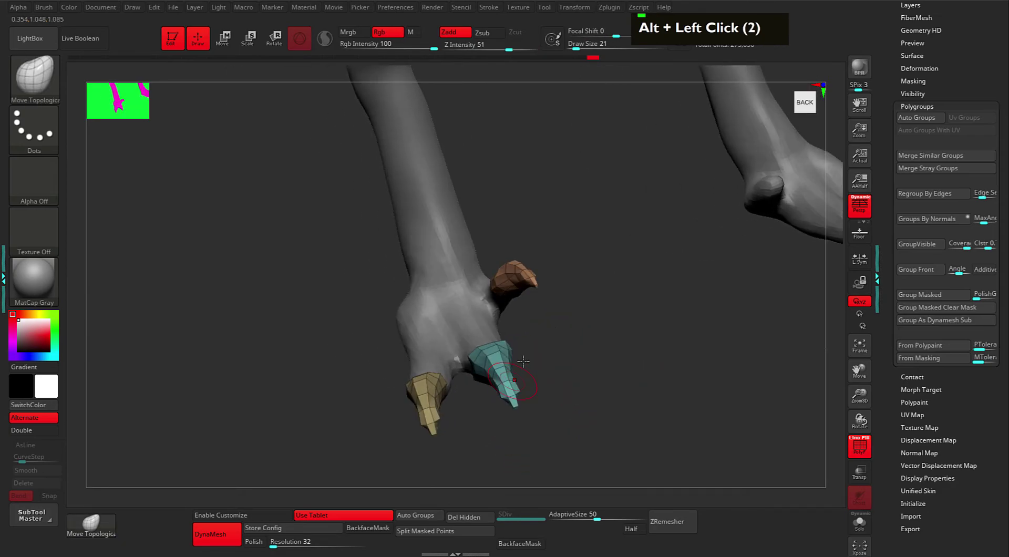
{"action": "left_click_drag", "start_coordinate": [642, 333], "coordinate": [613, 343], "text": "alt"}
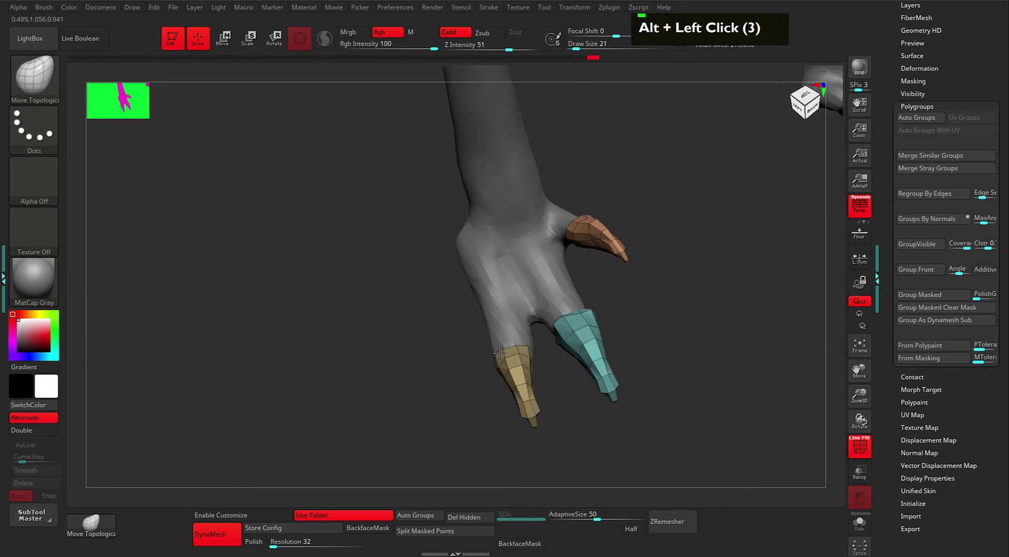
{"action": "left_click_drag", "start_coordinate": [711, 338], "coordinate": [783, 314], "text": "alt"}
{"action": "left_click_drag", "start_coordinate": [710, 371], "coordinate": [691, 385], "text": "alt"}
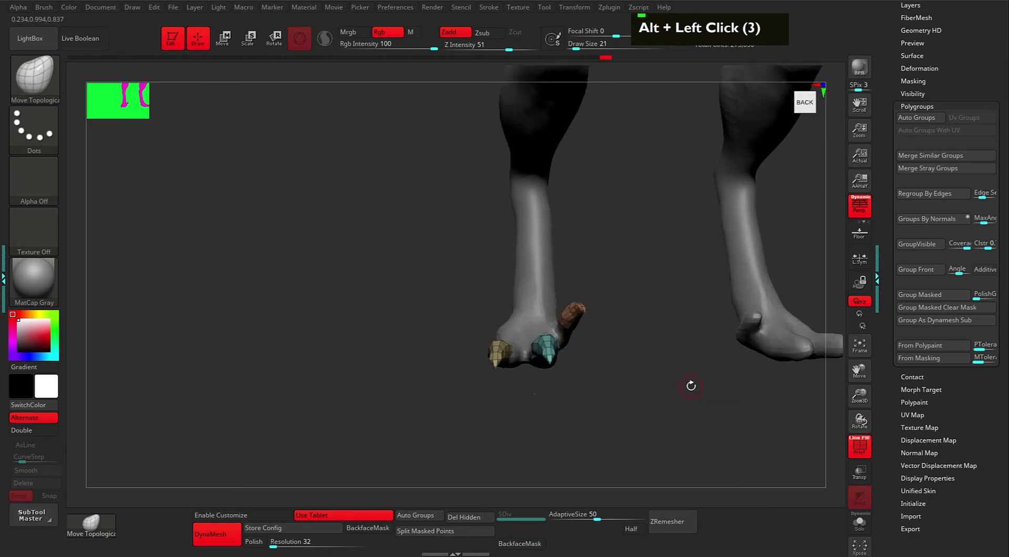
{"action": "left_click", "coordinate": [880, 145]}
{"action": "left_click_drag", "start_coordinate": [892, 193], "coordinate": [870, 254]}
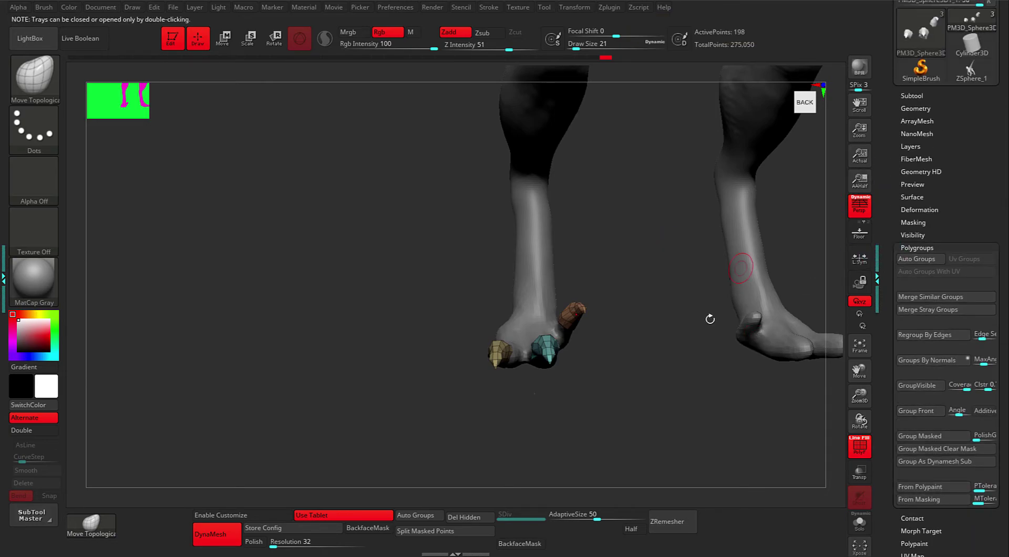
{"action": "left_click_drag", "start_coordinate": [715, 310], "coordinate": [671, 376], "text": "alt"}
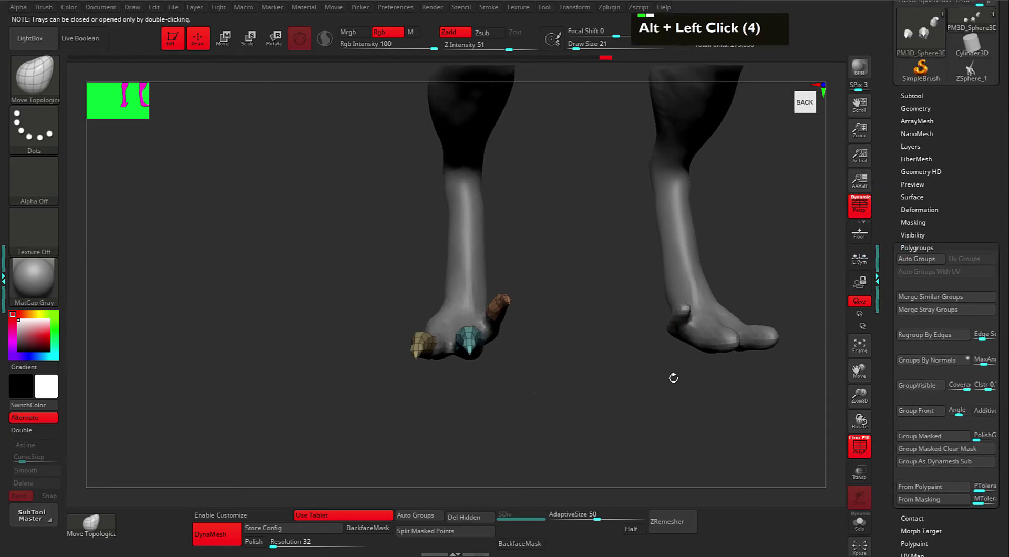
- Mirror and weld the three polygrouped claws onto the toes of the opposite foot
{"action": "left_click", "coordinate": [912, 108]}
{"action": "left_click_drag", "start_coordinate": [882, 362], "coordinate": [882, 328]}
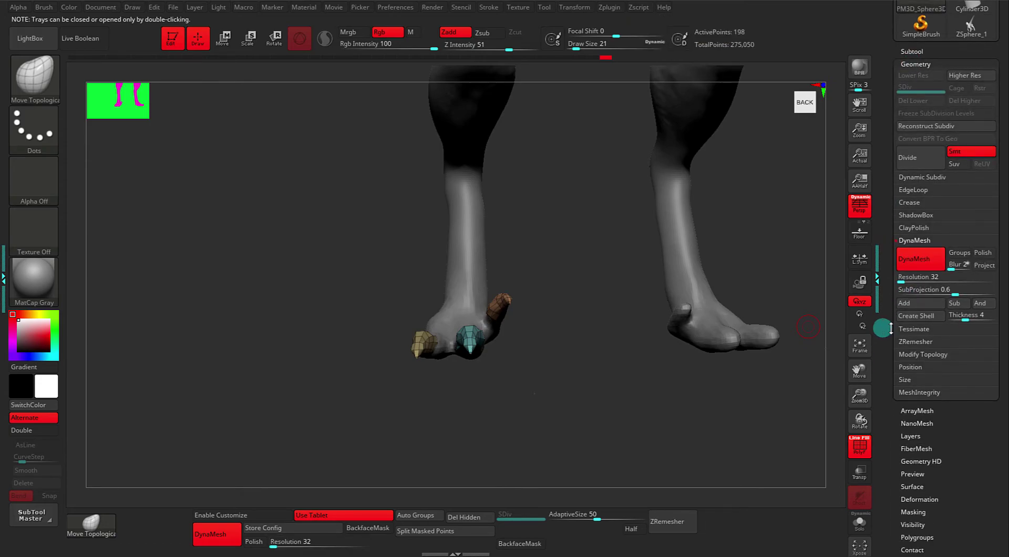
{"action": "left_click", "coordinate": [918, 355]}
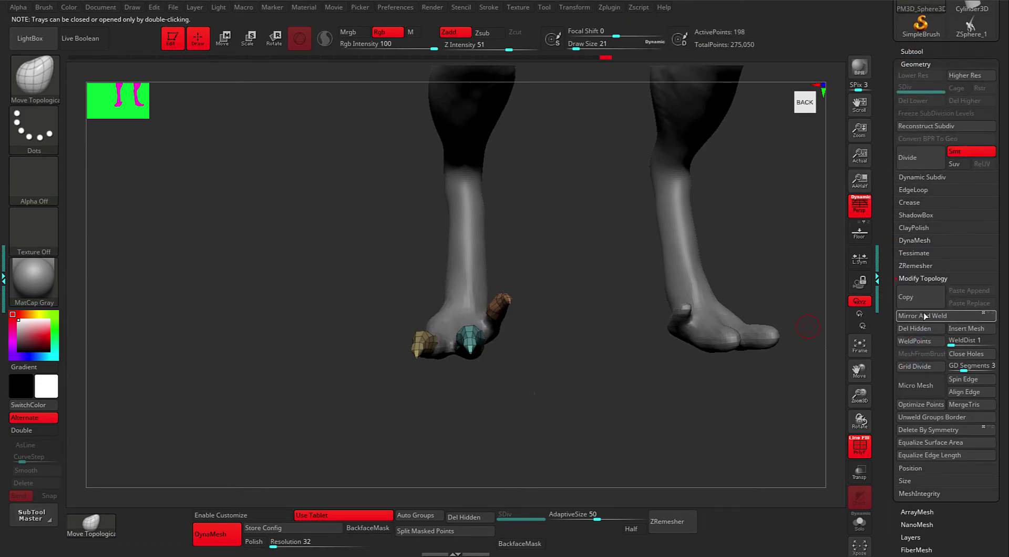
{"action": "left_click", "coordinate": [924, 316]}
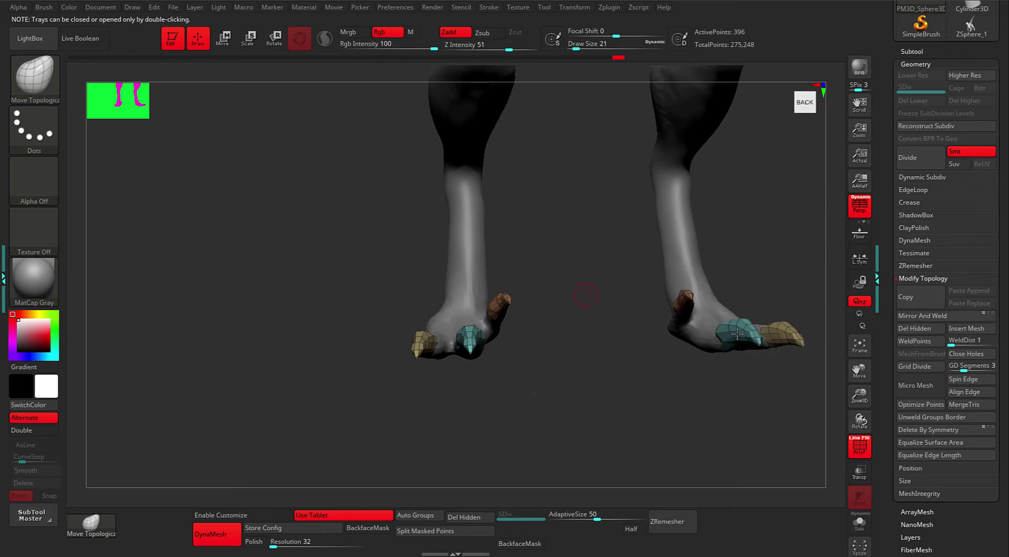
{"action": "left_click_drag", "start_coordinate": [669, 401], "coordinate": [631, 383], "text": "alt"}
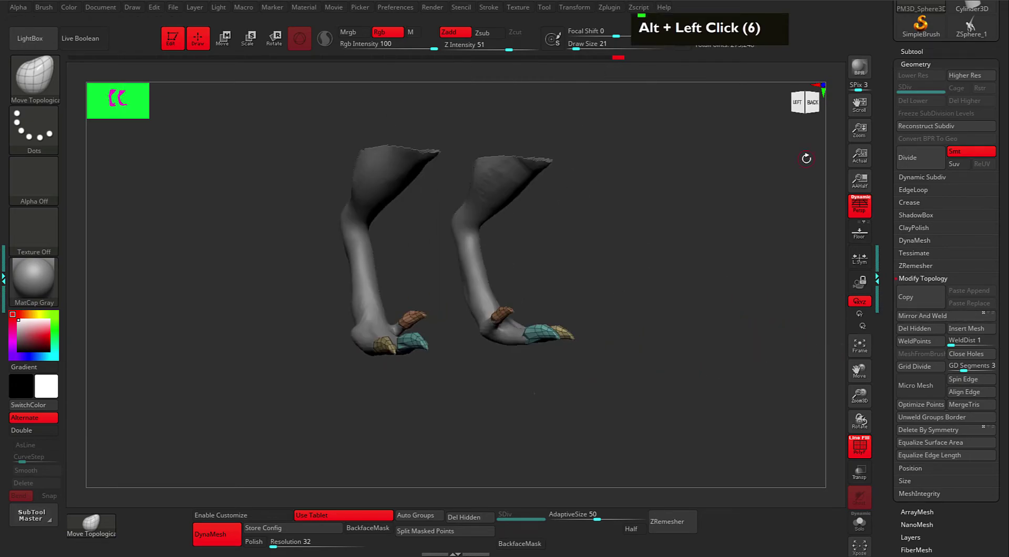
- Select the Body subtool and unhide the rest of the raptor's body, framing the legs and hands
{"action": "left_click", "coordinate": [912, 51]}
{"action": "left_click", "coordinate": [917, 80]}
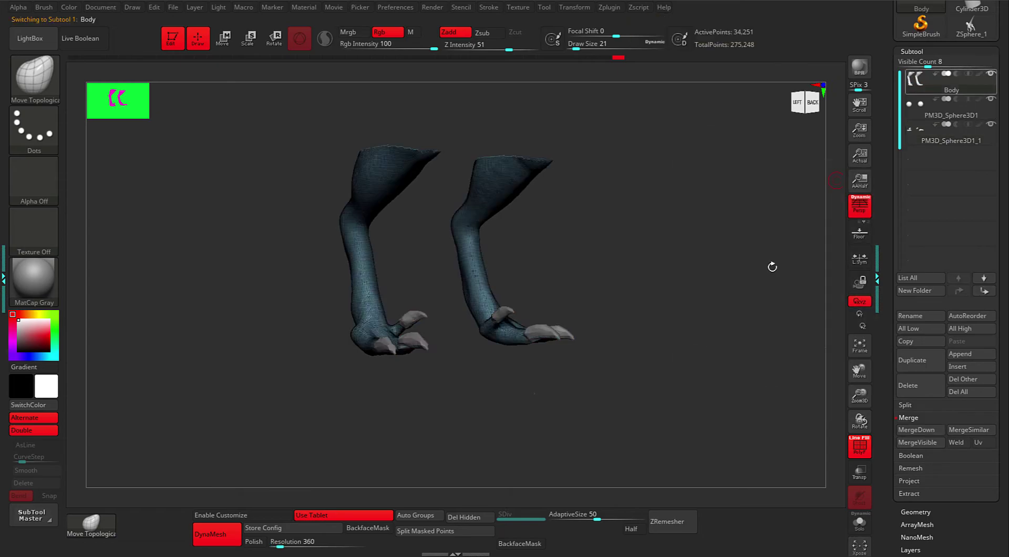
{"action": "key", "text": "ctrl+shift"}
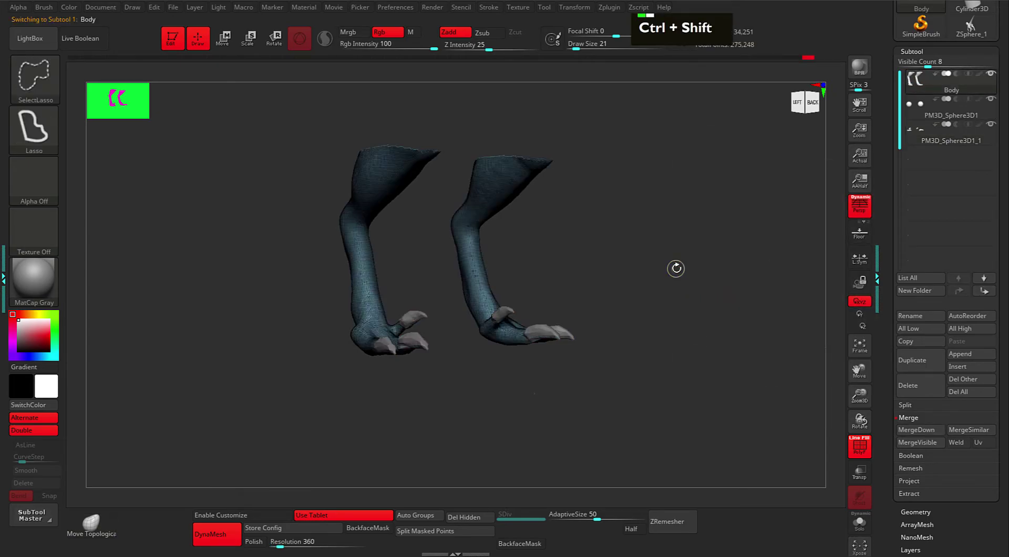
{"action": "left_click", "coordinate": [676, 269], "text": "ctrl+shift"}
{"action": "left_click_drag", "start_coordinate": [664, 306], "coordinate": [660, 320], "text": "alt"}
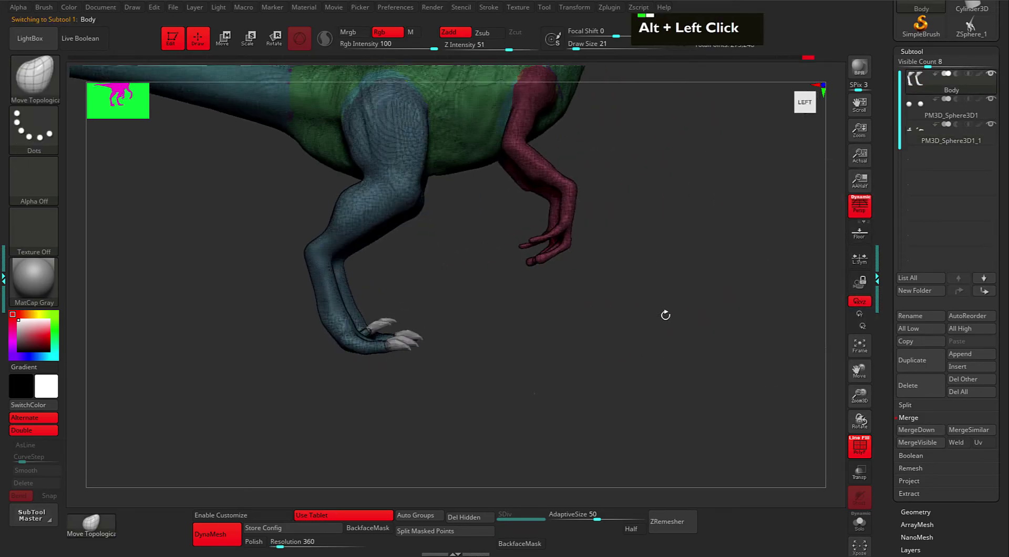
{"action": "left_click", "coordinate": [672, 358], "text": "alt"}
{"action": "left_click_drag", "start_coordinate": [750, 307], "coordinate": [563, 262], "text": "alt"}
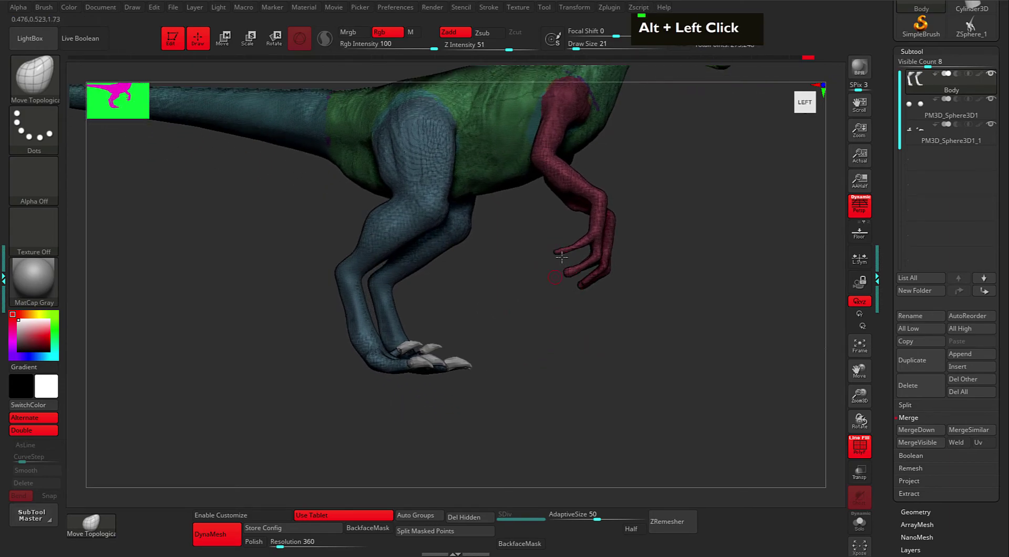
{"action": "left_click_drag", "start_coordinate": [645, 307], "coordinate": [605, 299], "text": "alt"}
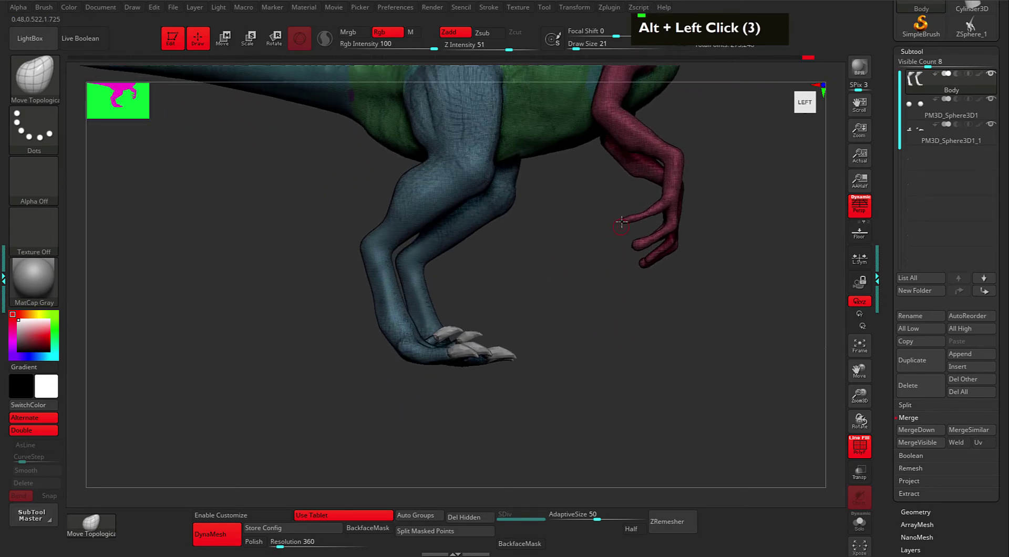
{"action": "left_click_drag", "start_coordinate": [672, 295], "coordinate": [659, 321], "text": "alt"}
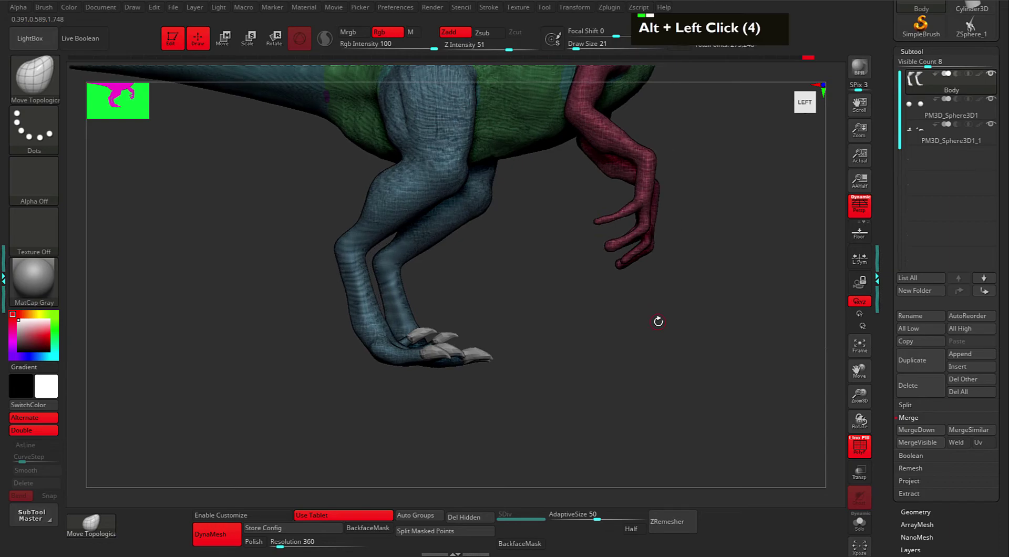
- Select the PM3D_Sphere3D1_1 claw subtool and isolate the outer toe's claw polygroup
{"action": "left_click", "coordinate": [919, 141]}
{"action": "left_click_drag", "start_coordinate": [694, 384], "coordinate": [694, 368], "text": "alt"}
{"action": "left_click_drag", "start_coordinate": [604, 345], "coordinate": [558, 349], "text": "alt"}
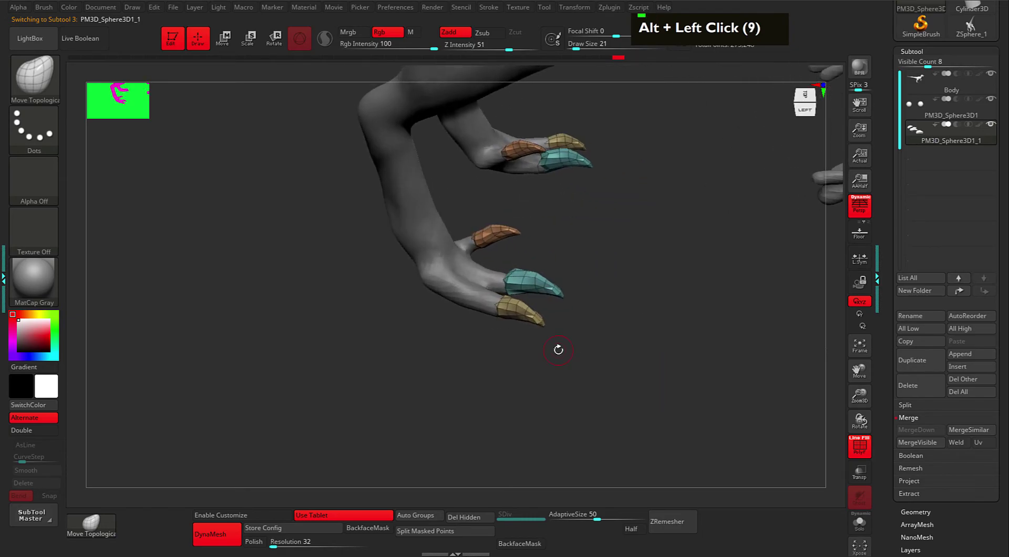
{"action": "left_click_drag", "start_coordinate": [693, 370], "coordinate": [528, 344], "text": "alt"}
{"action": "key", "text": "alt"}
{"action": "key", "text": "ctrl"}
{"action": "key", "text": "ctrl+shift"}
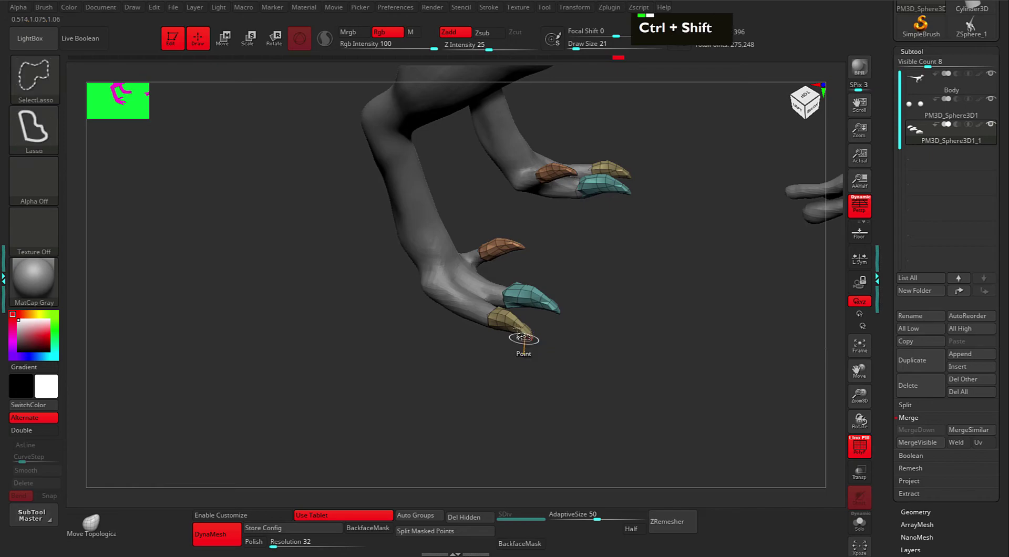
{"action": "left_click", "coordinate": [509, 324], "text": "ctrl+shift"}
{"action": "left_click_drag", "start_coordinate": [638, 349], "coordinate": [520, 251], "text": "alt"}
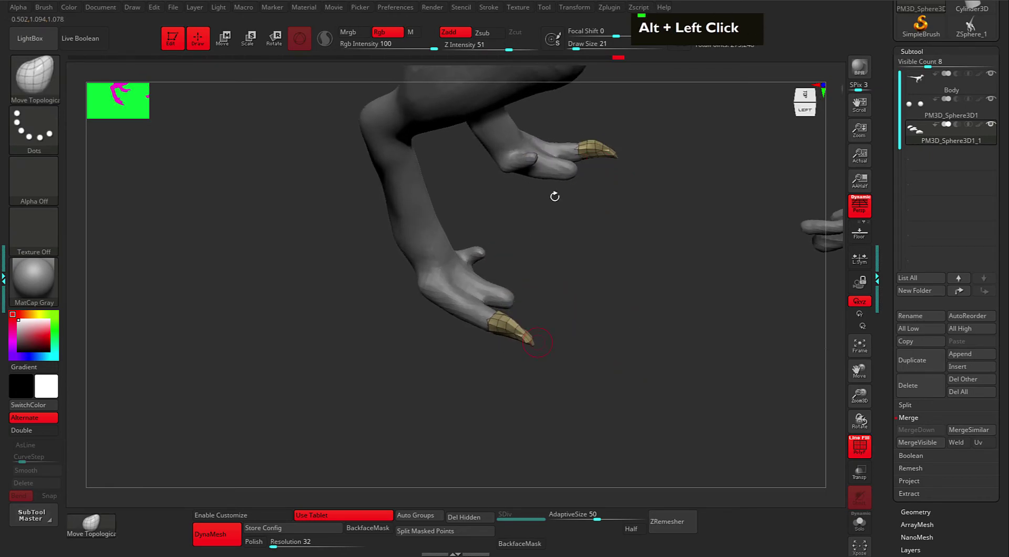
{"action": "left_click_drag", "start_coordinate": [590, 416], "coordinate": [613, 367], "text": "alt"}
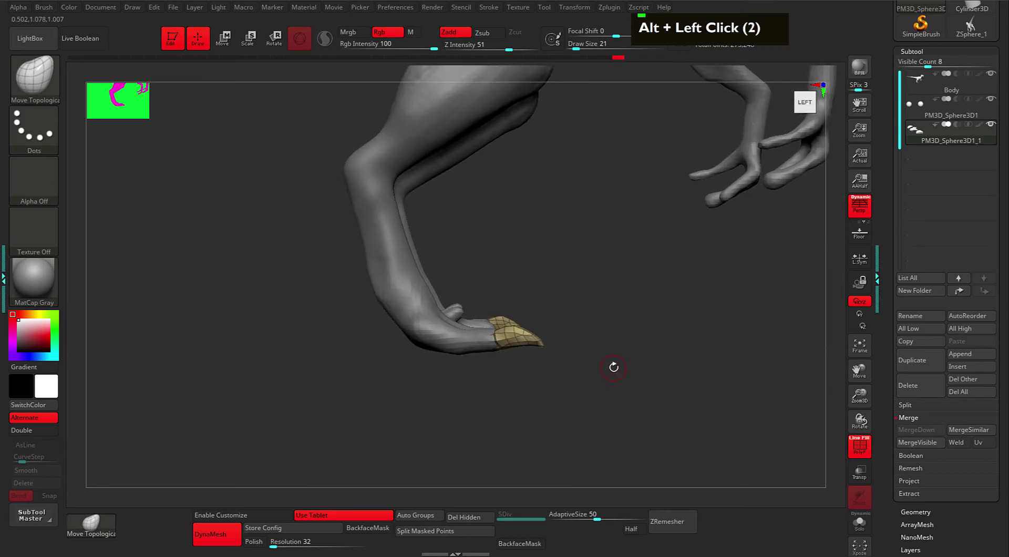
- Try to duplicate the isolated outer-toe claw with the Transpose gizmo, and unhide the other claws
{"action": "key", "text": "w"}
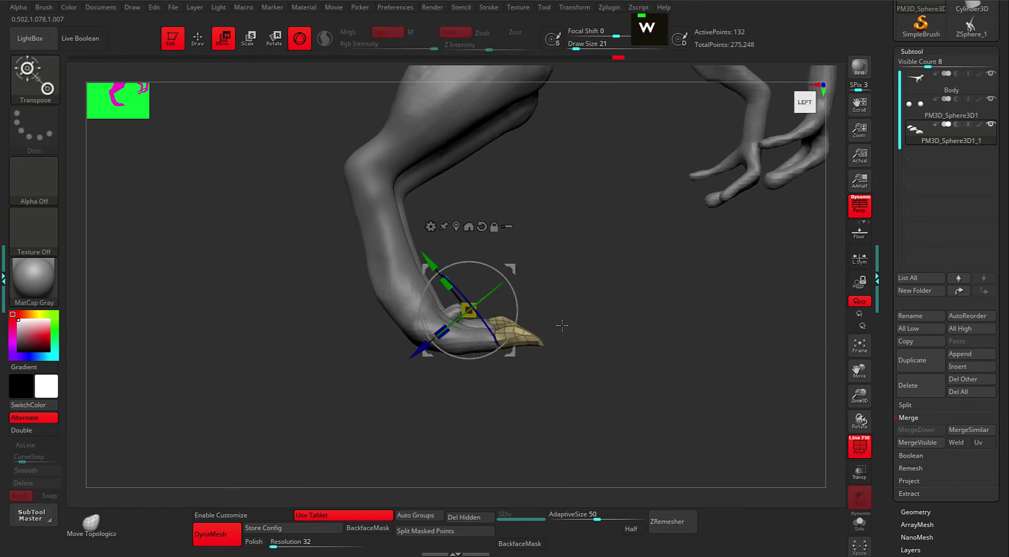
{"action": "left_click", "coordinate": [535, 241], "text": "ctrl+shift"}
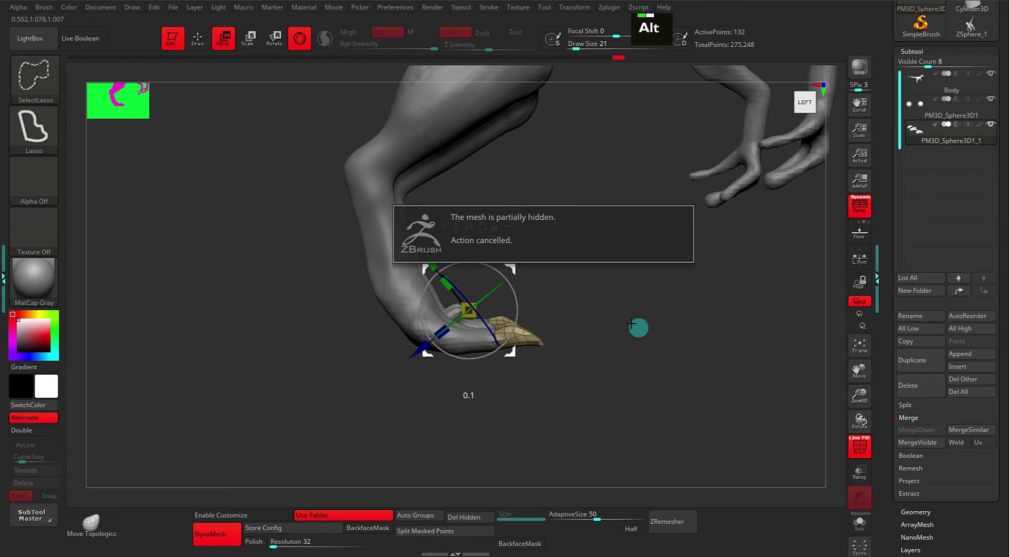
{"action": "mouse_move", "coordinate": [645, 337]}
{"action": "left_mouse_down", "text": "alt"}
{"action": "mouse_move", "coordinate": [654, 345]}
{"action": "mouse_move", "coordinate": [641, 336]}
{"action": "left_mouse_up", "text": "alt"}
{"action": "left_click", "coordinate": [641, 336], "text": "alt"}
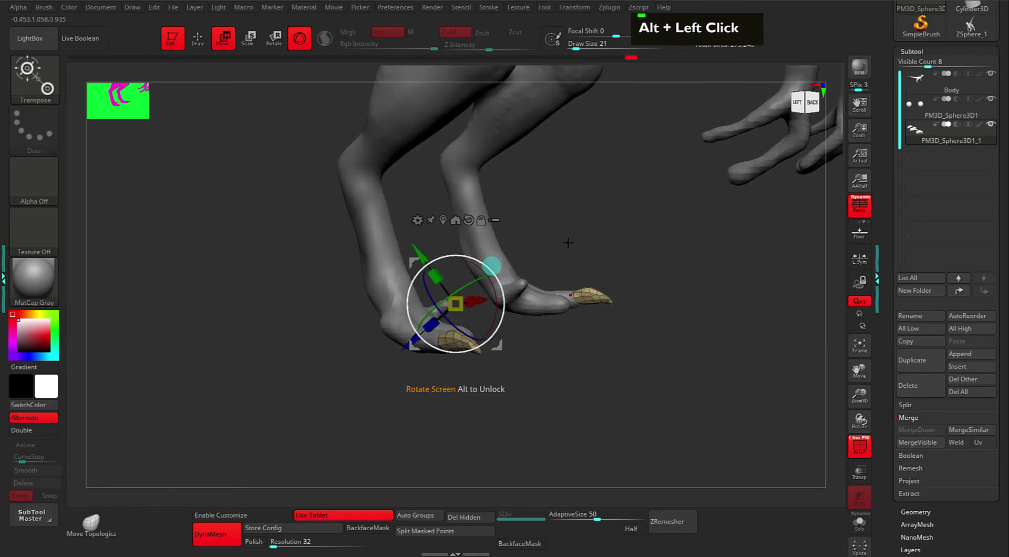
{"action": "mouse_move", "coordinate": [641, 293]}
{"action": "left_mouse_down"}
{"action": "mouse_move", "coordinate": [647, 320]}
{"action": "mouse_move", "coordinate": [632, 365]}
{"action": "mouse_move", "coordinate": [614, 374]}
{"action": "mouse_move", "coordinate": [624, 356]}
{"action": "mouse_move", "coordinate": [646, 357]}
{"action": "mouse_move", "coordinate": [536, 358]}
{"action": "left_mouse_up"}
{"action": "key", "text": "ctrl+shift"}
{"action": "left_click", "coordinate": [624, 359], "text": "ctrl+shift"}
- Try masking every claw except the outer toe's with the Transpose gizmo, and clear the mask
{"action": "key", "text": "q"}
{"action": "key", "text": "ctrl"}
{"action": "key", "text": "ctrl+shift"}
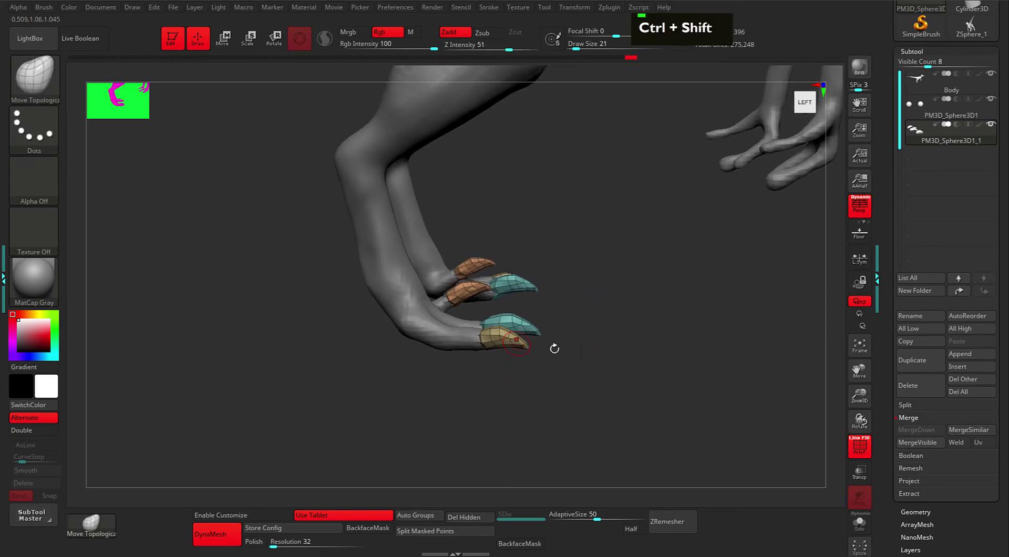
{"action": "key", "text": "w"}
{"action": "left_click_drag", "start_coordinate": [636, 382], "coordinate": [625, 379]}
{"action": "key", "text": "ctrl+shift"}
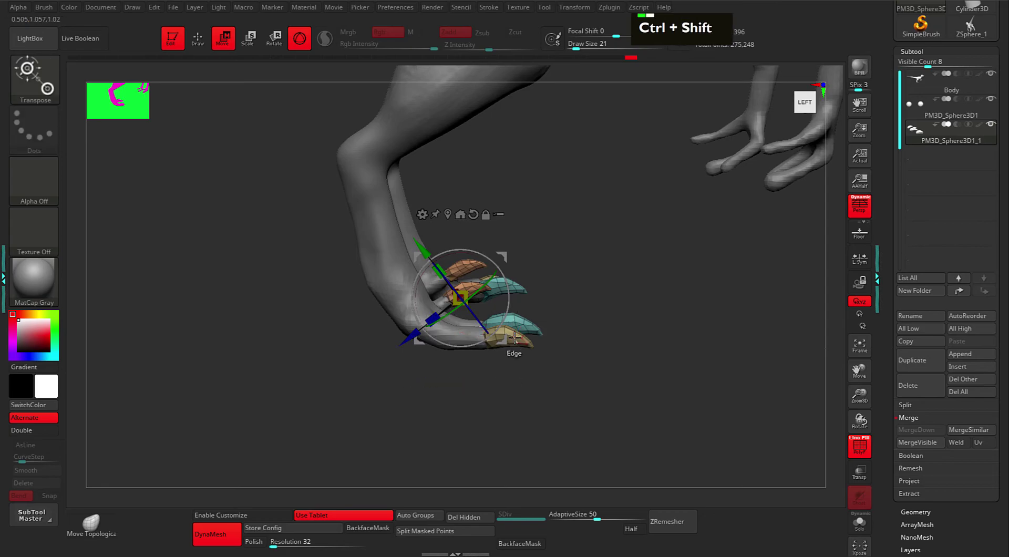
{"action": "left_click", "coordinate": [512, 337], "text": "ctrl+shift"}
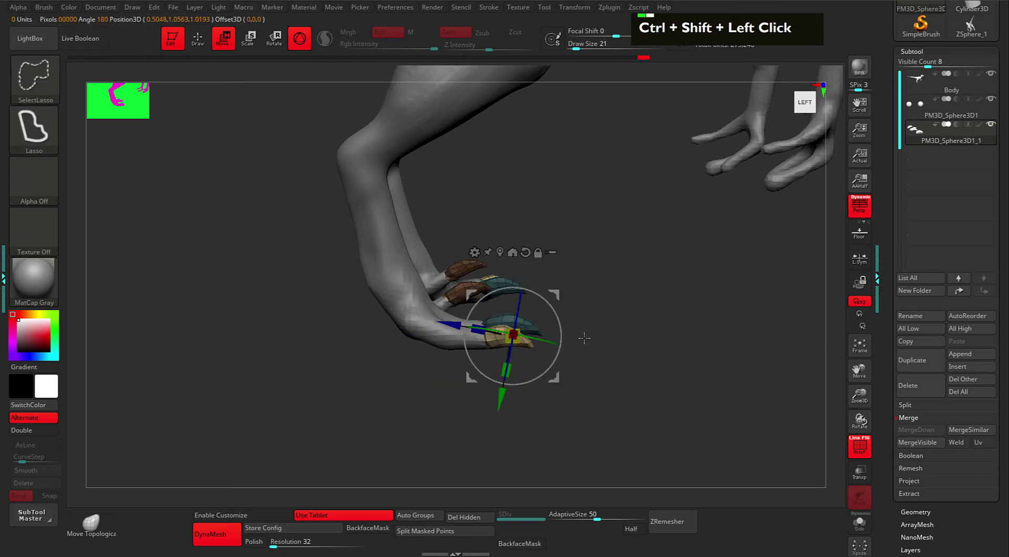
{"action": "left_click_drag", "start_coordinate": [695, 361], "coordinate": [634, 366]}
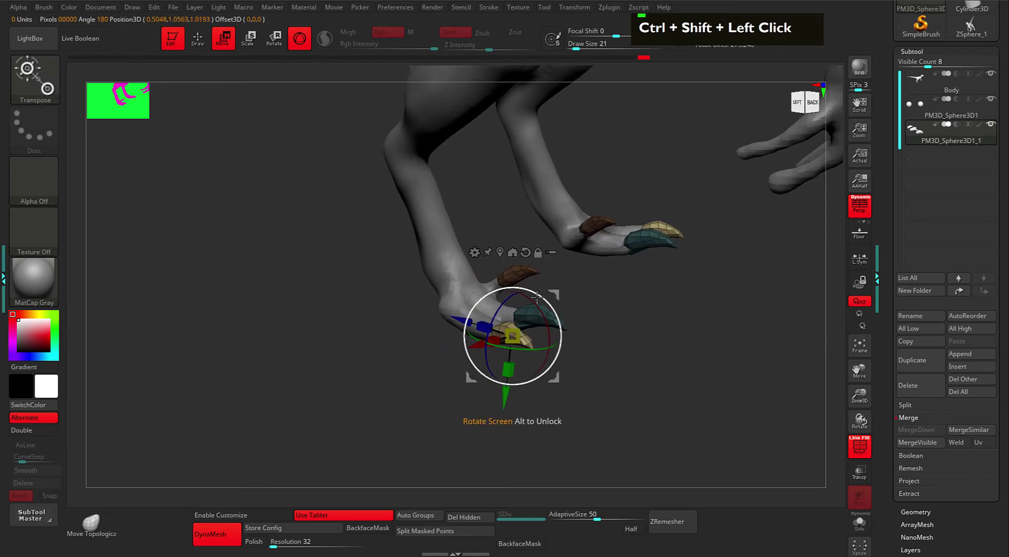
{"action": "left_click_drag", "start_coordinate": [610, 300], "coordinate": [635, 311], "text": "alt"}
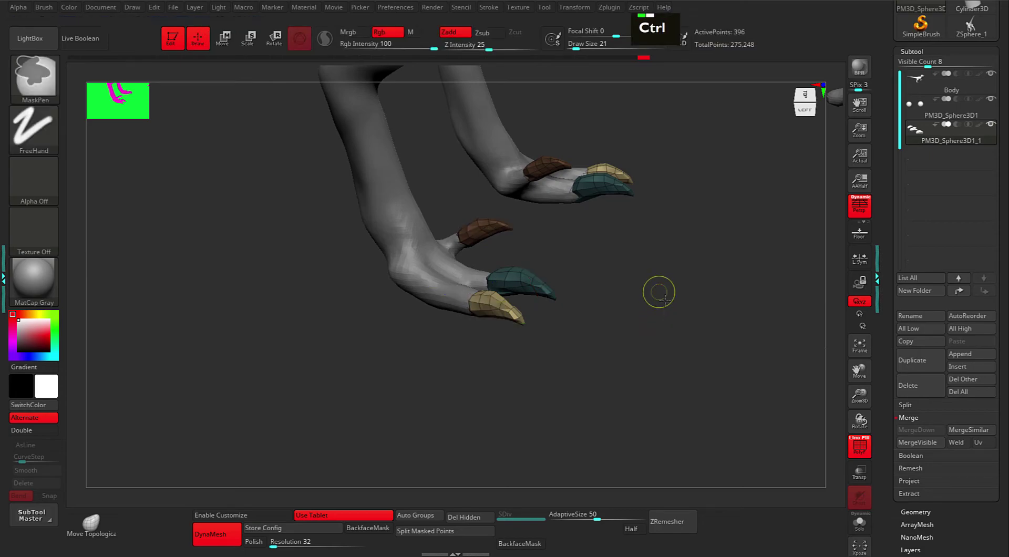
{"action": "left_click", "coordinate": [636, 340], "text": "ctrl"}
{"action": "mouse_move", "coordinate": [636, 340]}
{"action": "left_mouse_down"}
{"action": "mouse_move", "coordinate": [655, 329]}
{"action": "mouse_move", "coordinate": [660, 338]}
{"action": "mouse_move", "coordinate": [592, 331]}
{"action": "left_mouse_up"}
{"action": "key", "text": "q"}
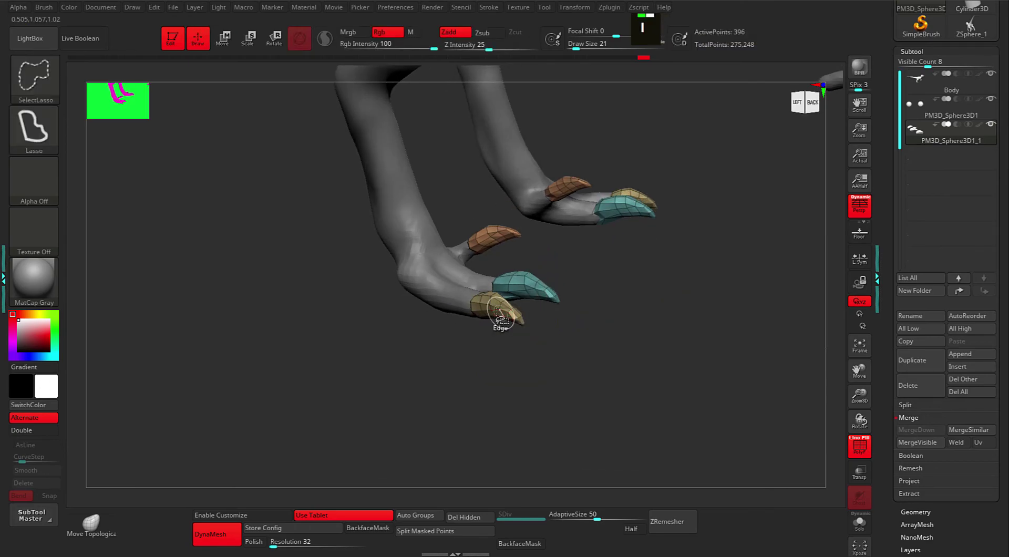
- Try again to isolate the outer toe's claw polygroup for the gizmo, and undo the visibility change
{"action": "key", "text": "ctrl+shift"}
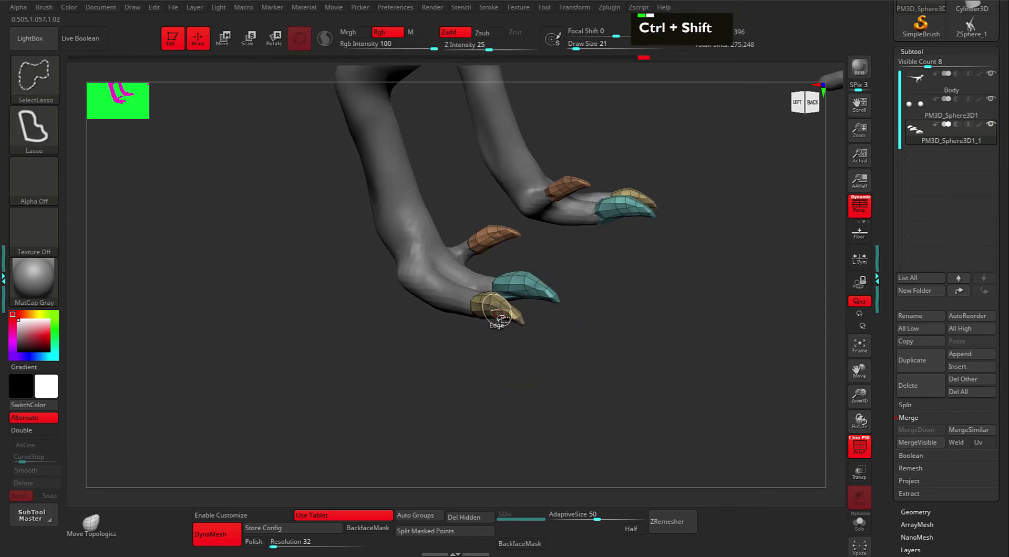
{"action": "left_click", "coordinate": [496, 314], "text": "ctrl+shift"}
{"action": "left_click", "coordinate": [498, 307], "text": "ctrl+shift"}
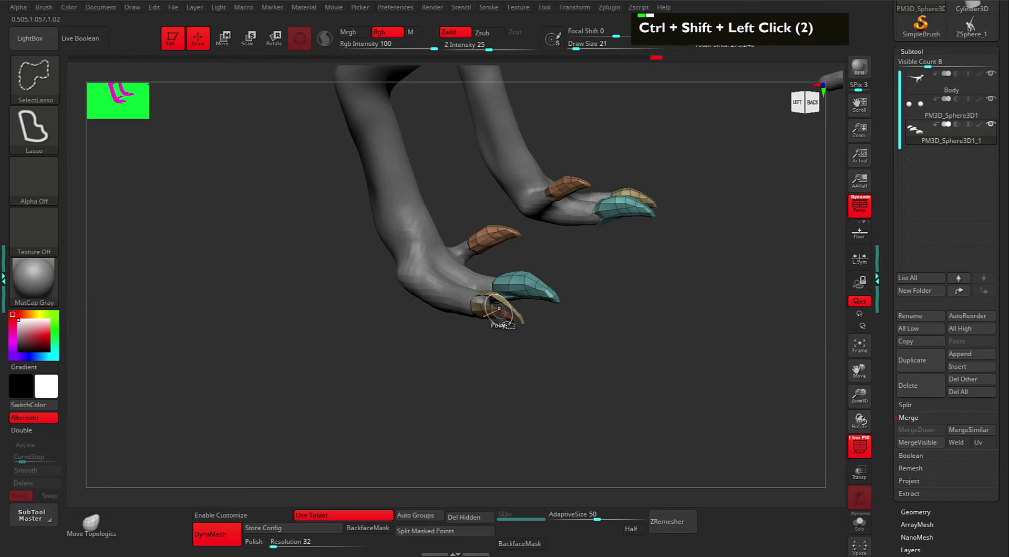
{"action": "key", "text": "ctrl+z"}
{"action": "key", "text": "ctrl+z"}
{"action": "key", "text": "ctrl+shift"}
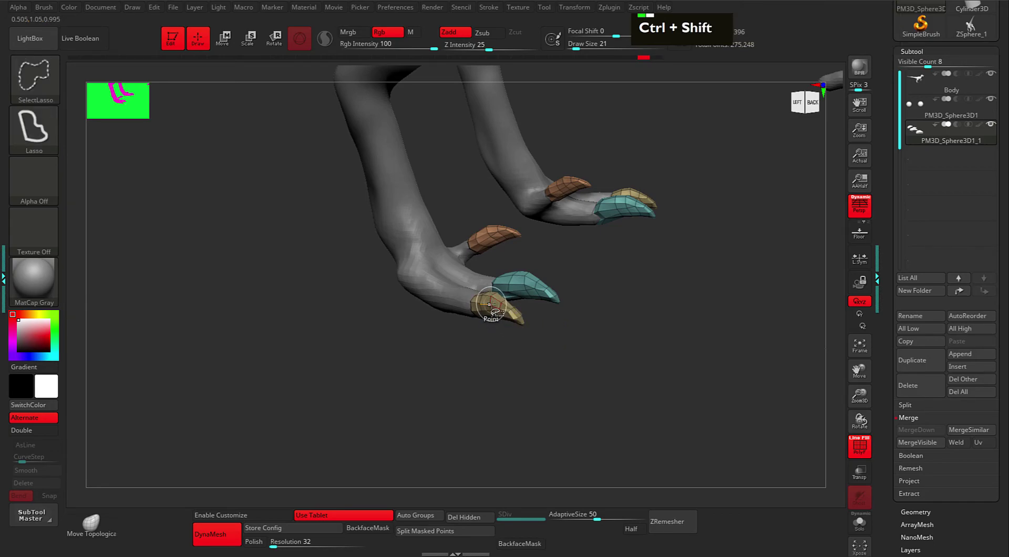
{"action": "left_click", "coordinate": [491, 308], "text": "ctrl+shift"}
{"action": "key", "text": "w"}
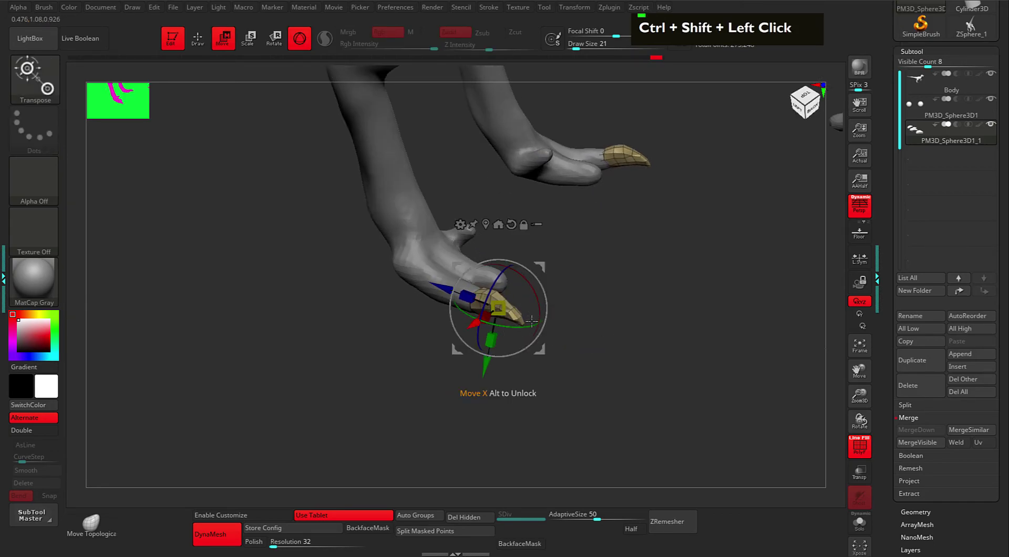
{"action": "left_click_drag", "start_coordinate": [590, 313], "coordinate": [592, 329], "text": "alt"}
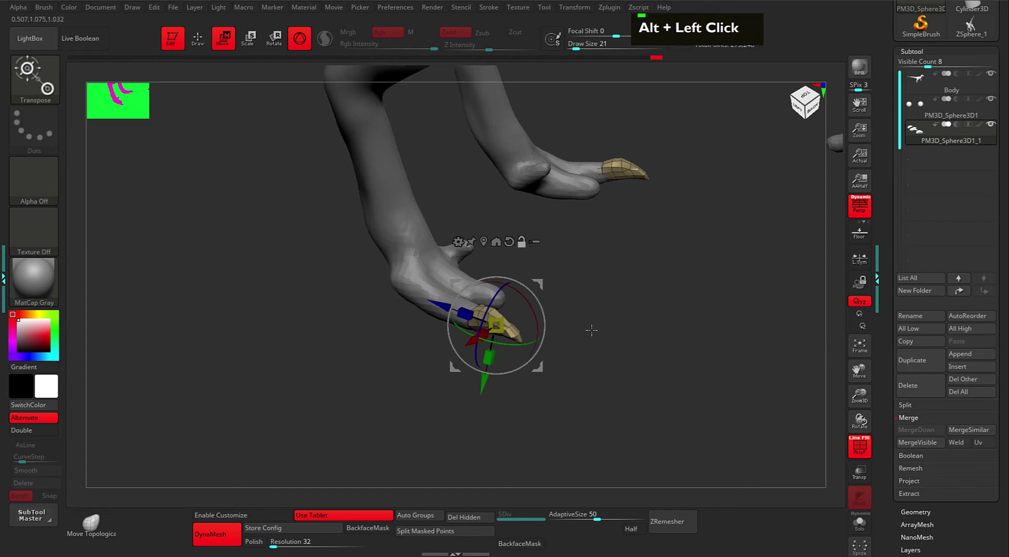
{"action": "key", "text": "ctrl+z"}
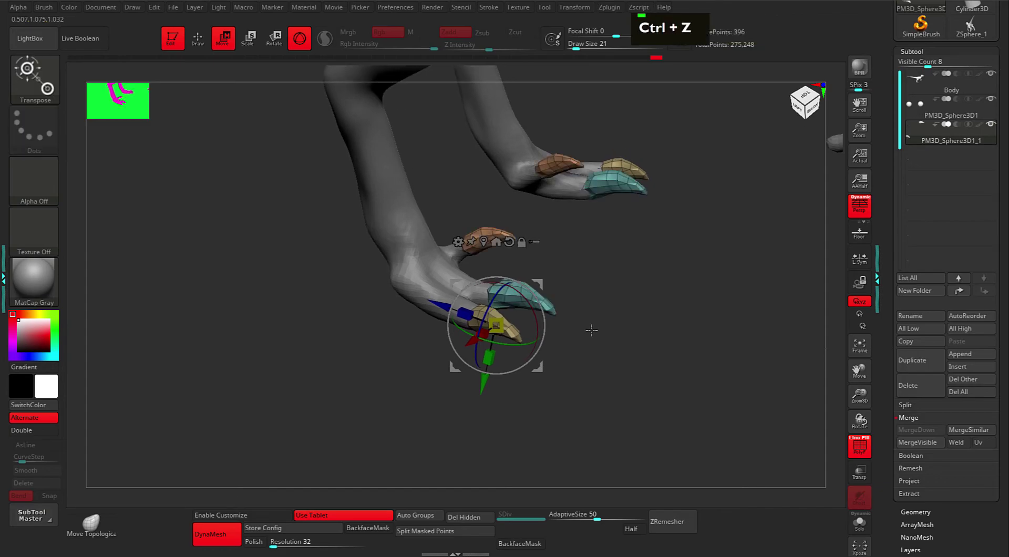
- Mask all claws except the outer toe's and place a duplicate of it in front of and above the foot
{"action": "key", "text": "w"}
{"action": "key", "text": "w"}
{"action": "left_click_drag", "start_coordinate": [590, 353], "coordinate": [598, 352]}
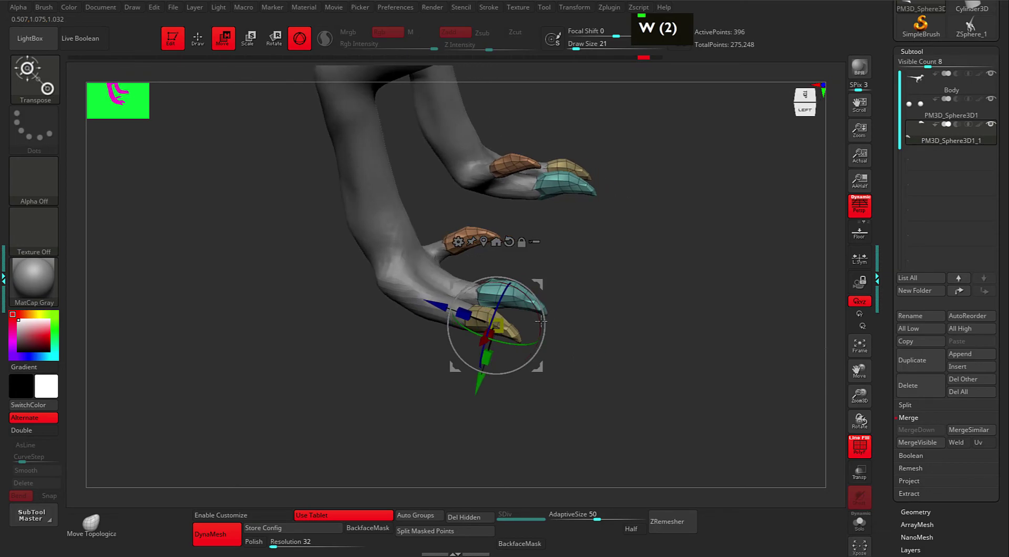
{"action": "left_click", "coordinate": [496, 323], "text": "ctrl+shift"}
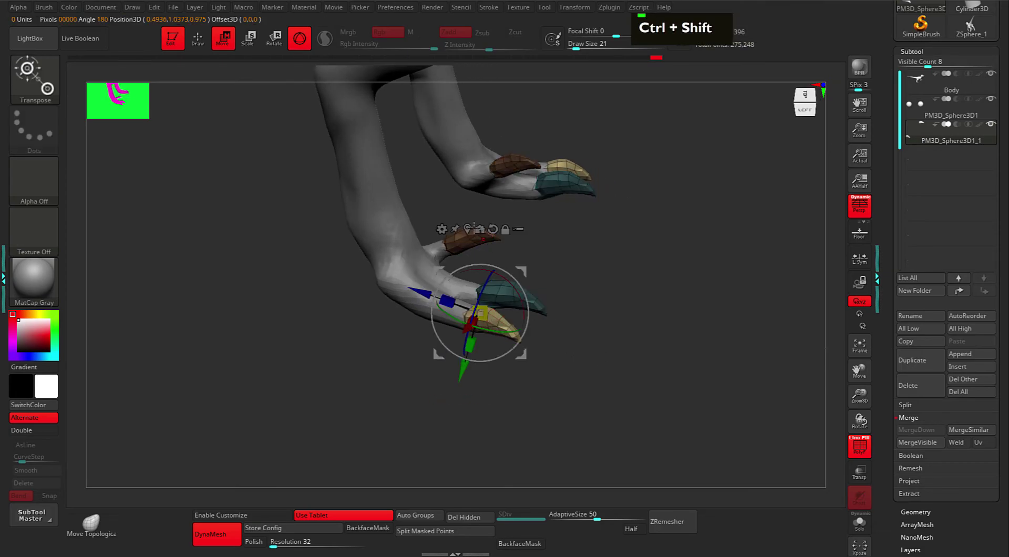
{"action": "mouse_move", "coordinate": [618, 321]}
{"action": "left_mouse_down"}
{"action": "mouse_move", "coordinate": [626, 313]}
{"action": "mouse_move", "coordinate": [631, 324]}
{"action": "mouse_move", "coordinate": [548, 306]}
{"action": "left_mouse_up"}
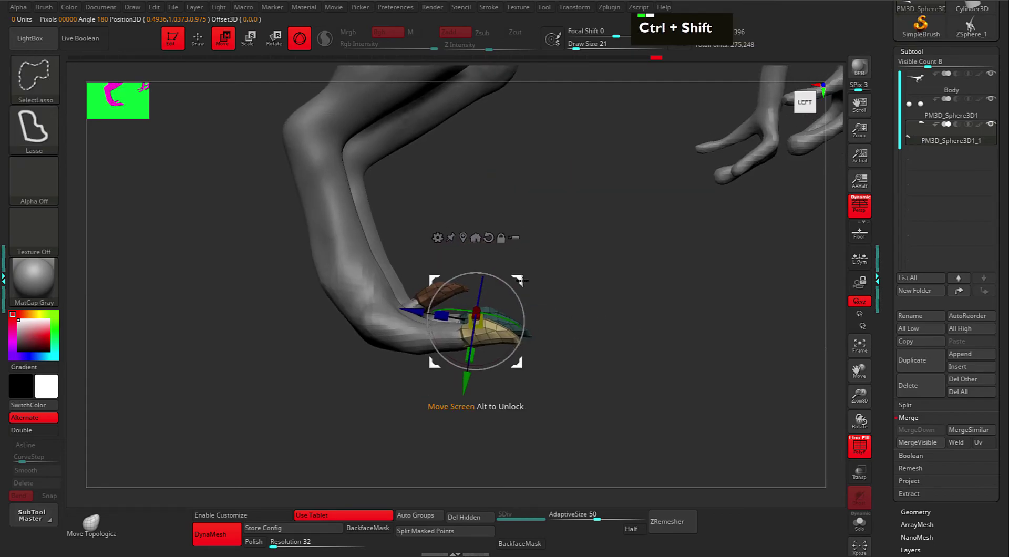
{"action": "left_click_drag", "start_coordinate": [507, 342], "coordinate": [595, 287], "text": "ctrl+shift"}
{"action": "left_click_drag", "start_coordinate": [649, 328], "coordinate": [610, 333]}
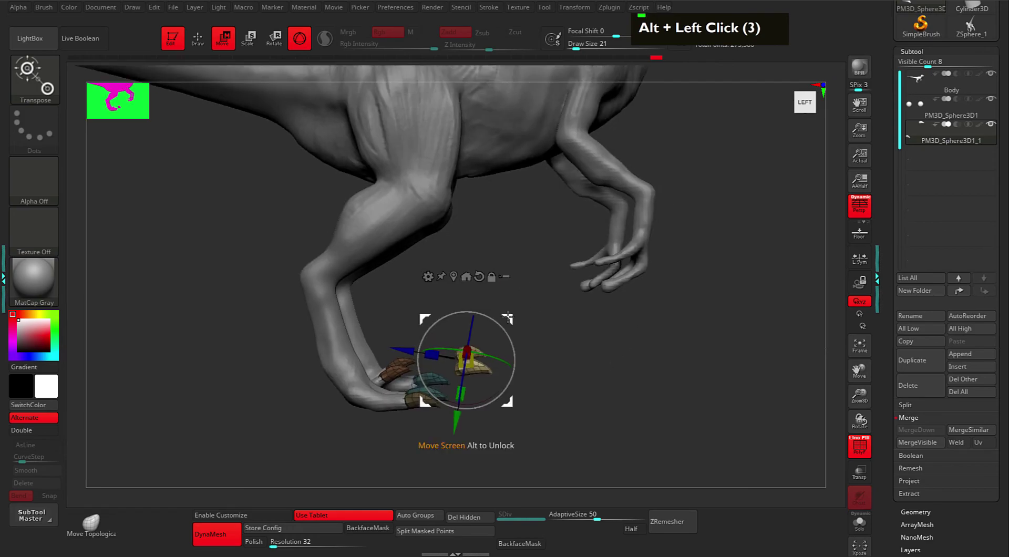
{"action": "left_click_drag", "start_coordinate": [508, 317], "coordinate": [441, 311], "text": "alt"}
{"action": "left_click", "coordinate": [412, 317], "text": "alt"}
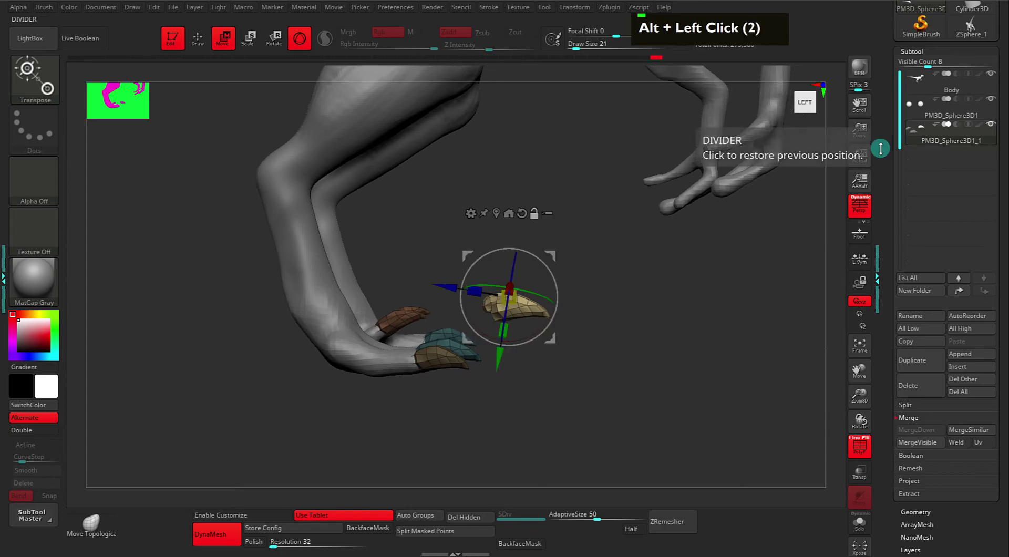
- Split the duplicated claw off from the masked foot claws into its own subtool
{"action": "left_click", "coordinate": [913, 403]}
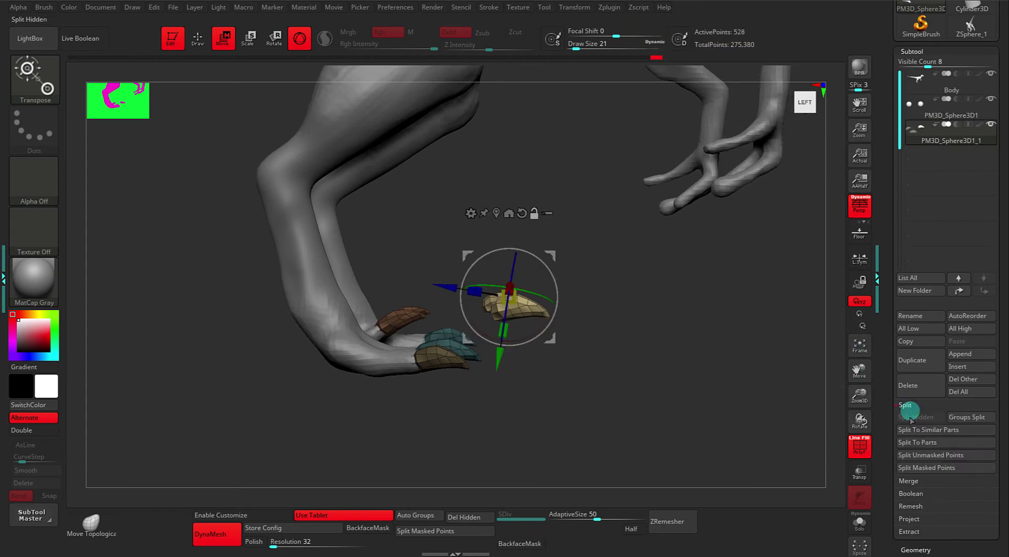
{"action": "left_click", "coordinate": [922, 474]}
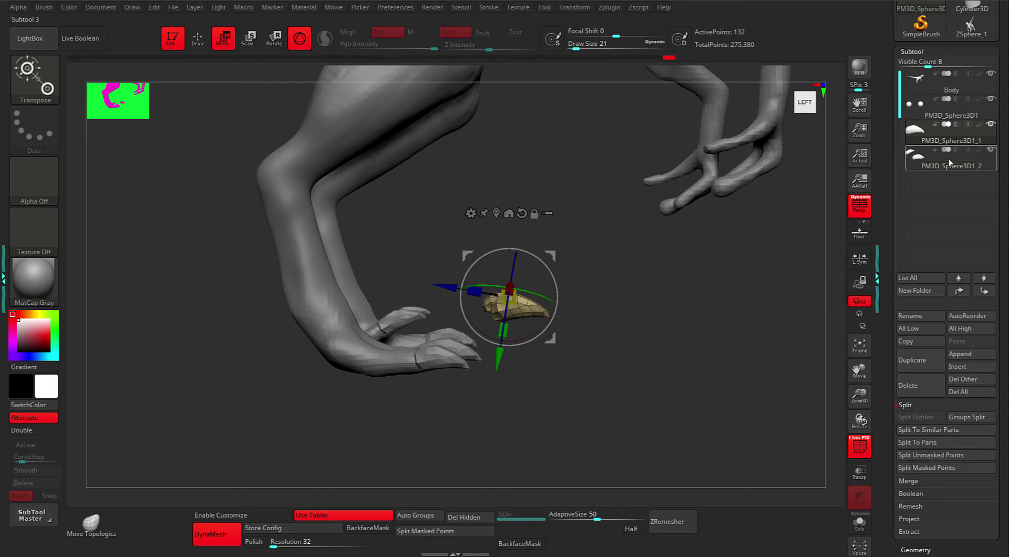
{"action": "left_click_drag", "start_coordinate": [680, 311], "coordinate": [643, 330], "text": "alt"}
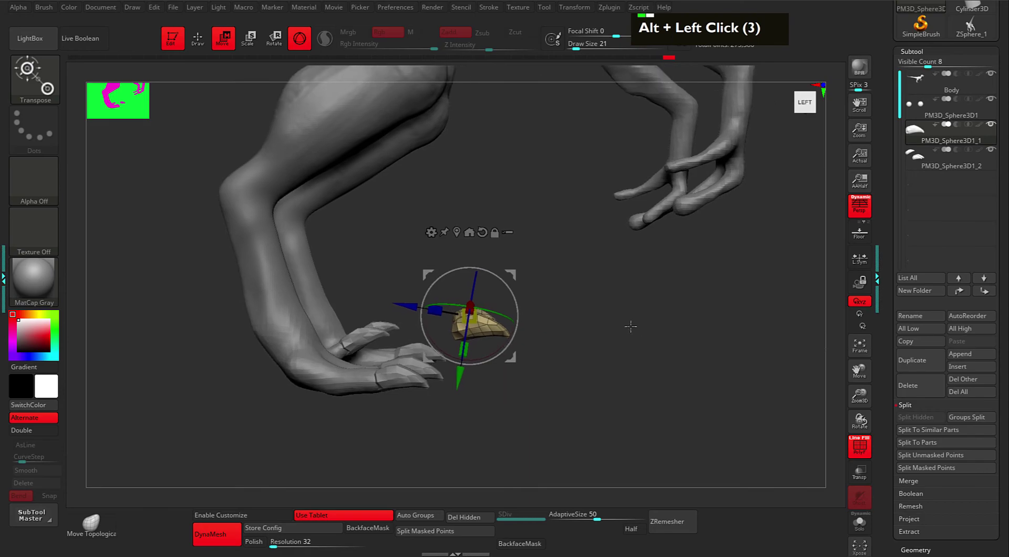
- Move the duplicated claw from the foot up and forward to a spot beside the raptor's hand
{"action": "left_click_drag", "start_coordinate": [489, 305], "coordinate": [678, 205]}
{"action": "left_click_drag", "start_coordinate": [704, 245], "coordinate": [691, 323], "text": "alt"}
{"action": "left_click_drag", "start_coordinate": [642, 225], "coordinate": [609, 336]}
{"action": "left_click_drag", "start_coordinate": [667, 257], "coordinate": [651, 263]}
{"action": "left_click_drag", "start_coordinate": [647, 331], "coordinate": [725, 372]}
{"action": "left_click", "coordinate": [754, 341], "text": "alt"}
{"action": "left_click_drag", "start_coordinate": [754, 340], "coordinate": [783, 343], "text": "alt"}
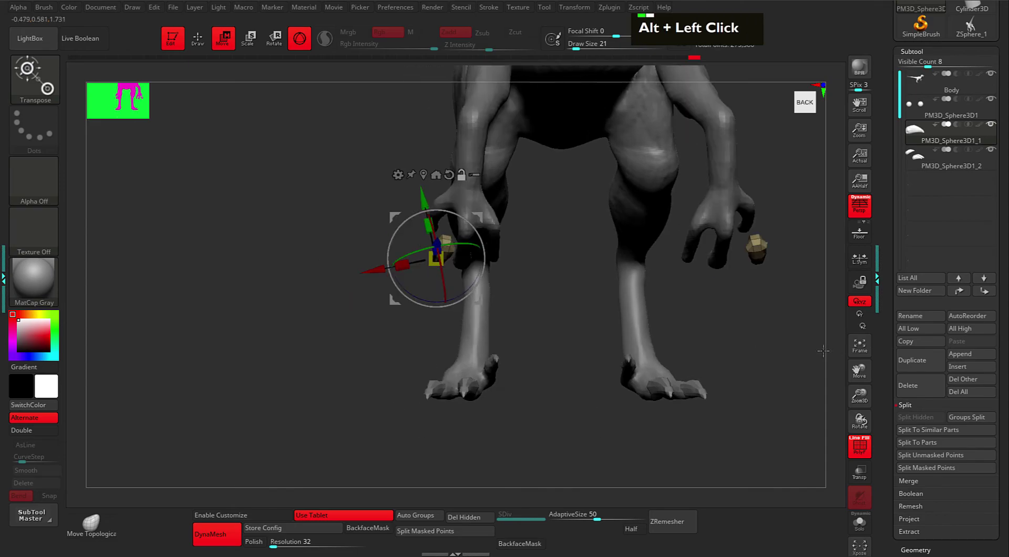
- Delete one of the two mirrored duplicate claws with Delete By Symmetry
{"action": "left_click_drag", "start_coordinate": [886, 335], "coordinate": [899, 245]}
{"action": "left_click", "coordinate": [910, 248]}
{"action": "left_click_drag", "start_coordinate": [868, 339], "coordinate": [888, 284]}
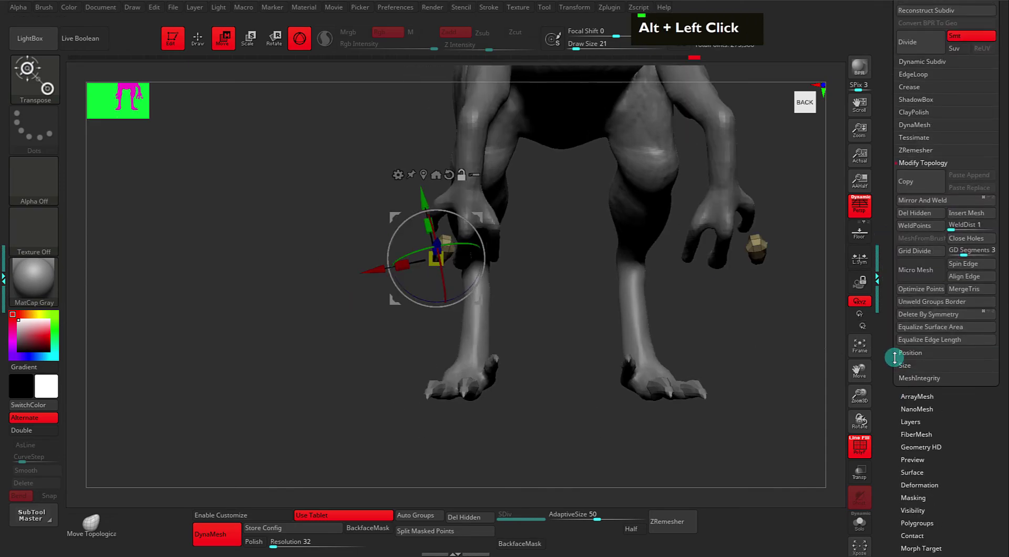
{"action": "left_click", "coordinate": [927, 316], "text": "alt"}
{"action": "left_click_drag", "start_coordinate": [738, 318], "coordinate": [672, 330], "text": "alt"}
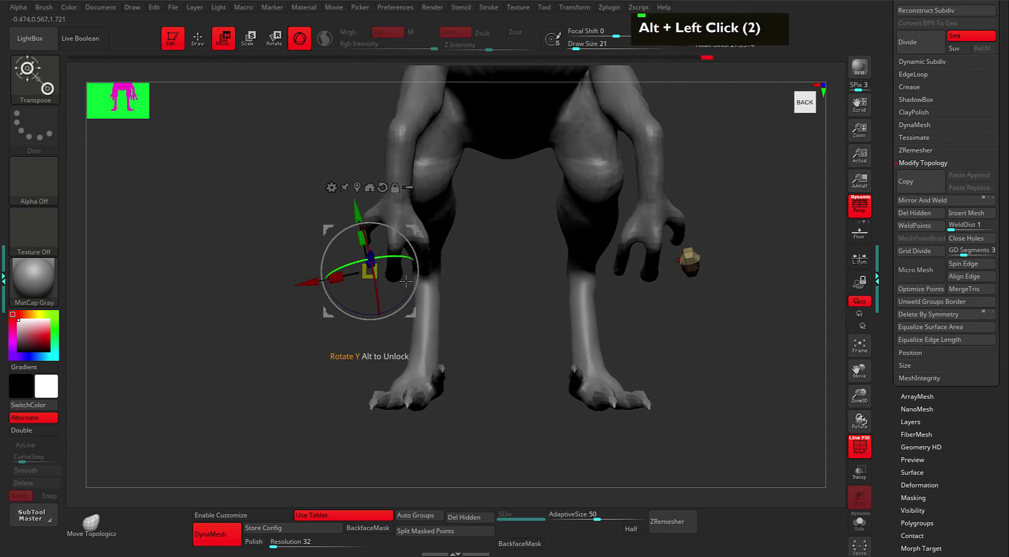
{"action": "left_click_drag", "start_coordinate": [503, 309], "coordinate": [511, 307], "text": "alt"}
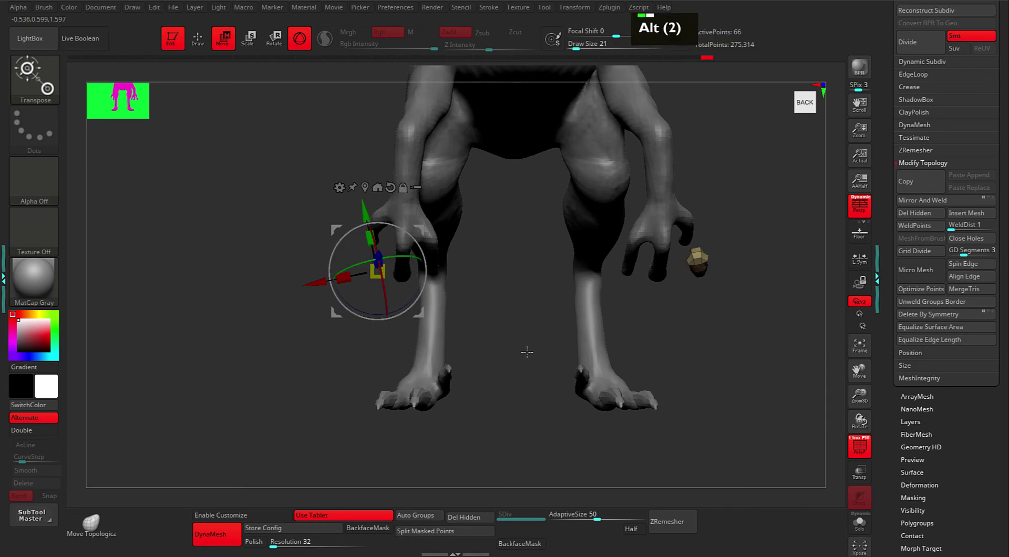
- Center the Transpose gizmo on the remaining claw beside the hand
{"action": "left_click_drag", "start_coordinate": [526, 352], "coordinate": [487, 349], "text": "alt"}
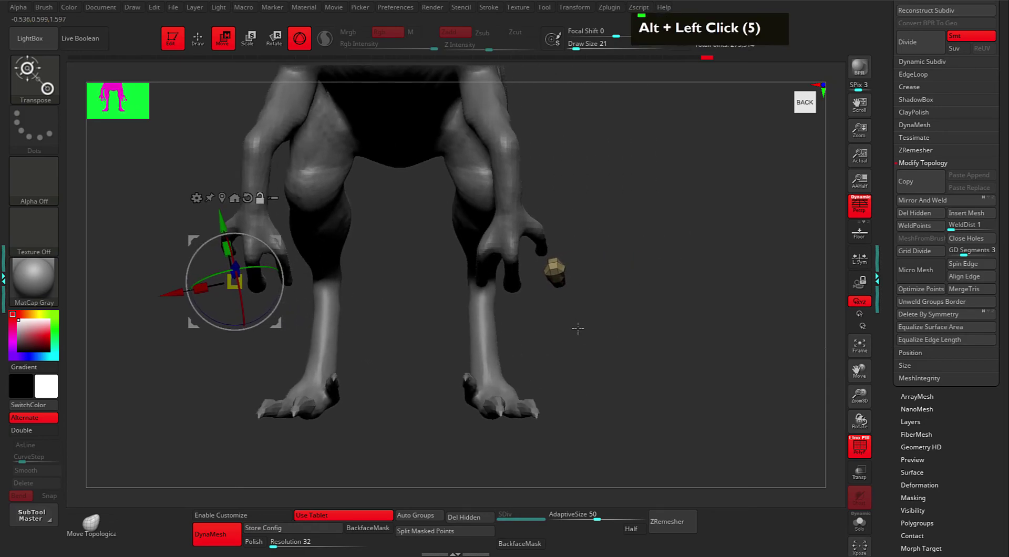
{"action": "key", "text": "alt"}
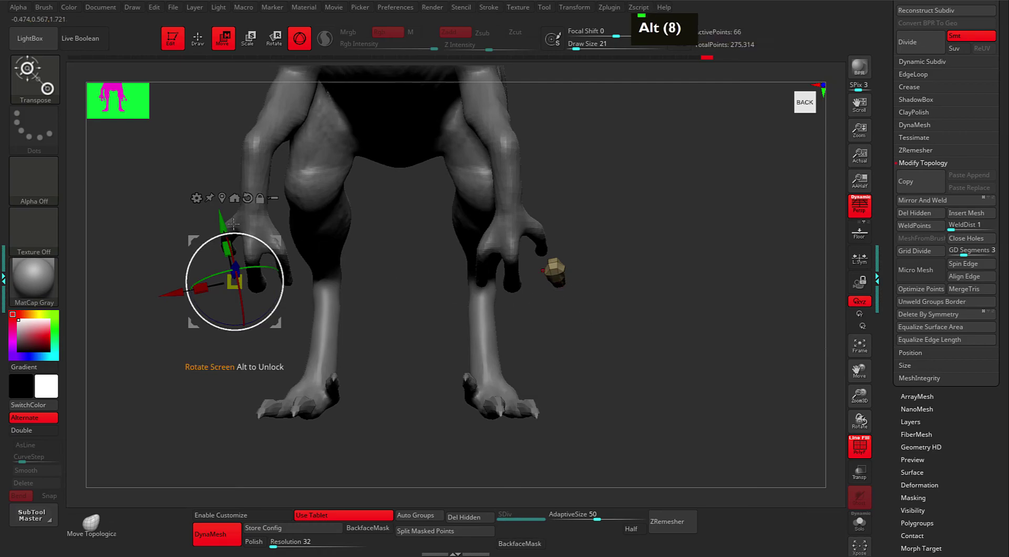
{"action": "left_click", "coordinate": [222, 197]}
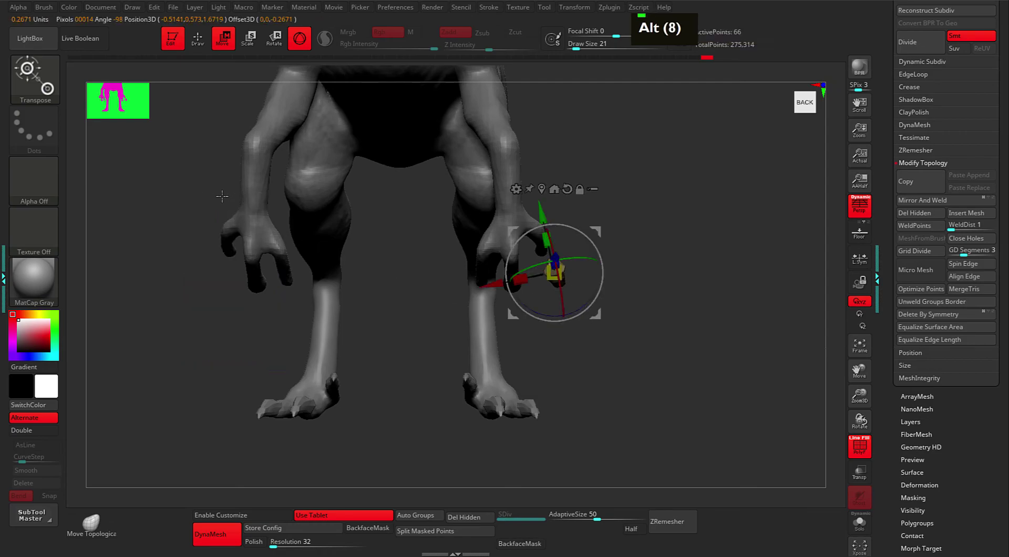
- Move the claw onto the tip of the hand's middle finger and turn it along the finger's direction
{"action": "left_click_drag", "start_coordinate": [651, 315], "coordinate": [711, 296], "text": "alt"}
{"action": "double_click", "coordinate": [634, 319]}
{"action": "left_click", "coordinate": [524, 303], "text": "alt"}
{"action": "left_click_drag", "start_coordinate": [506, 297], "coordinate": [446, 303], "text": "alt"}
{"action": "left_click_drag", "start_coordinate": [641, 353], "coordinate": [558, 347], "text": "alt"}
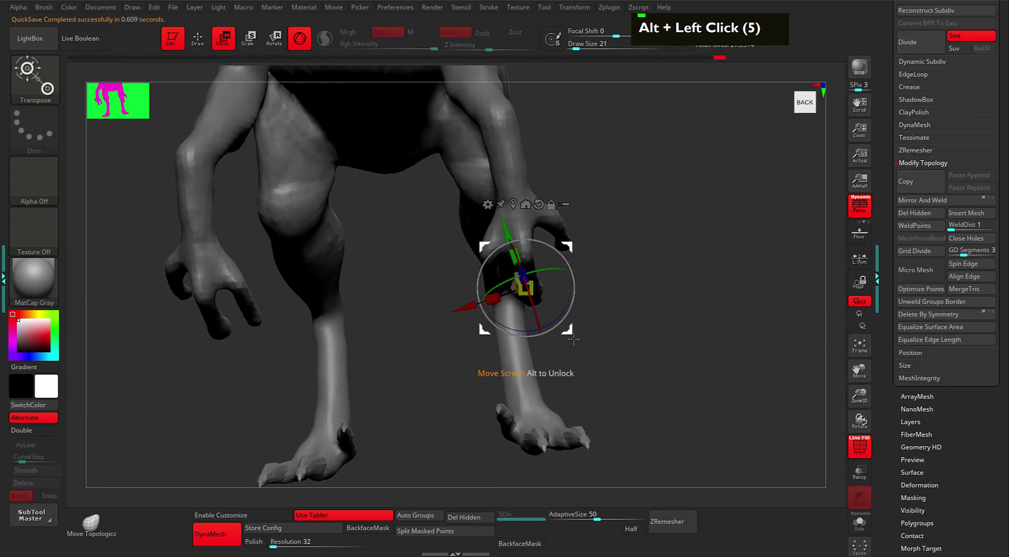
{"action": "left_click_drag", "start_coordinate": [634, 352], "coordinate": [574, 358]}
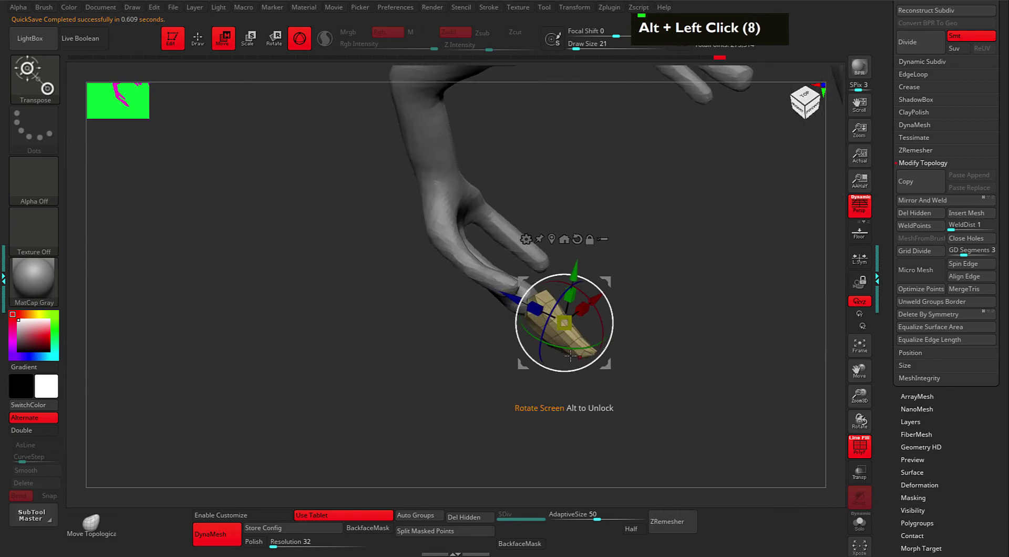
{"action": "left_click_drag", "start_coordinate": [642, 349], "coordinate": [676, 356], "text": "alt"}
{"action": "double_click", "coordinate": [676, 356]}
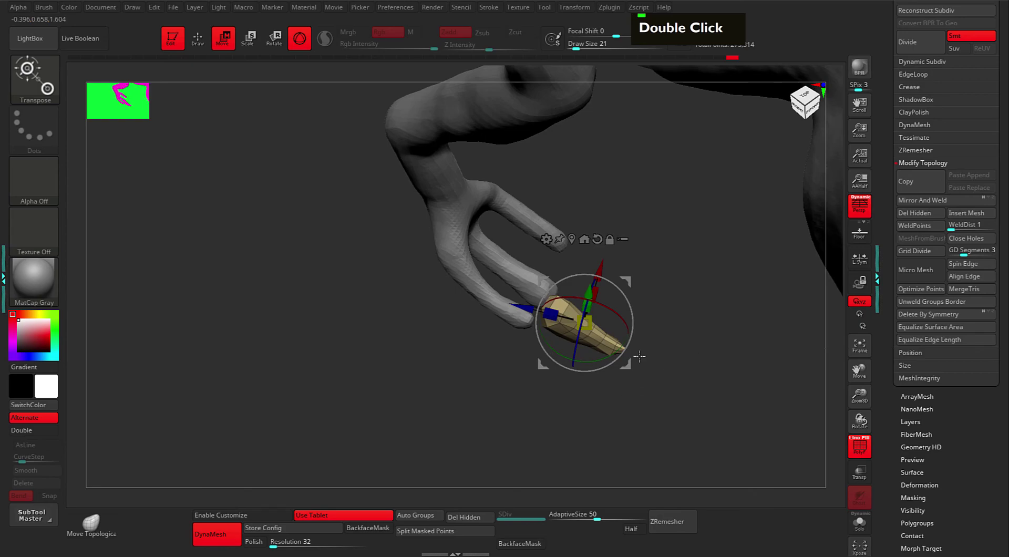
- Refine the position, rotation and proportions of the middle finger's claw until it fits over the fingertip
{"action": "left_click_drag", "start_coordinate": [600, 350], "coordinate": [599, 318], "text": "alt"}
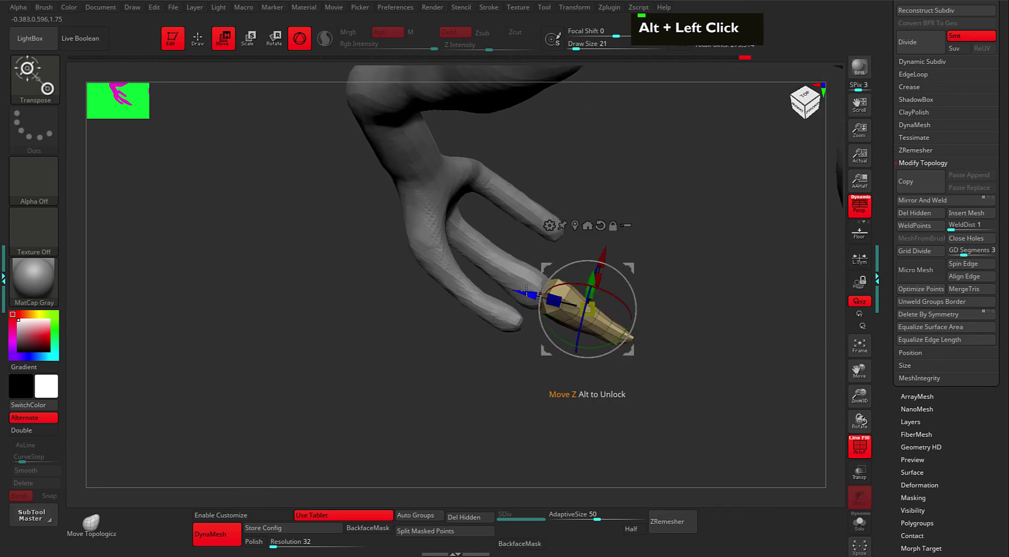
{"action": "left_click_drag", "start_coordinate": [530, 395], "coordinate": [727, 445], "text": "alt"}
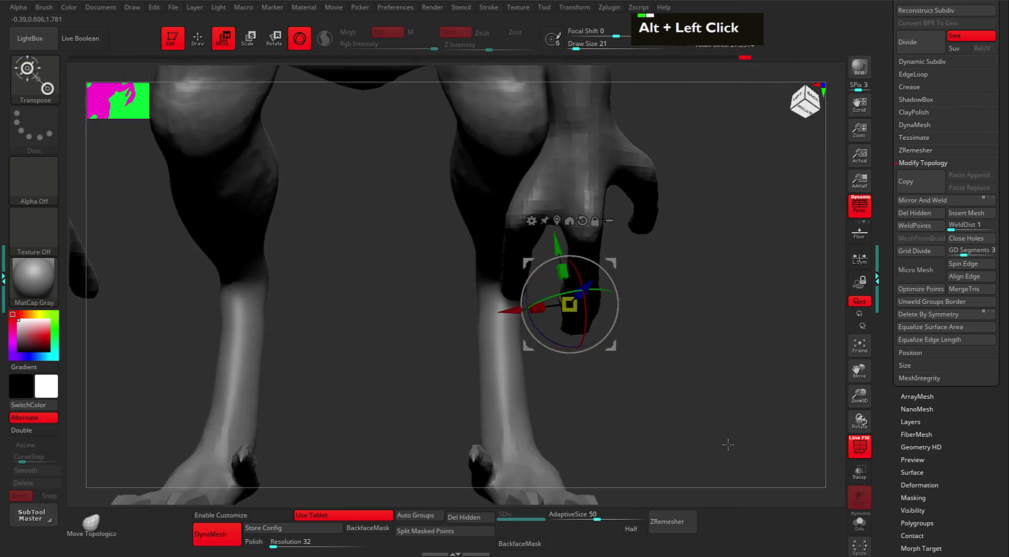
{"action": "left_click_drag", "start_coordinate": [680, 394], "coordinate": [673, 367], "text": "alt"}
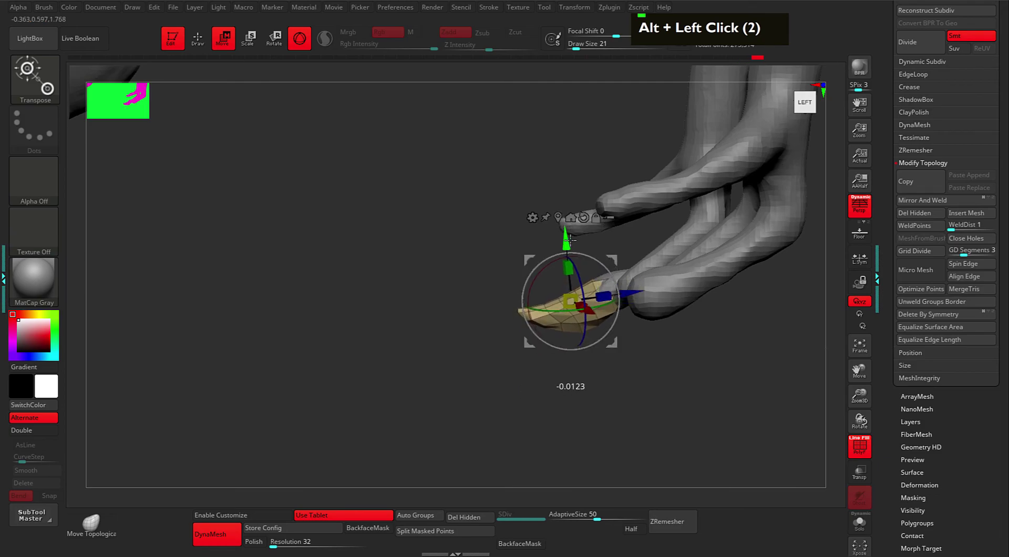
{"action": "left_click_drag", "start_coordinate": [605, 315], "coordinate": [605, 376], "text": "alt"}
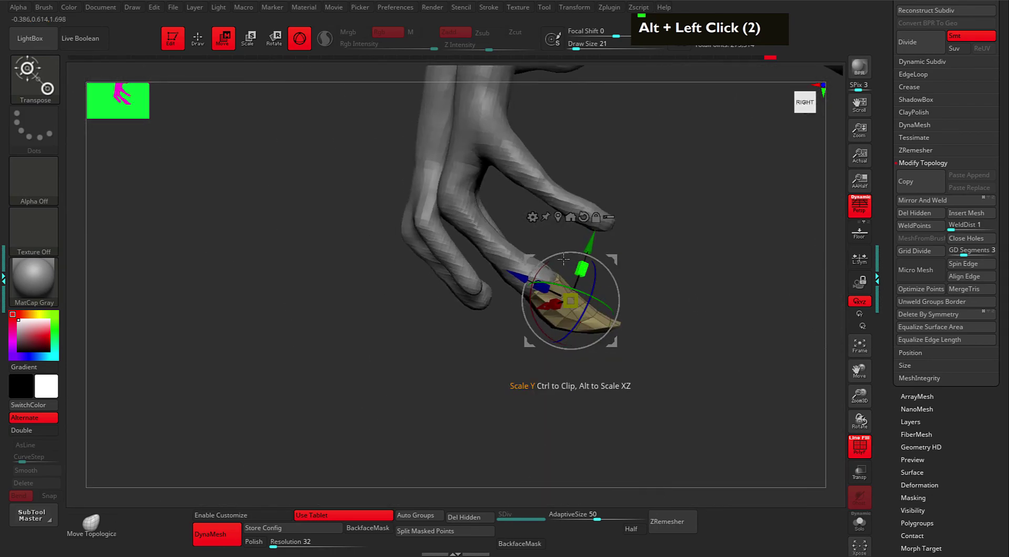
{"action": "left_click_drag", "start_coordinate": [618, 278], "coordinate": [627, 258]}
{"action": "left_click_drag", "start_coordinate": [682, 311], "coordinate": [624, 256]}
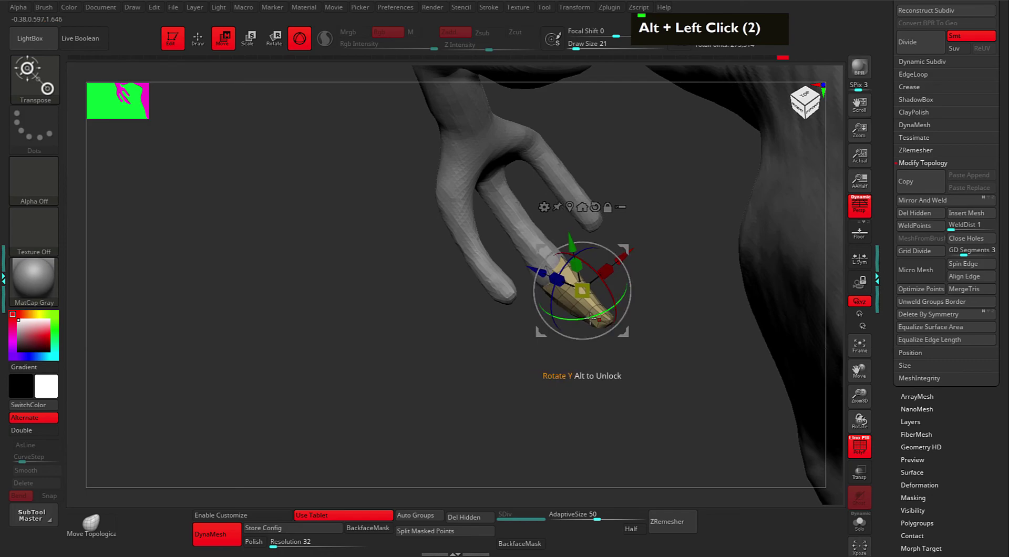
{"action": "left_click_drag", "start_coordinate": [592, 318], "coordinate": [600, 351], "text": "alt"}
- Duplicate the middle finger's claw toward the inner finger and scale the copy down slightly
{"action": "key", "text": "ctrl+shift"}
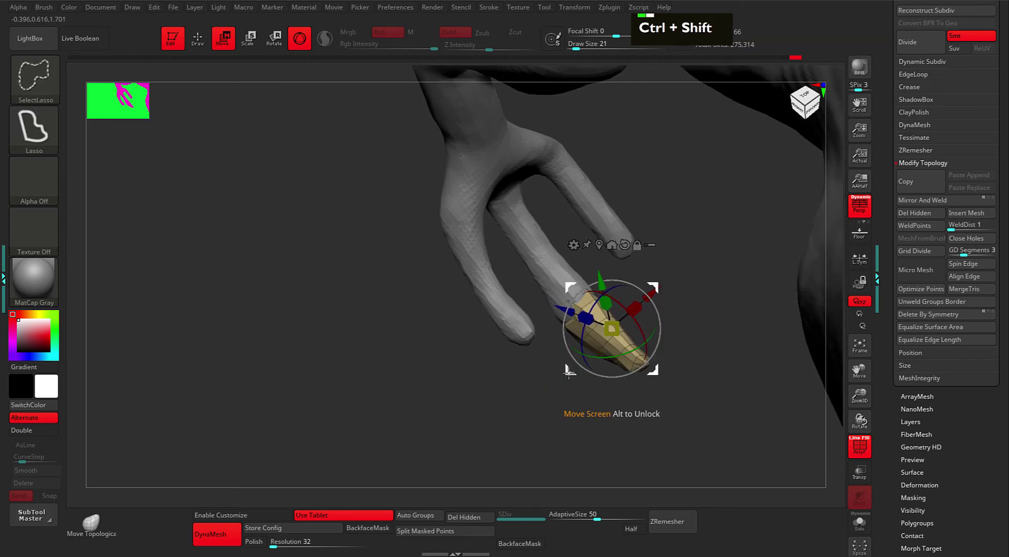
{"action": "left_click", "coordinate": [569, 371], "text": "ctrl+shift"}
{"action": "mouse_move", "coordinate": [586, 337]}
{"action": "left_mouse_down", "text": "ctrl+shift"}
{"action": "mouse_move", "coordinate": [615, 316]}
{"action": "mouse_move", "coordinate": [633, 358]}
{"action": "mouse_move", "coordinate": [627, 322]}
{"action": "left_mouse_up", "text": "ctrl+shift"}
{"action": "left_click_drag", "start_coordinate": [667, 368], "coordinate": [686, 380]}
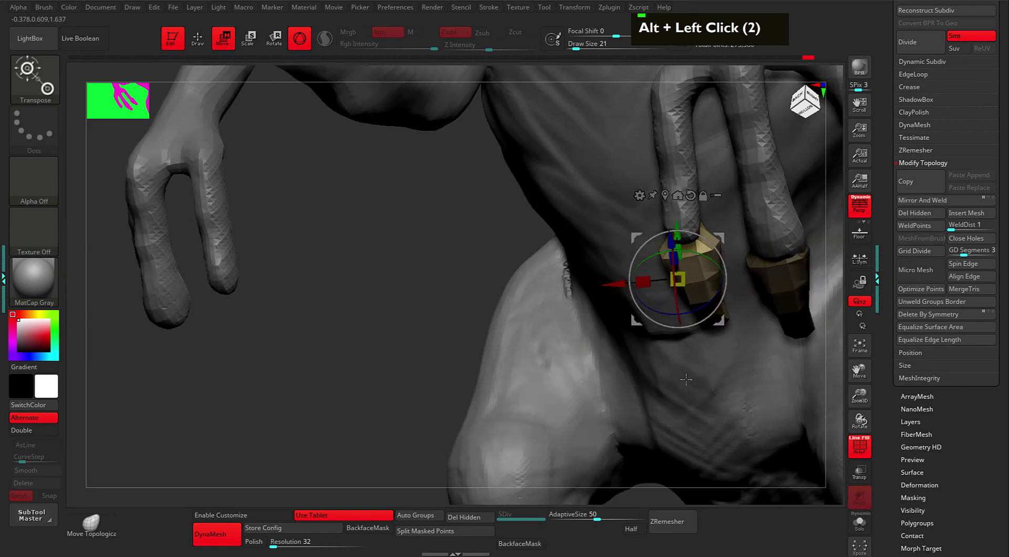
{"action": "left_click_drag", "start_coordinate": [682, 275], "coordinate": [681, 275]}
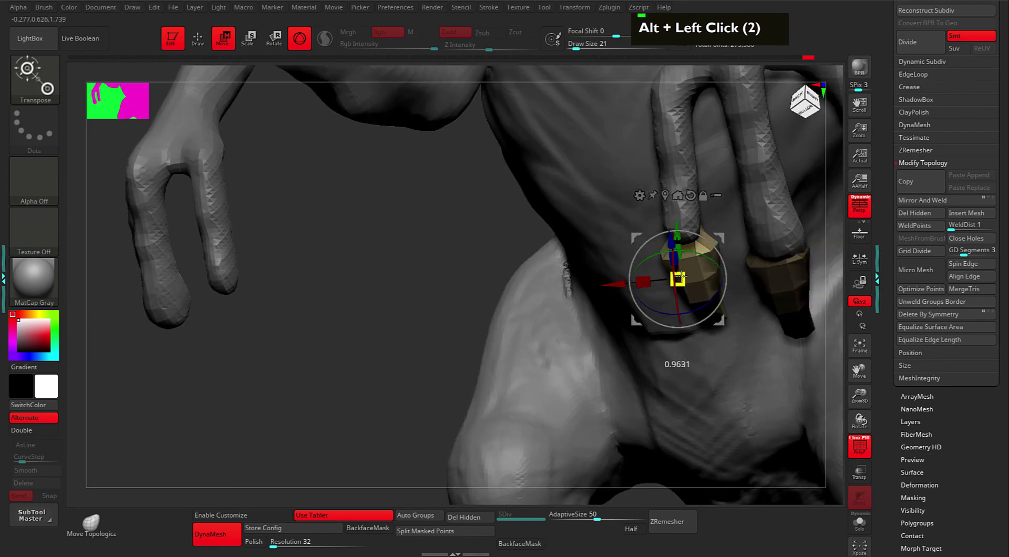
{"action": "left_click_drag", "start_coordinate": [433, 277], "coordinate": [489, 271]}
- Shift and rotate the copied claw so that it fits the inner finger's tip
{"action": "left_click_drag", "start_coordinate": [578, 257], "coordinate": [713, 240]}
{"action": "left_click_drag", "start_coordinate": [649, 229], "coordinate": [650, 233]}
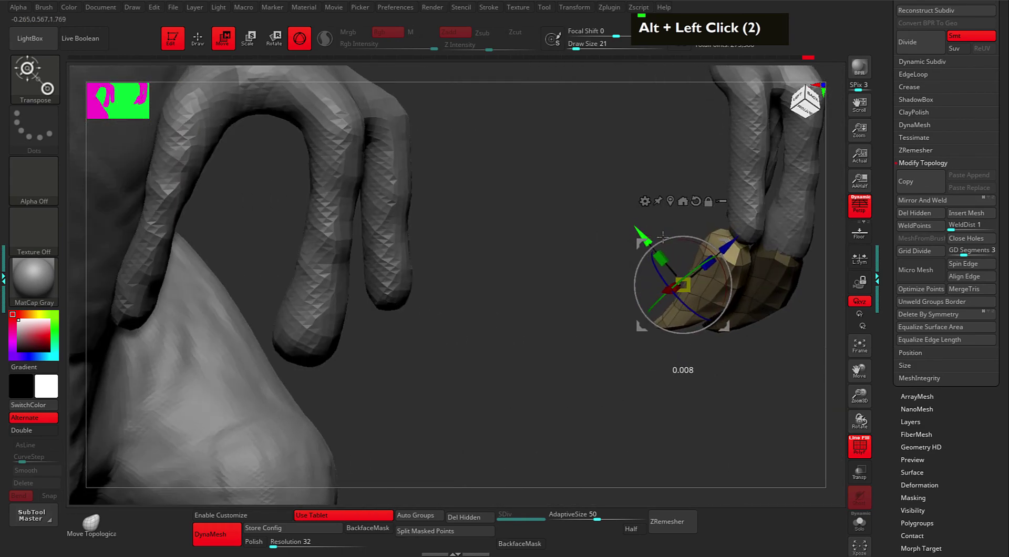
{"action": "left_click_drag", "start_coordinate": [728, 246], "coordinate": [742, 234]}
{"action": "left_click_drag", "start_coordinate": [734, 359], "coordinate": [683, 363]}
{"action": "left_click_drag", "start_coordinate": [633, 256], "coordinate": [621, 253]}
{"action": "left_click_drag", "start_coordinate": [788, 377], "coordinate": [741, 426]}
{"action": "left_click_drag", "start_coordinate": [809, 265], "coordinate": [718, 346], "text": "alt"}
- Duplicate the claw again and place the new copy at the outer finger's tip
{"action": "key", "text": "ctrl+shift"}
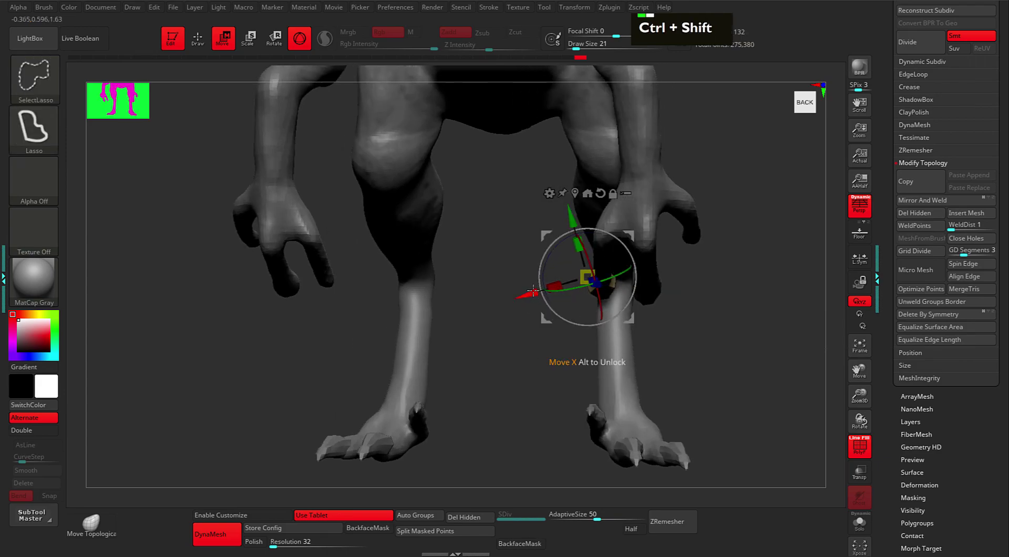
{"action": "left_click_drag", "start_coordinate": [532, 291], "coordinate": [629, 282], "text": "ctrl+shift"}
{"action": "mouse_move", "coordinate": [748, 343]}
{"action": "left_mouse_down"}
{"action": "mouse_move", "coordinate": [675, 331]}
{"action": "mouse_move", "coordinate": [732, 367]}
{"action": "mouse_move", "coordinate": [725, 382]}
{"action": "mouse_move", "coordinate": [714, 294]}
{"action": "left_mouse_up"}
{"action": "left_click_drag", "start_coordinate": [705, 253], "coordinate": [708, 233]}
{"action": "left_click_drag", "start_coordinate": [718, 392], "coordinate": [640, 252], "text": "alt"}
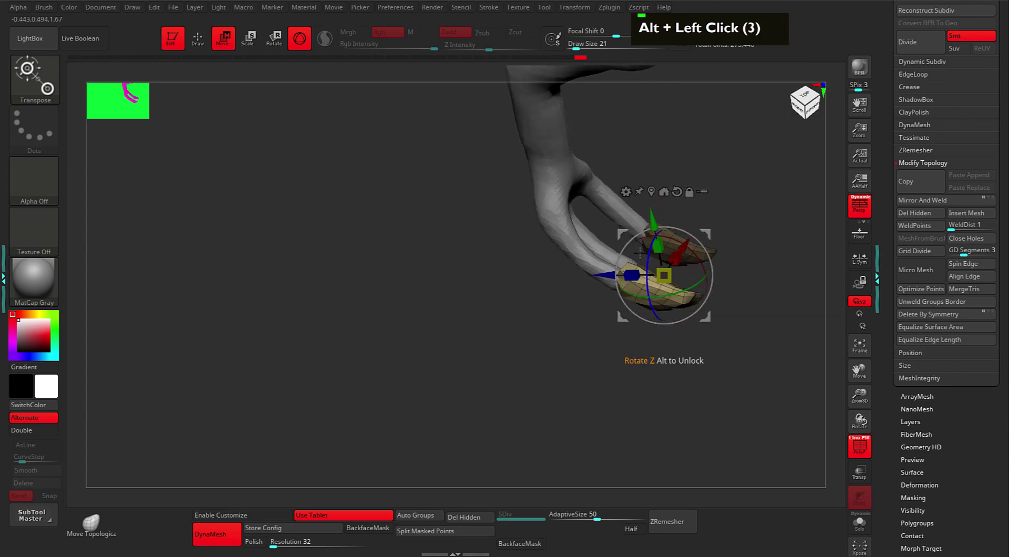
- Scale down the outer finger's claw and adjust its position and rotation to fit the fingertip
{"action": "left_click_drag", "start_coordinate": [755, 365], "coordinate": [678, 287], "text": "alt"}
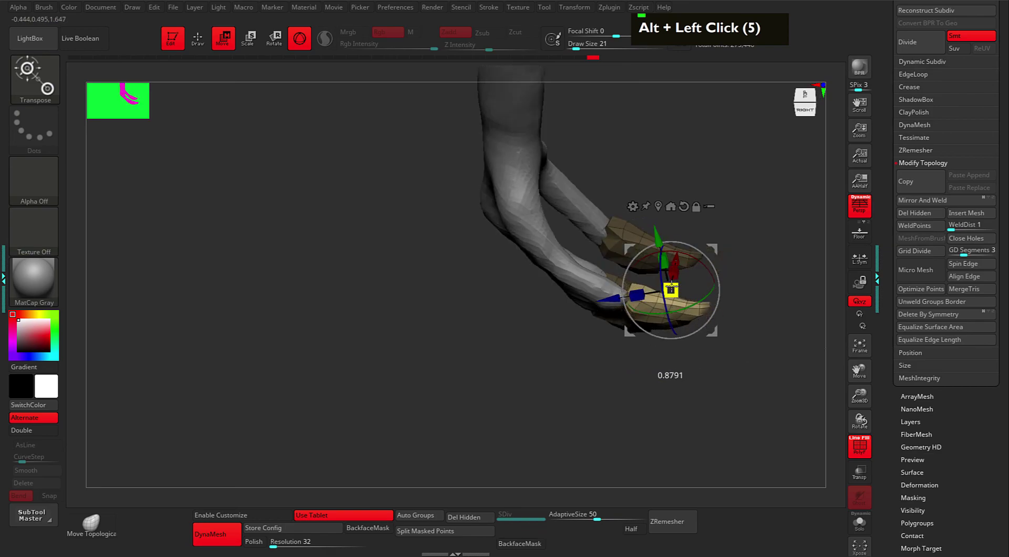
{"action": "left_click_drag", "start_coordinate": [661, 372], "coordinate": [628, 377]}
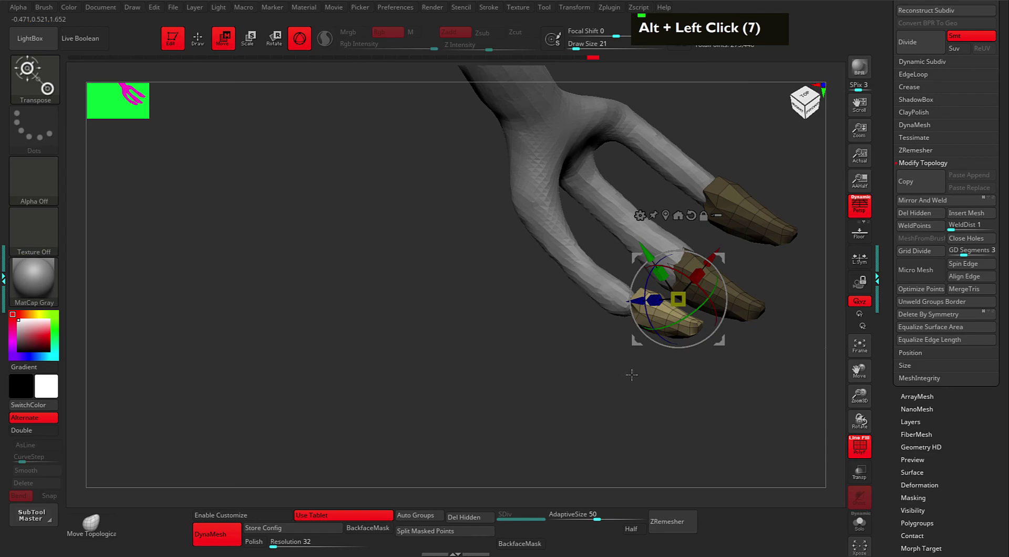
{"action": "left_click_drag", "start_coordinate": [647, 251], "coordinate": [643, 247]}
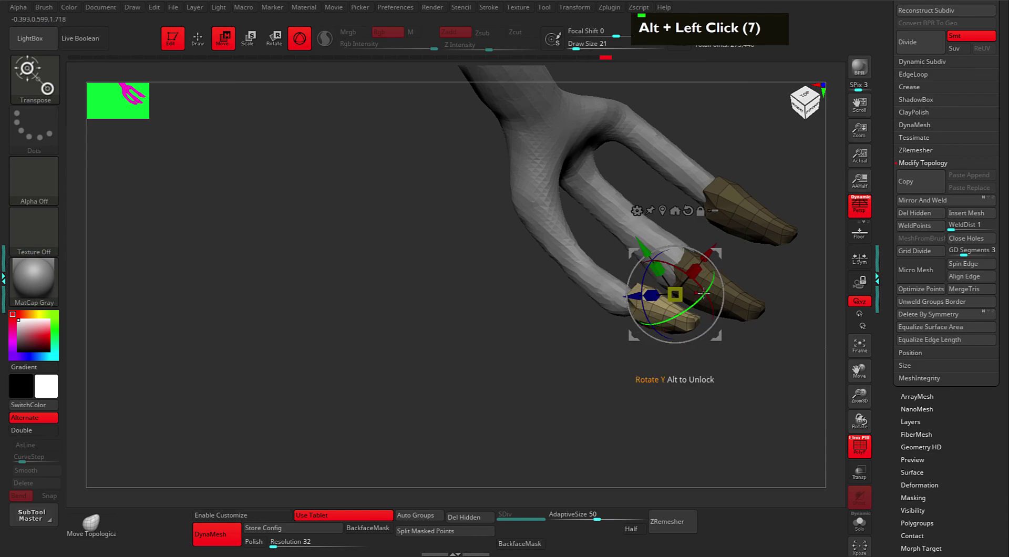
{"action": "left_click_drag", "start_coordinate": [703, 290], "coordinate": [708, 288]}
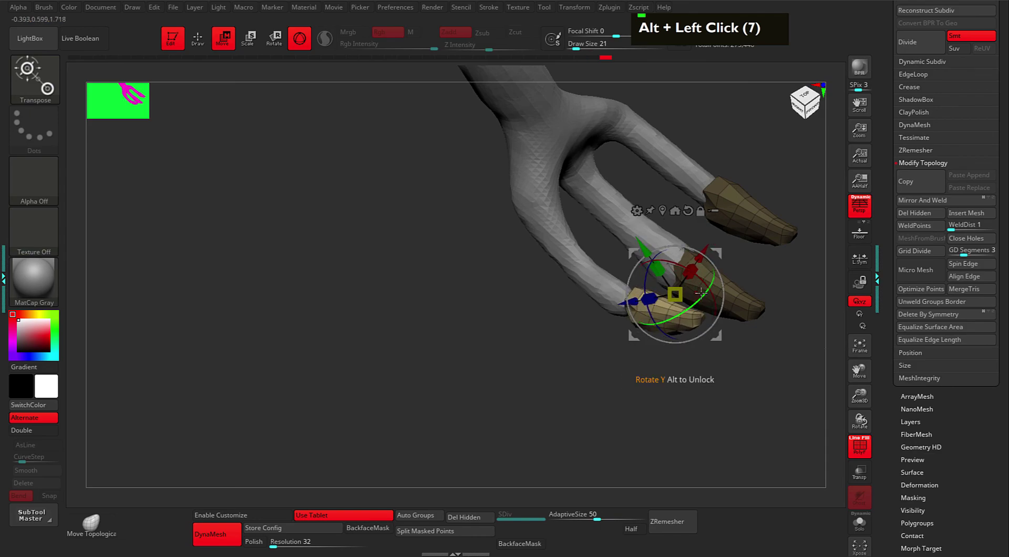
{"action": "left_click_drag", "start_coordinate": [628, 302], "coordinate": [616, 300]}
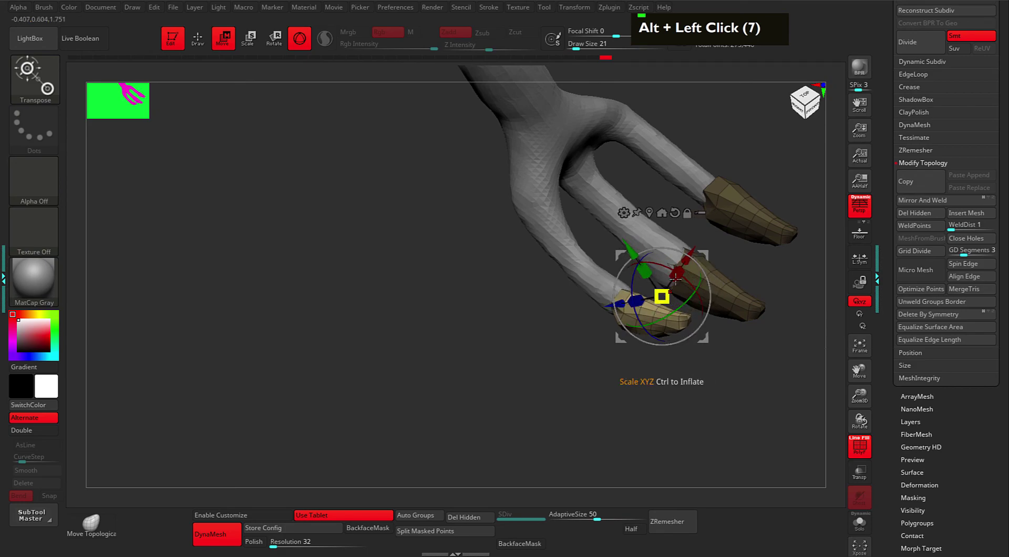
{"action": "left_click_drag", "start_coordinate": [690, 254], "coordinate": [693, 251]}
- Clear the mask on the hand claws and assign each claw its own polygroup with Auto Groups
{"action": "left_click_drag", "start_coordinate": [730, 368], "coordinate": [718, 415]}
{"action": "left_click_drag", "start_coordinate": [741, 450], "coordinate": [753, 389], "text": "alt"}
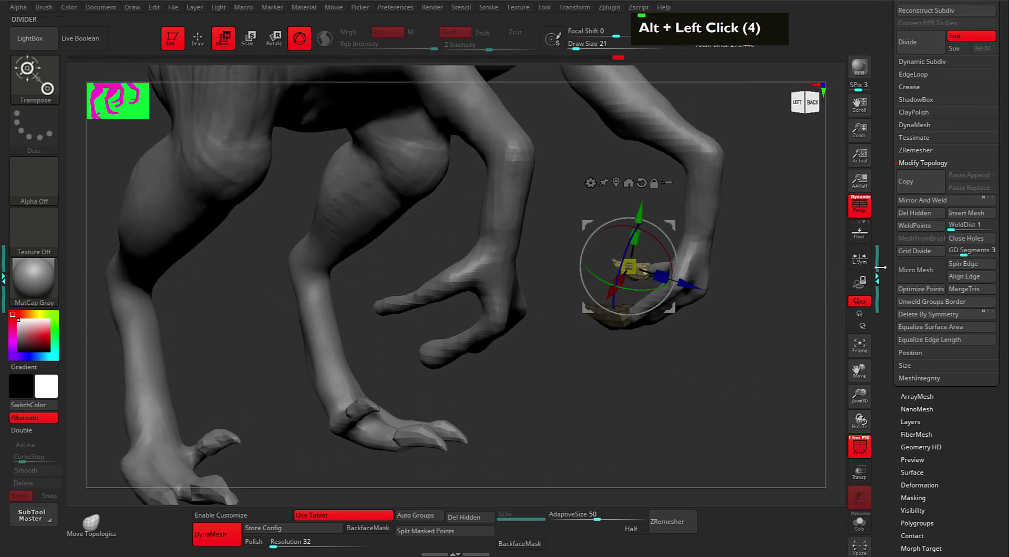
{"action": "left_click", "coordinate": [758, 391], "text": "ctrl"}
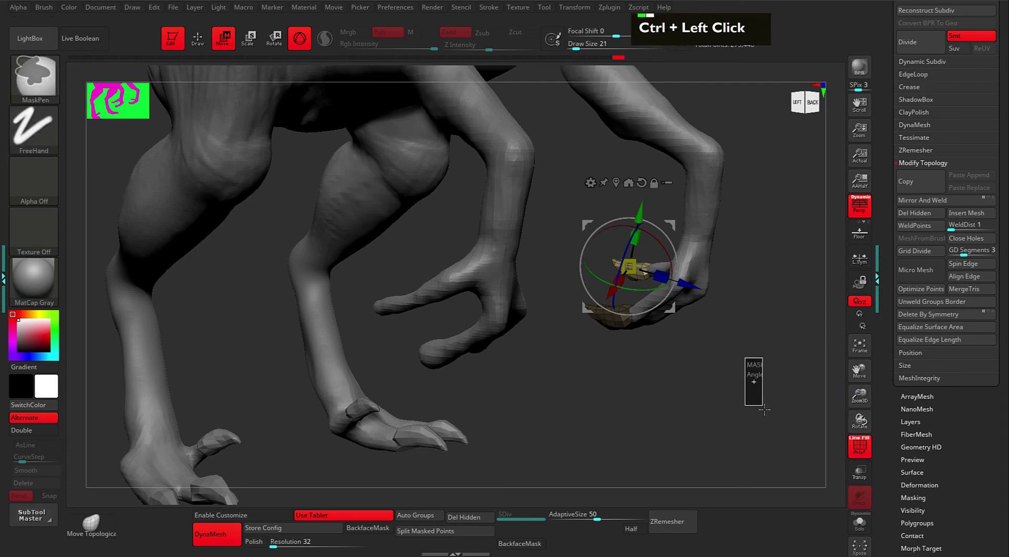
{"action": "left_click_drag", "start_coordinate": [885, 423], "coordinate": [887, 363]}
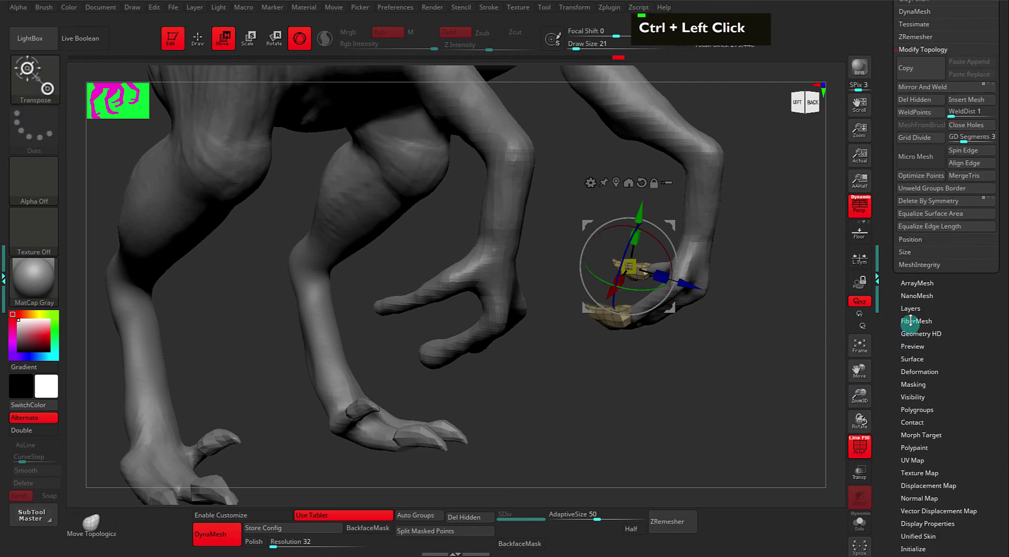
{"action": "left_click", "coordinate": [902, 410]}
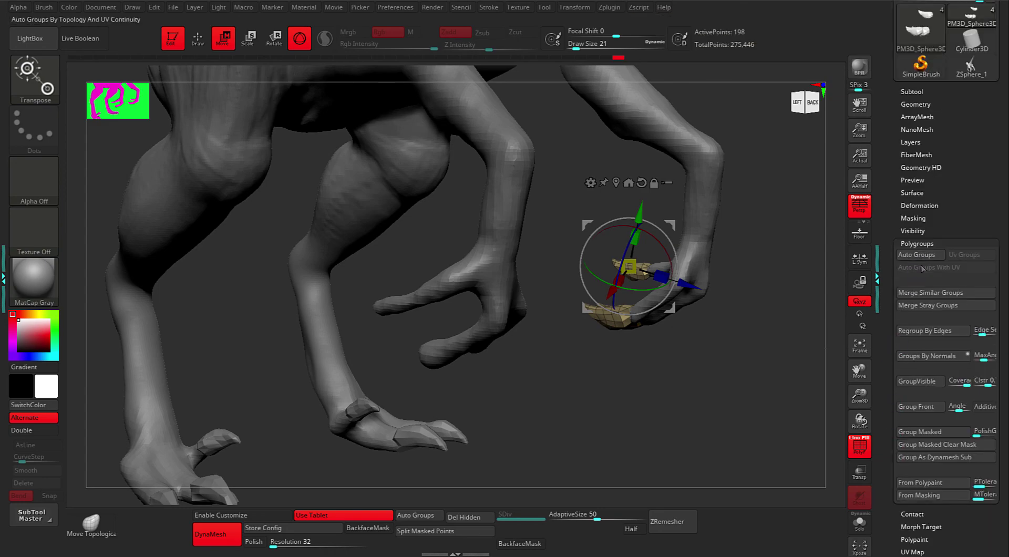
- Mirror the three fitted claws onto the opposite hand with Mirror And Weld
{"action": "mouse_move", "coordinate": [762, 379]}
{"action": "left_mouse_down", "text": "alt"}
{"action": "mouse_move", "coordinate": [735, 314]}
{"action": "mouse_move", "coordinate": [754, 347]}
{"action": "mouse_move", "coordinate": [775, 292]}
{"action": "left_mouse_up", "text": "alt"}
{"action": "key", "text": "q"}
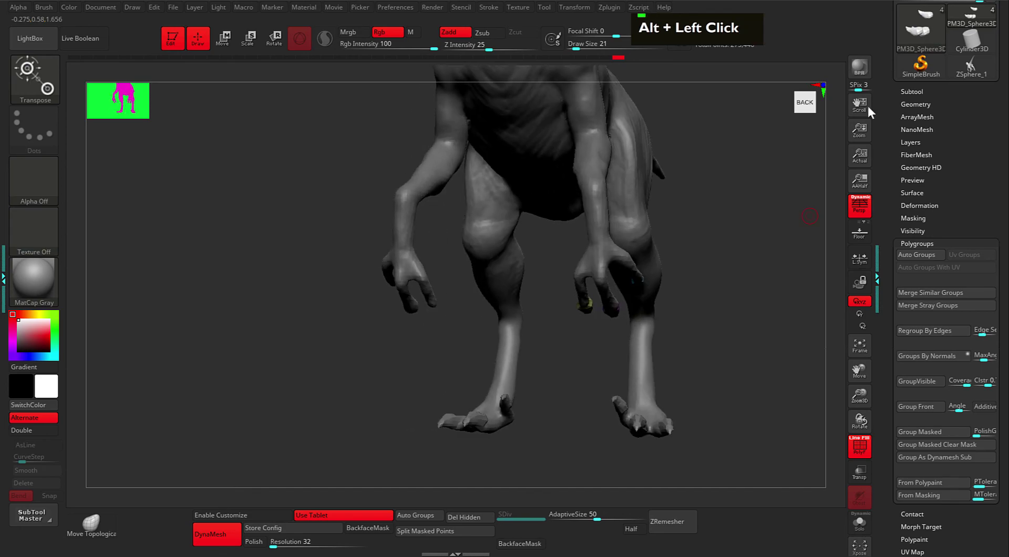
{"action": "left_click", "coordinate": [915, 104]}
{"action": "left_click_drag", "start_coordinate": [890, 196], "coordinate": [889, 135]}
{"action": "left_click", "coordinate": [919, 301]}
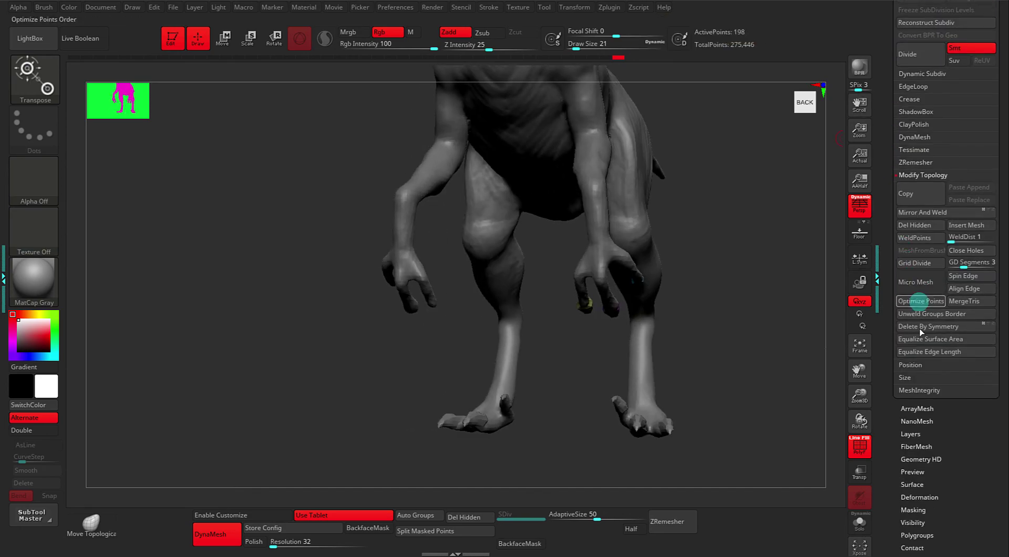
{"action": "left_click", "coordinate": [926, 212]}
- Examine the claws on both hands and the whole raptor from several angles
{"action": "mouse_move", "coordinate": [692, 311]}
{"action": "left_mouse_down", "text": "alt"}
{"action": "mouse_move", "coordinate": [689, 332]}
{"action": "mouse_move", "coordinate": [705, 316]}
{"action": "mouse_move", "coordinate": [742, 331]}
{"action": "mouse_move", "coordinate": [687, 344]}
{"action": "mouse_move", "coordinate": [671, 322]}
{"action": "mouse_move", "coordinate": [727, 317]}
{"action": "mouse_move", "coordinate": [578, 343]}
{"action": "mouse_move", "coordinate": [613, 349]}
{"action": "mouse_move", "coordinate": [590, 356]}
{"action": "mouse_move", "coordinate": [638, 354]}
{"action": "mouse_move", "coordinate": [620, 356]}
{"action": "mouse_move", "coordinate": [633, 309]}
{"action": "mouse_move", "coordinate": [662, 354]}
{"action": "mouse_move", "coordinate": [647, 308]}
{"action": "left_mouse_up", "text": "alt"}
{"action": "key", "text": "w"}
{"action": "key", "text": "q"}
{"action": "key", "text": "w"}
{"action": "key", "text": "q"}
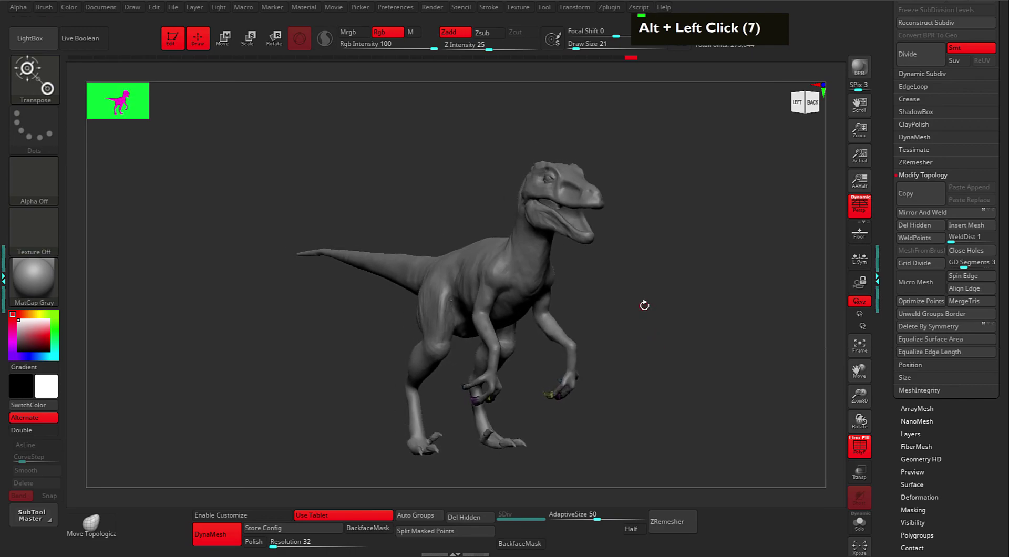
{"action": "left_click_drag", "start_coordinate": [644, 305], "coordinate": [716, 340], "text": "alt"}
{"action": "key", "text": "w"}
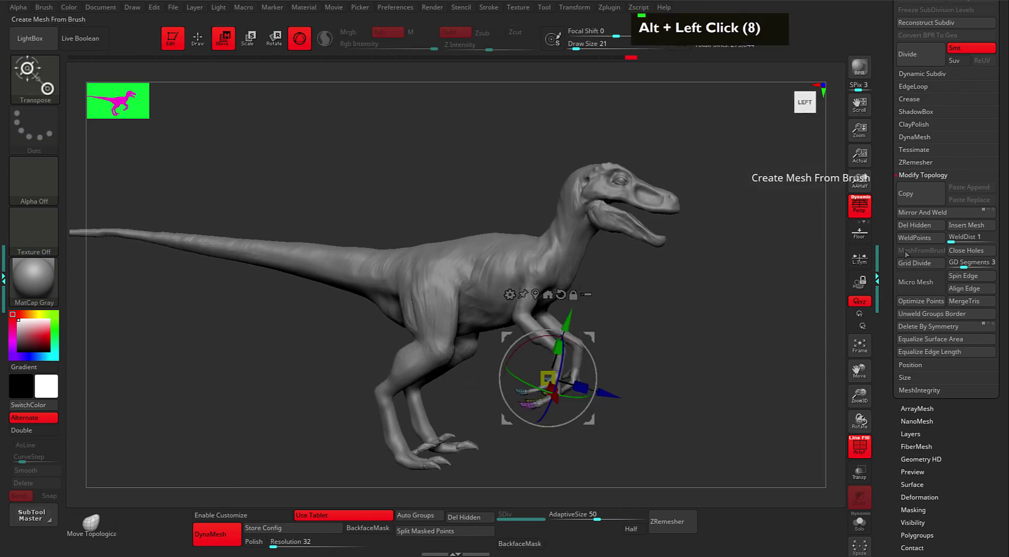
{"action": "left_click_drag", "start_coordinate": [739, 291], "coordinate": [741, 324], "text": "alt"}
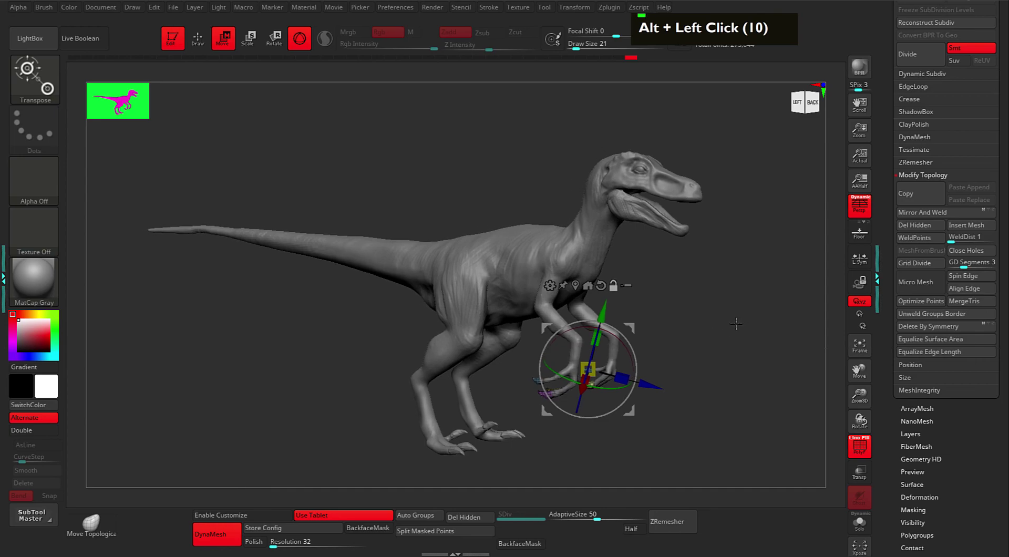